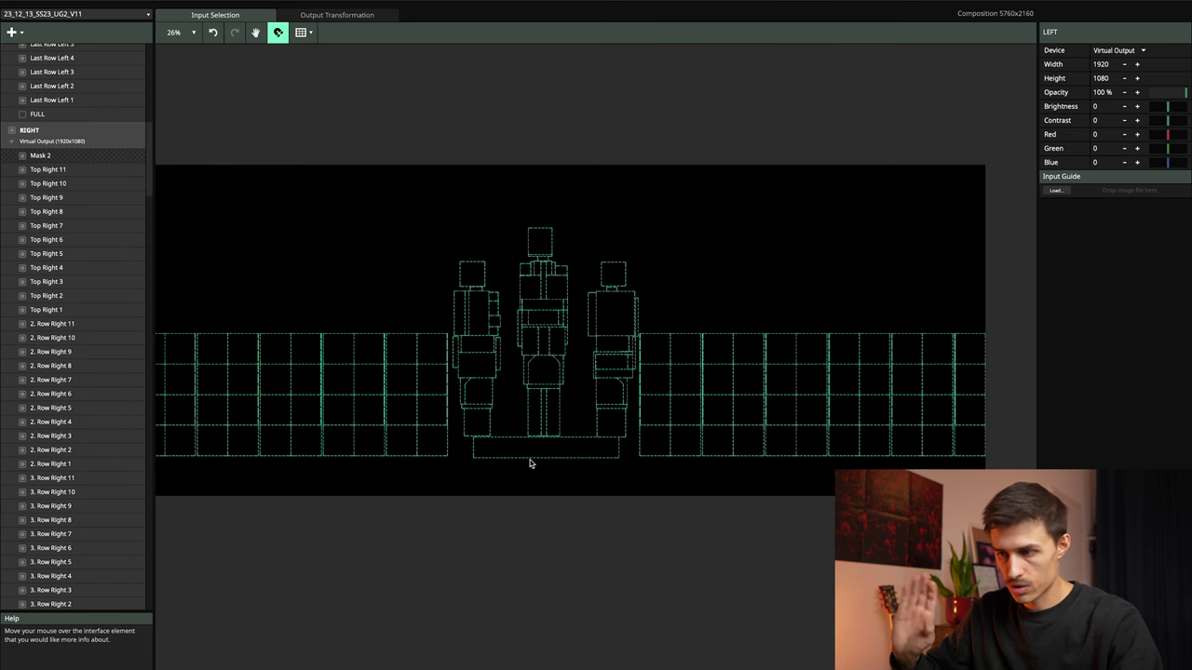
# Step: Examine the input slices outlining the three figures, their base and the surrounding container walls at different scales
pyautogui.scroll(5, 530, 462)
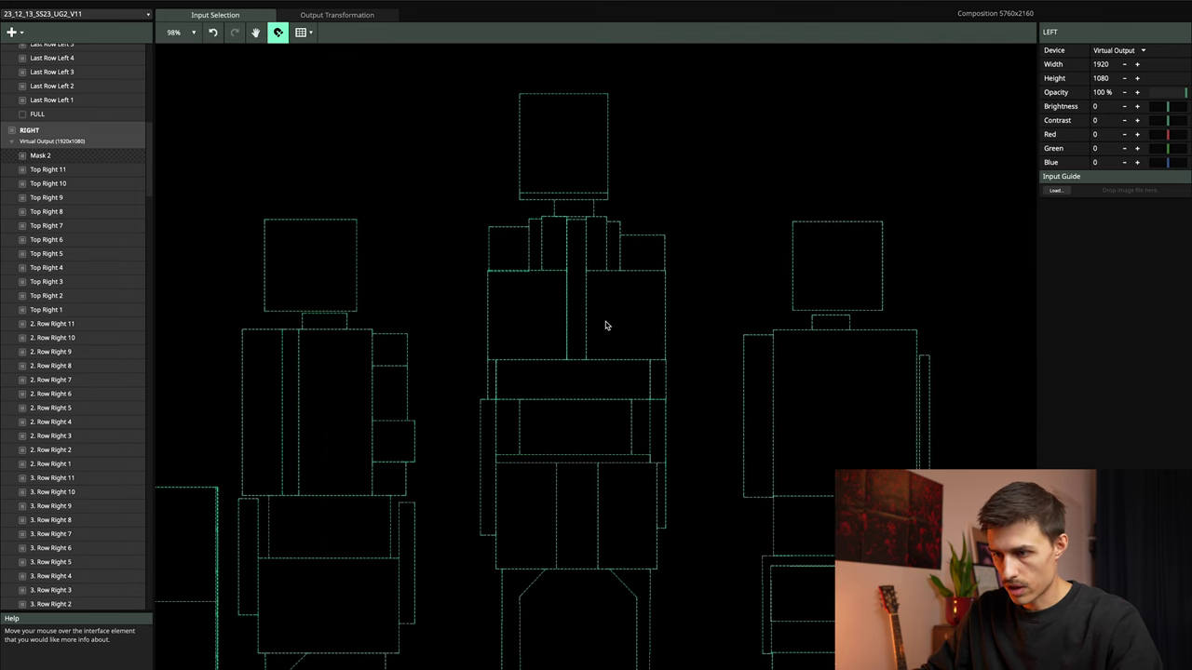
pyautogui.moveTo(433, 305)
pyautogui.keyDown('alt'); pyautogui.mouseDown()
pyautogui.moveTo(519, 306)
pyautogui.moveTo(448, 335)
pyautogui.moveTo(352, 305)
pyautogui.moveTo(441, 309)
pyautogui.moveTo(537, 261)
pyautogui.moveTo(429, 293)
pyautogui.mouseUp(); pyautogui.keyUp('alt')
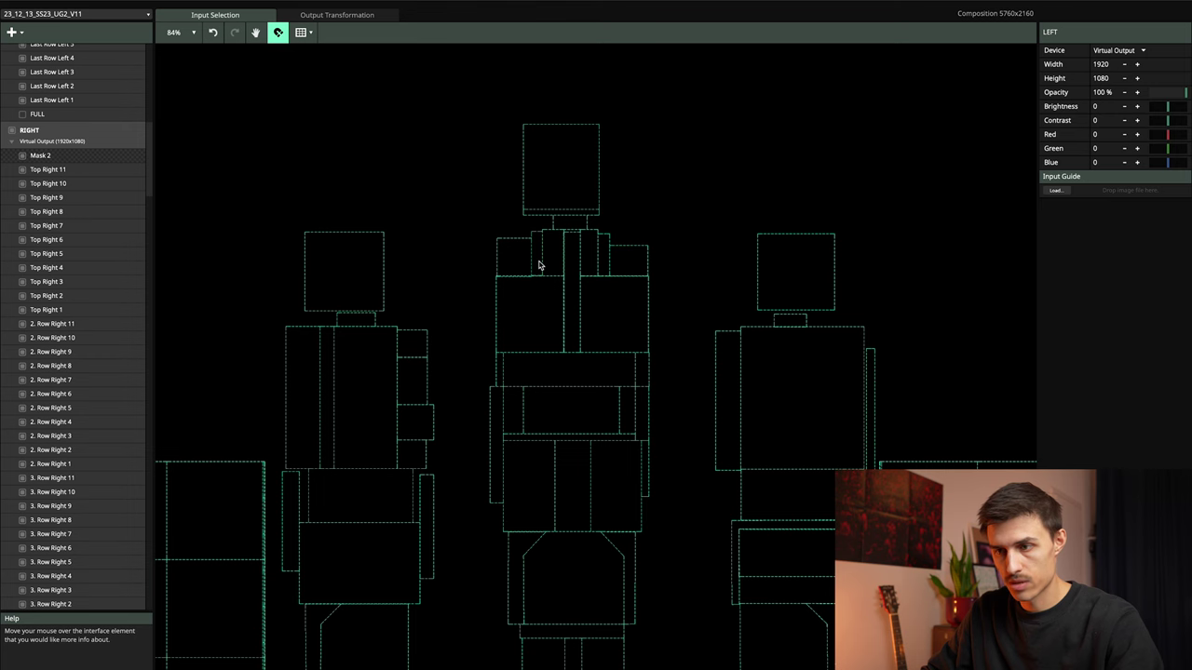
pyautogui.scroll(-4, 544, 386)
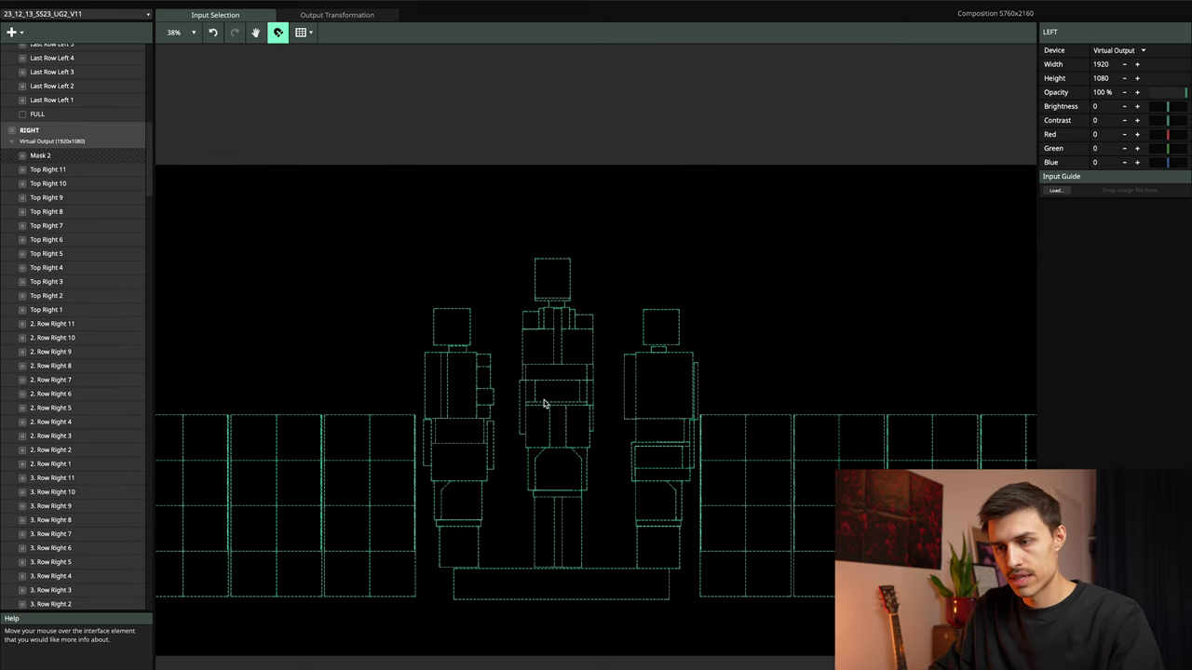
pyautogui.scroll(-2, 551, 416)
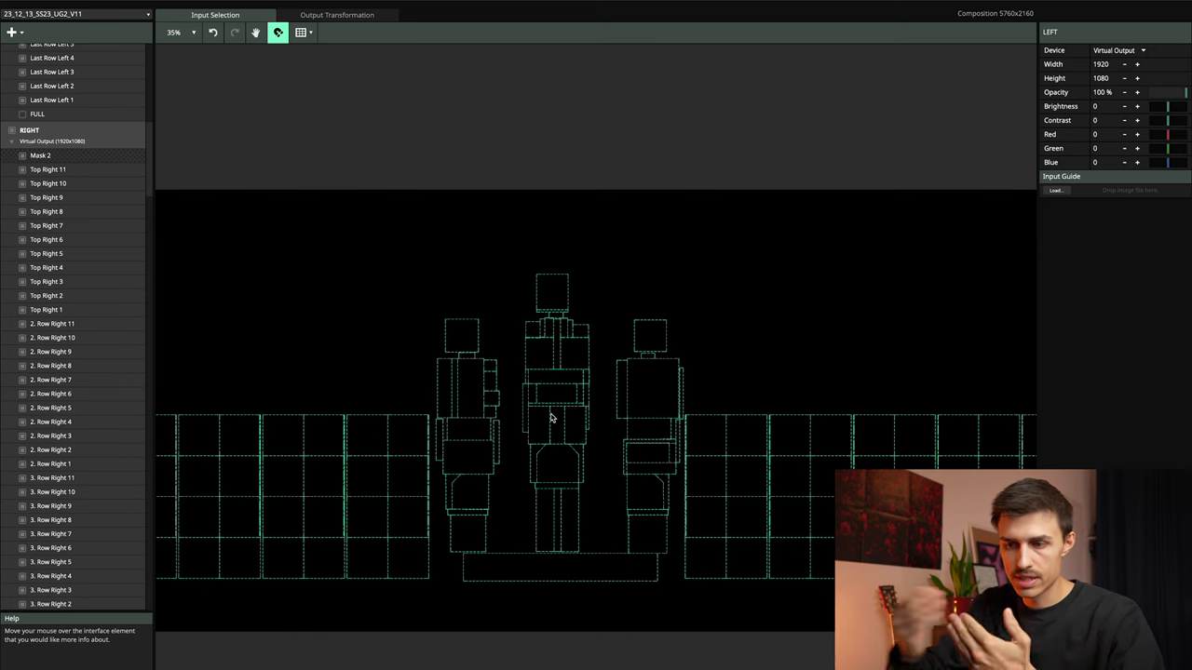
pyautogui.scroll(-2, 549, 456)
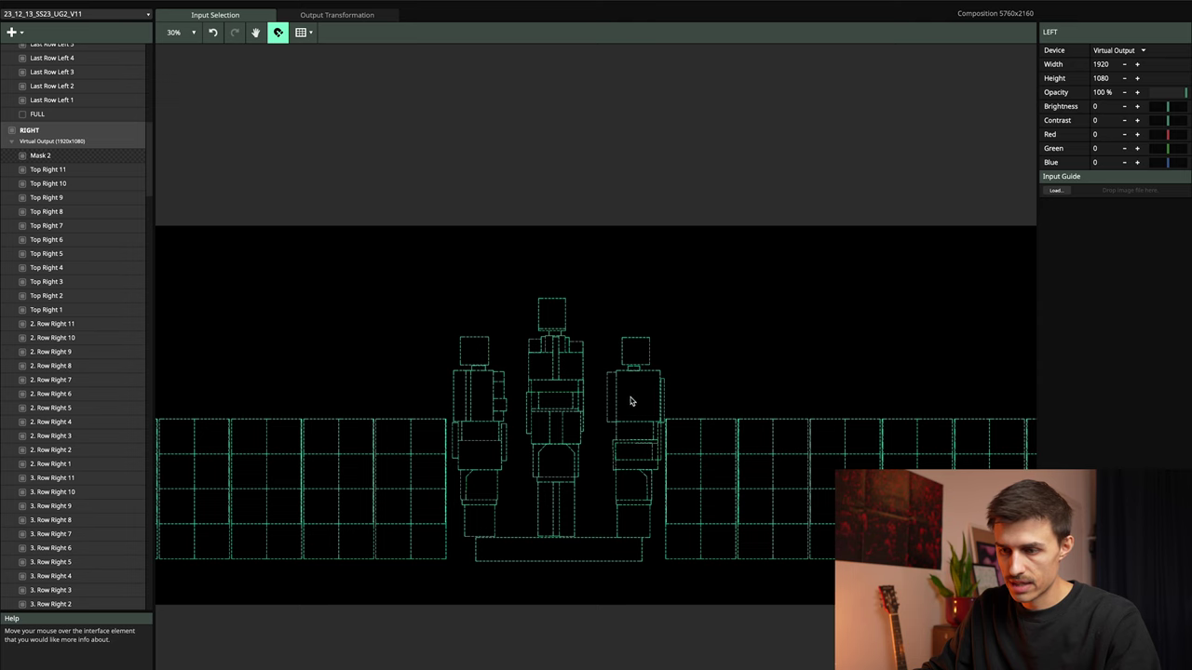
pyautogui.scroll(-2, 630, 401)
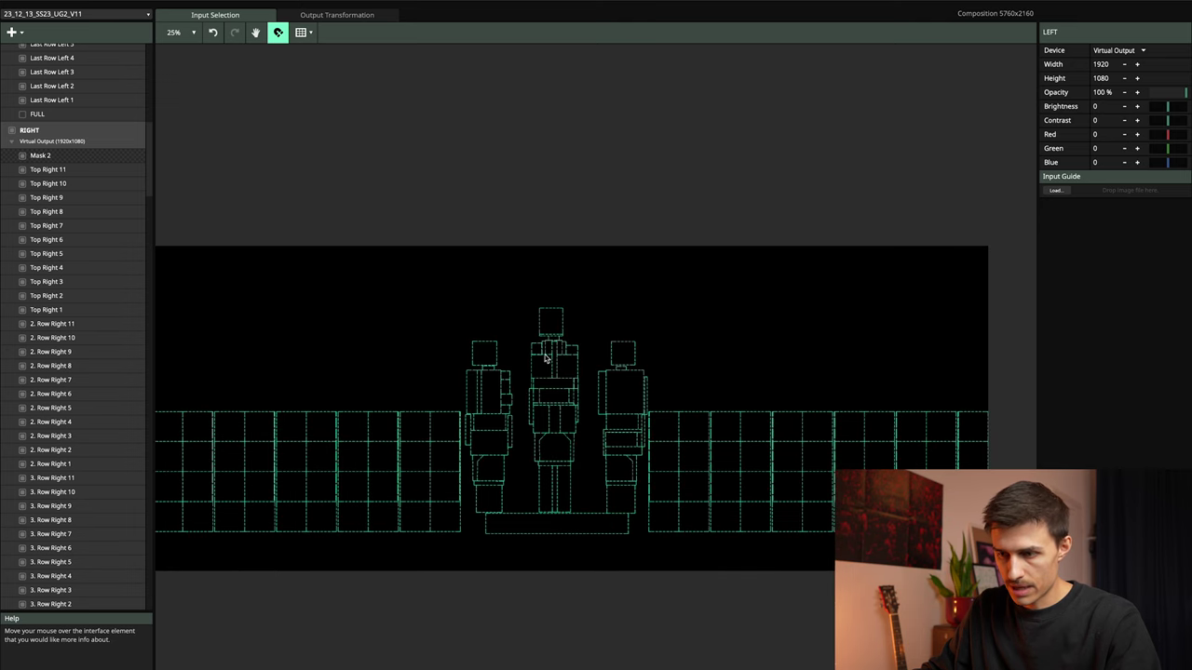
pyautogui.scroll(6, 545, 357)
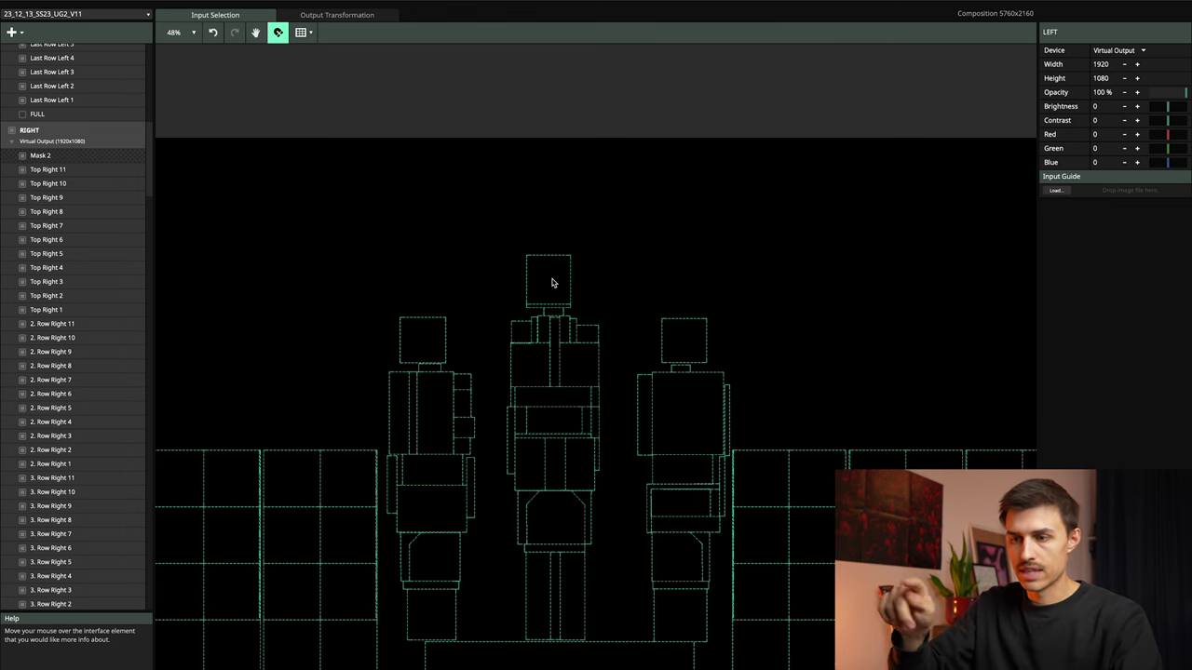
# Step: Switch to Finder, preview the stage photo IMG_2678.HEIC from the 01_Assets folder and inspect the figures and container wall
pyautogui.press('super+Tab')
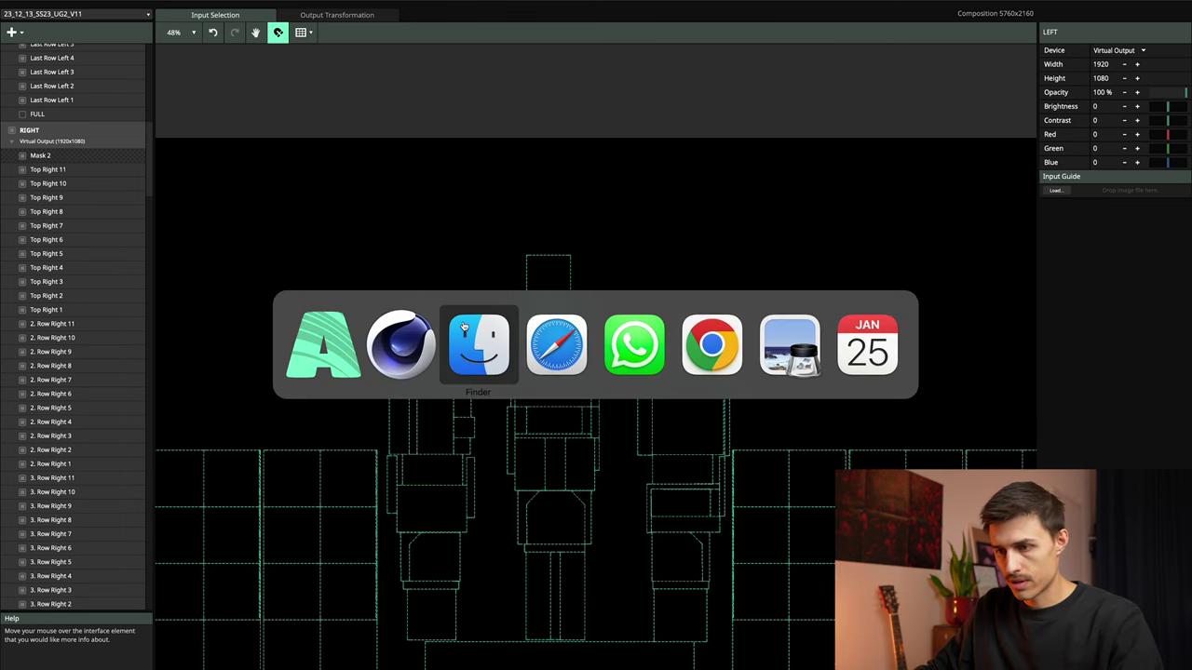
pyautogui.press('super+Up')
pyautogui.press('Up')
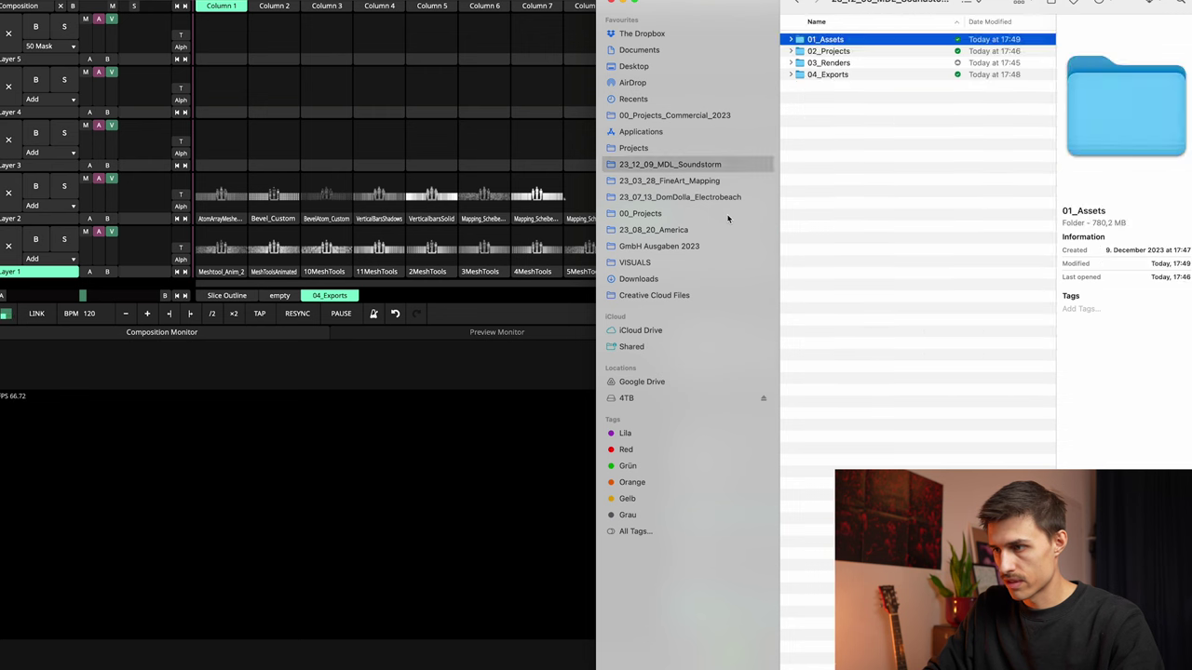
pyautogui.press('super+Down')
pyautogui.press('Down')
pyautogui.press('Down')
pyautogui.press('Down')
pyautogui.press('Down')
pyautogui.press('Down')
pyautogui.press('Down')
pyautogui.press('Down')
pyautogui.press('Down')
pyautogui.press('Down')
pyautogui.press('Down')
pyautogui.press('Down')
pyautogui.press('Down')
pyautogui.press('Down')
pyautogui.press('Down')
pyautogui.press('Down')
pyautogui.press('Down')
pyautogui.press('Down')
pyautogui.press('Down')
pyautogui.press('Down')
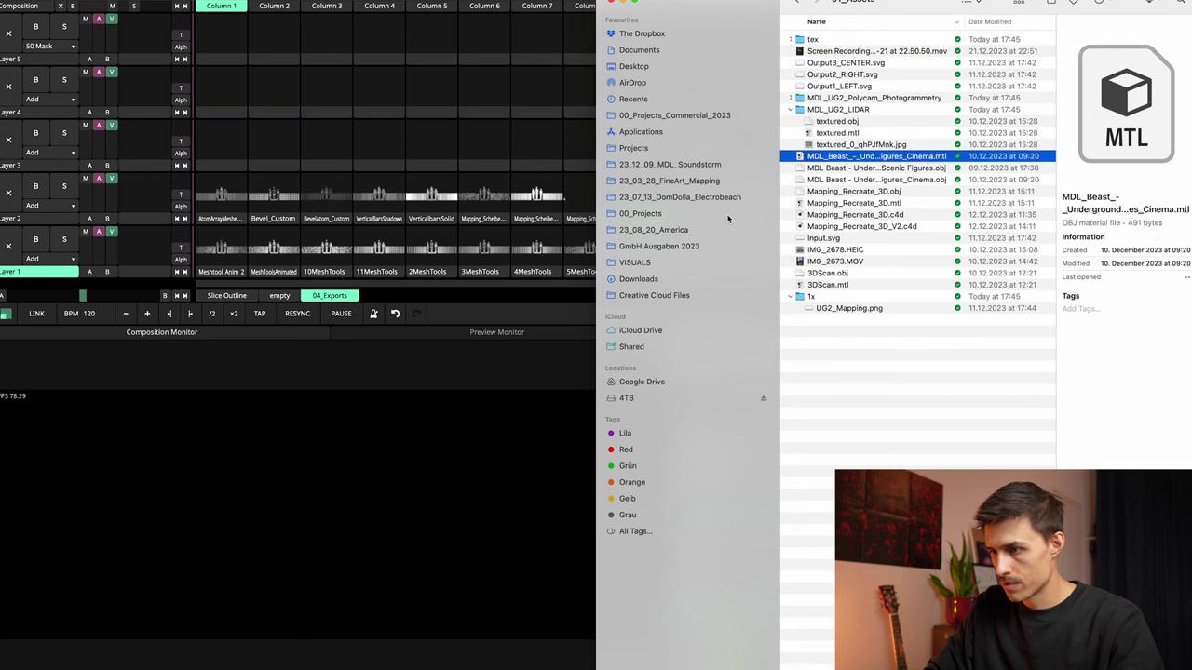
pyautogui.press('space')
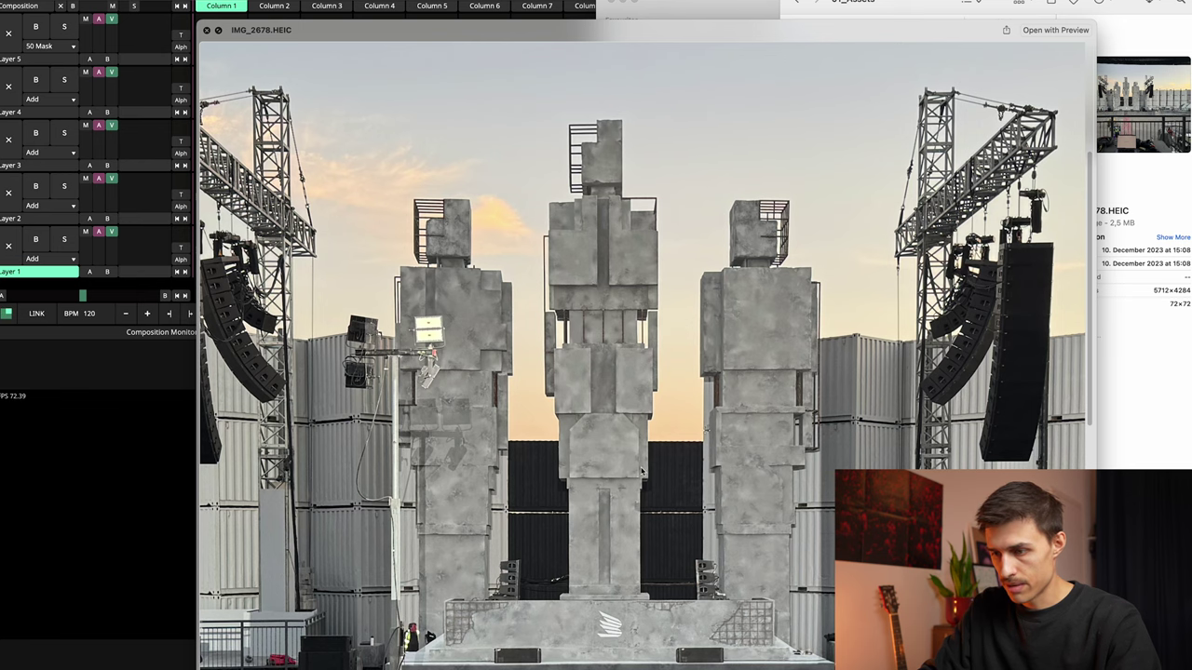
pyautogui.hscroll(-9, 565, 523)
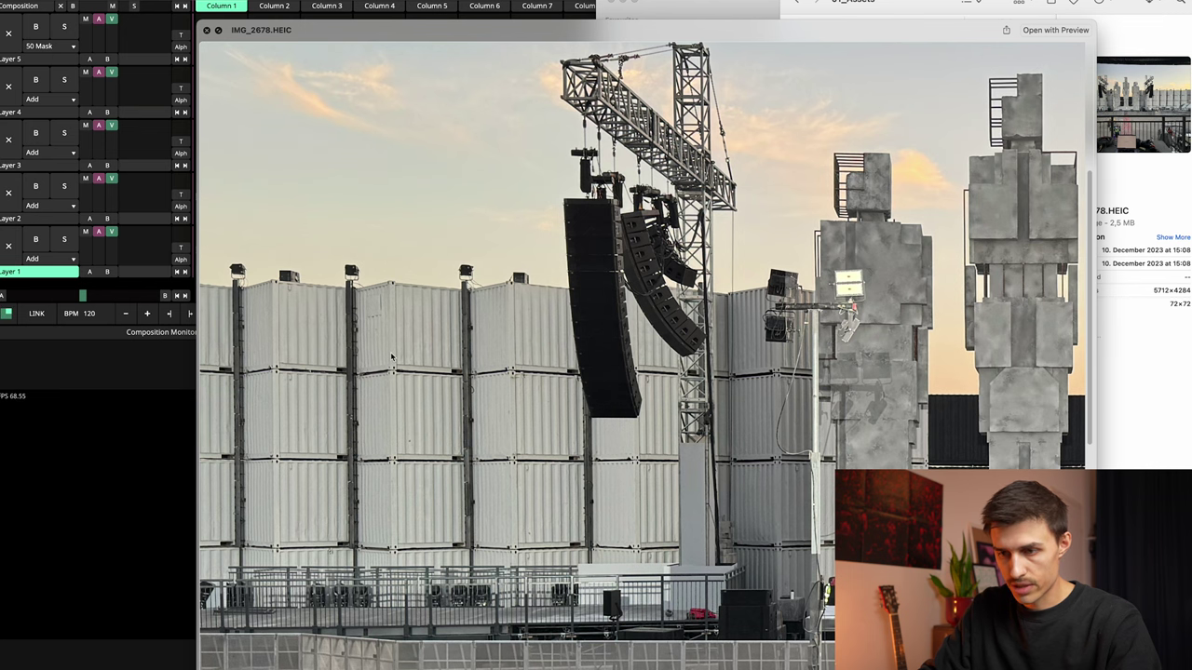
pyautogui.hscroll(-5, 391, 356)
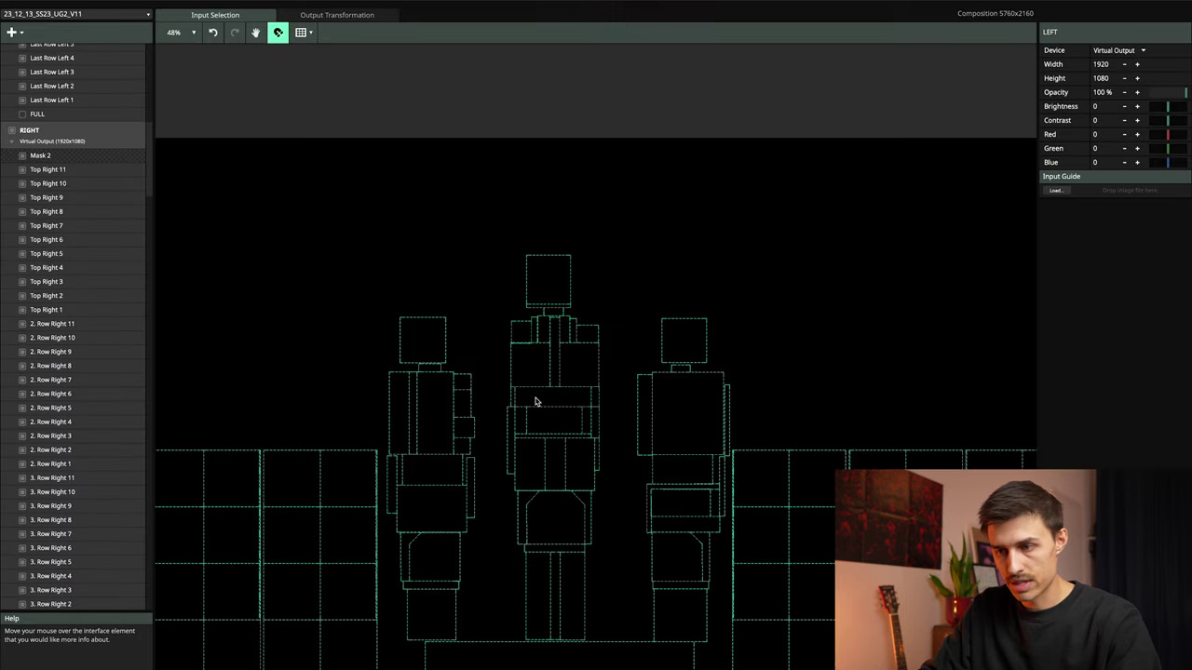
# Step: Return to Resolume Arena, review the full input slice map, and inspect the warped container slices in the output transformation
pyautogui.scroll(-10, 535, 401)
pyautogui.scroll(10, 535, 402)
pyautogui.scroll(-3, 535, 401)
pyautogui.press('space')
pyautogui.moveTo(354, 396); pyautogui.dragTo(518, 350)
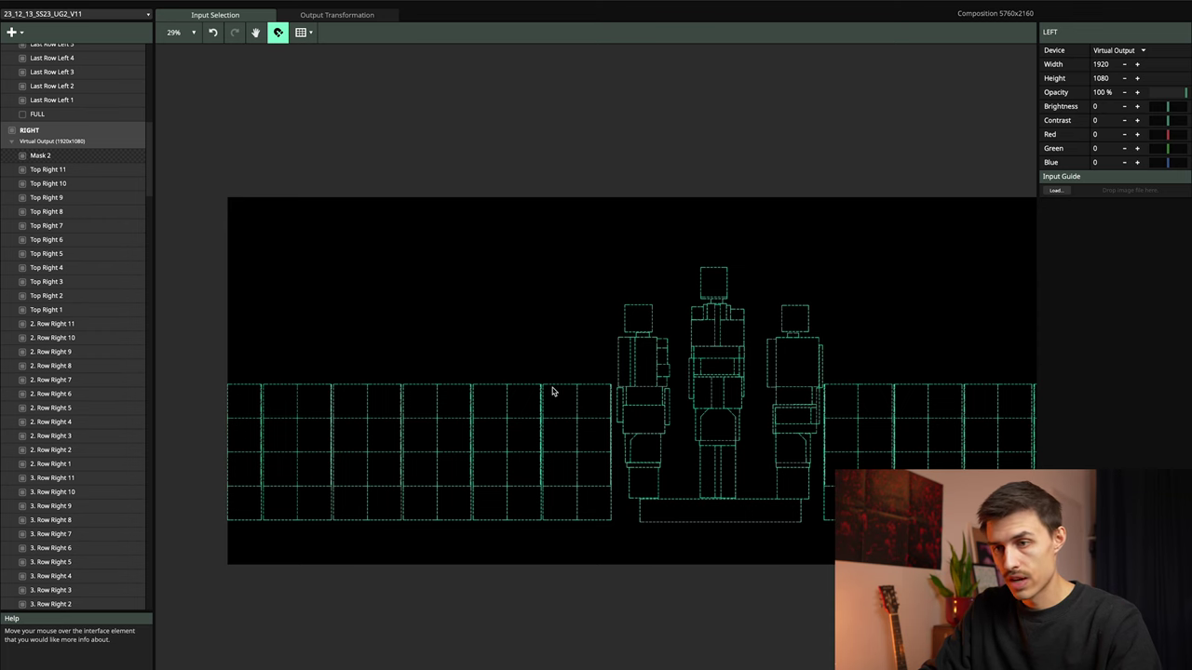
pyautogui.click(327, 16)
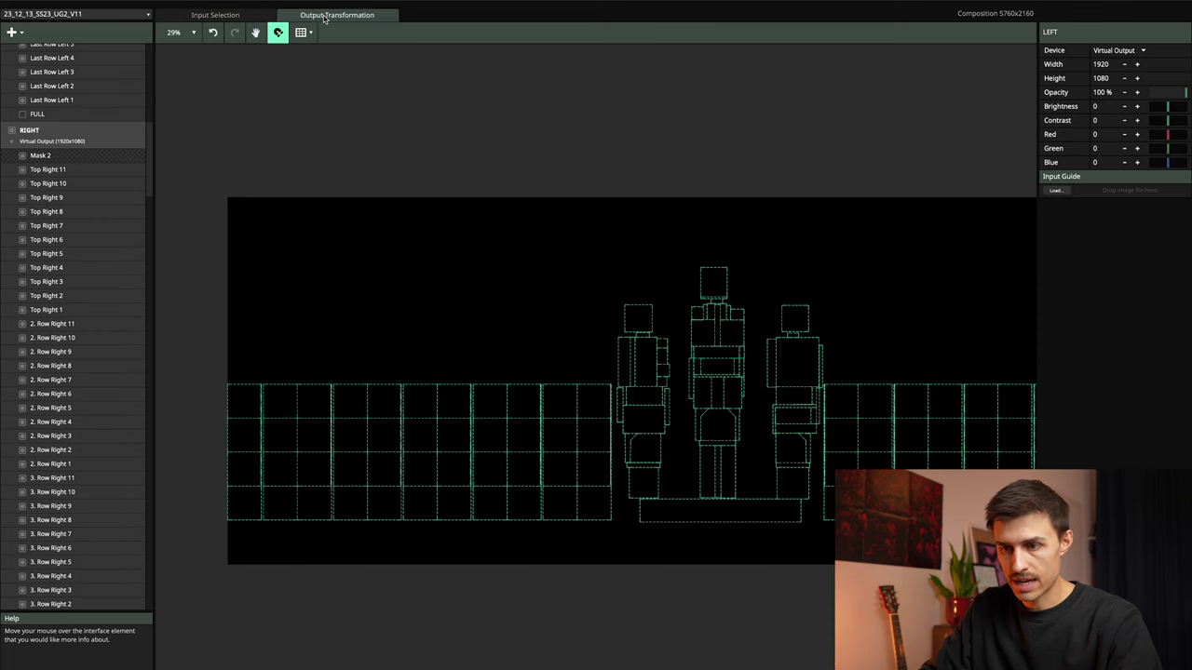
pyautogui.scroll(10, 703, 336)
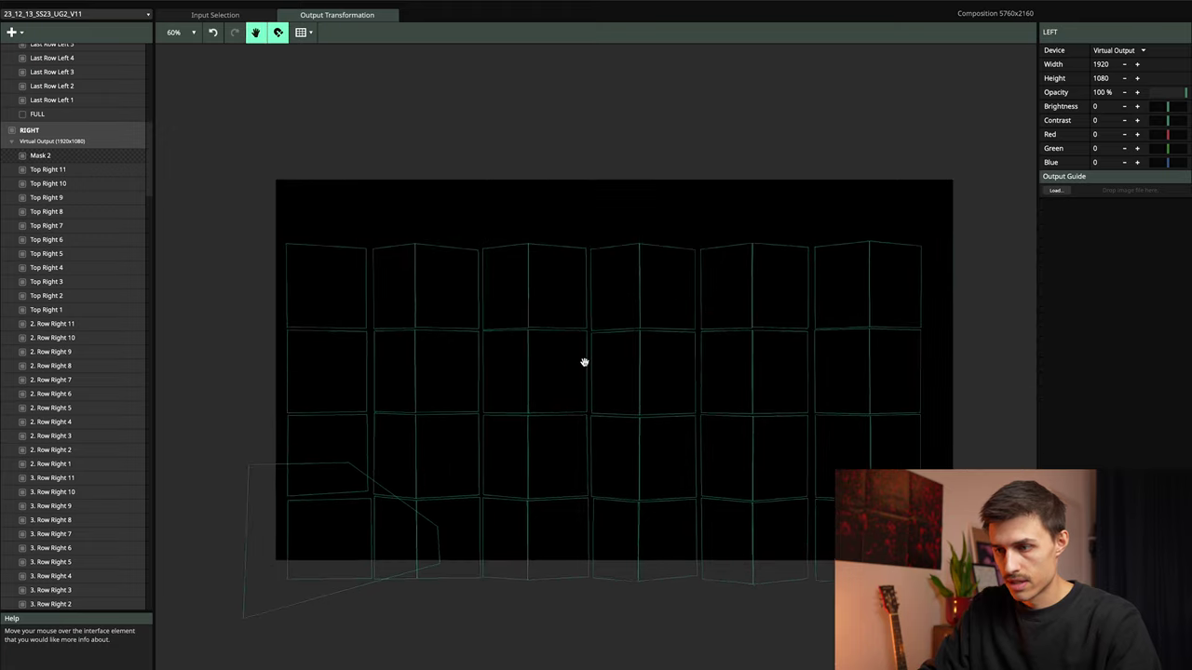
pyautogui.scroll(-4, 661, 302)
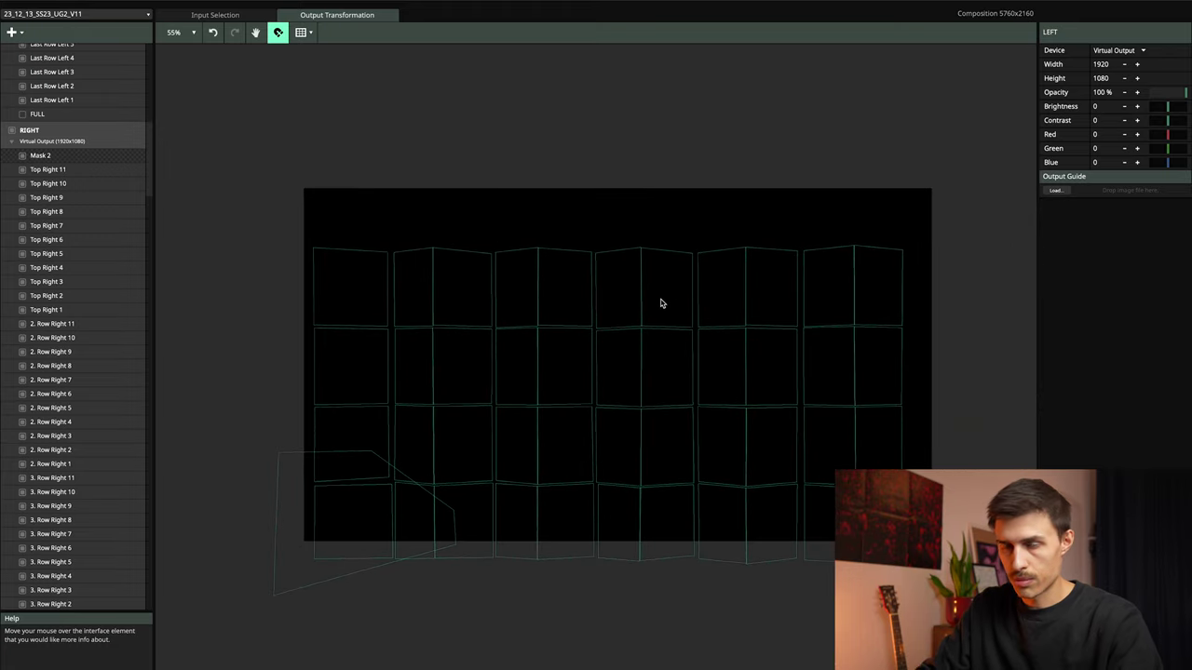
# Step: Go back to the input selection, review the whole slice map, and show the preset options that include SVG export
pyautogui.click(233, 15)
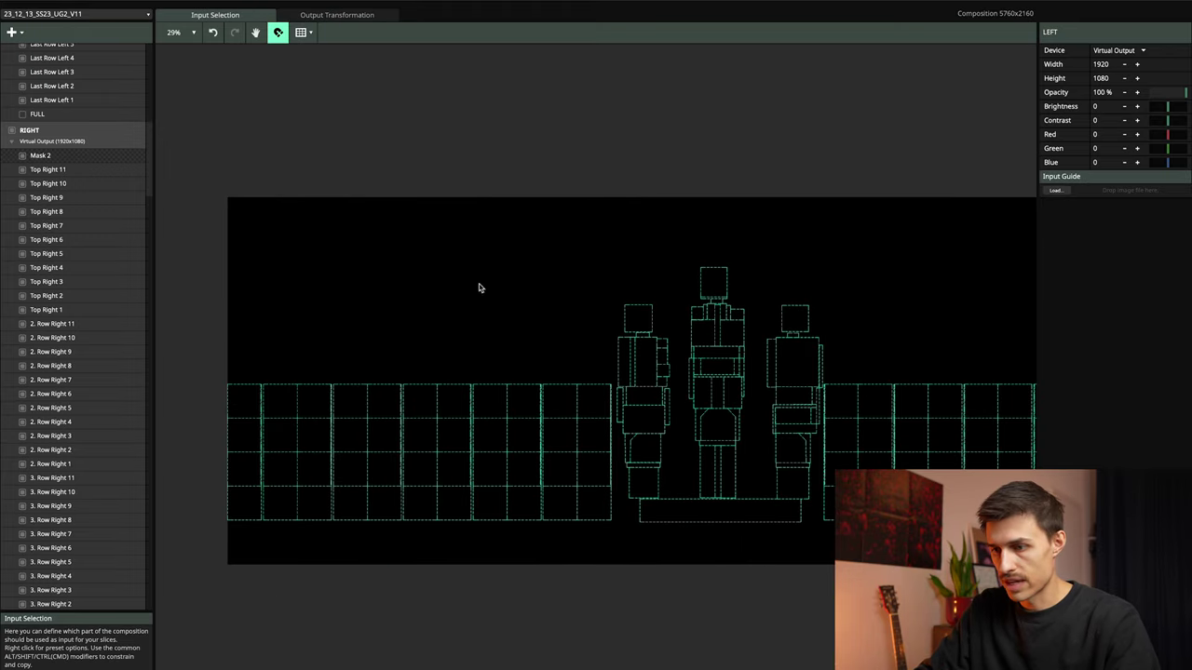
pyautogui.moveTo(512, 306); pyautogui.dragTo(375, 283)
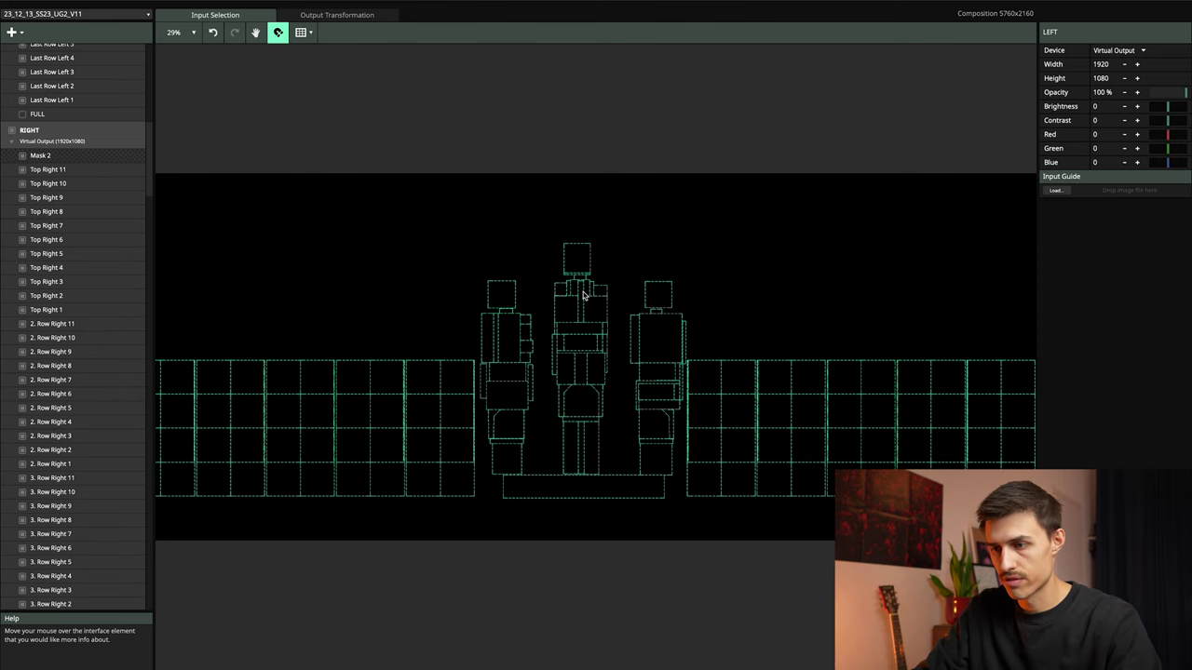
pyautogui.scroll(5, 599, 294)
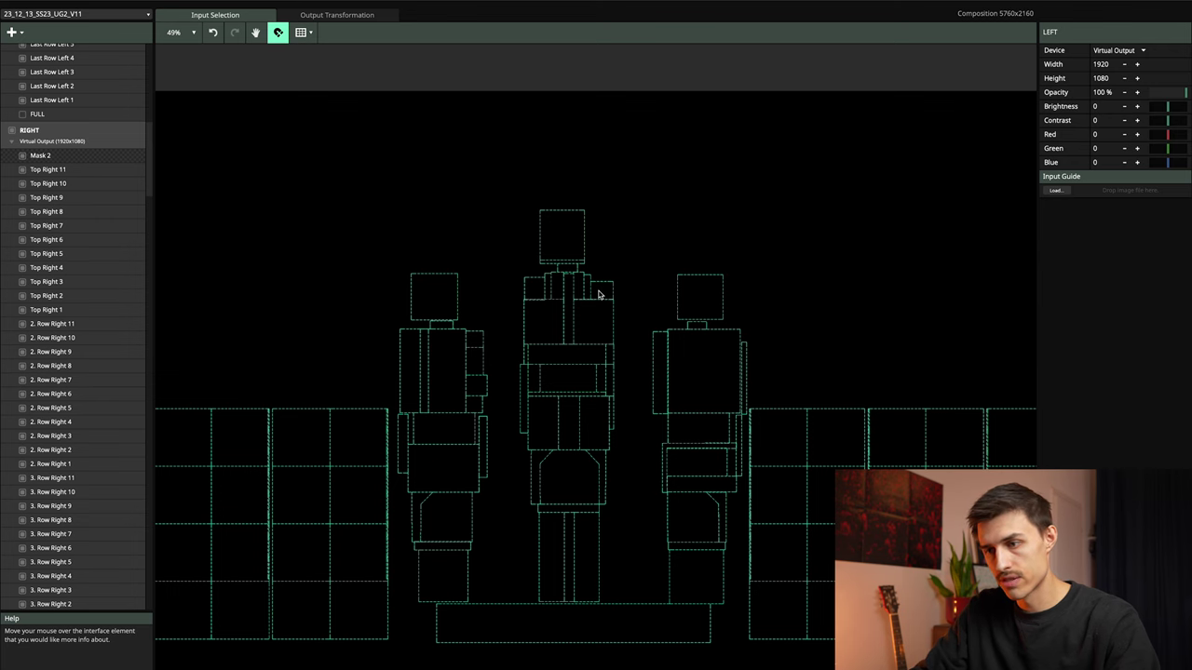
pyautogui.scroll(-3, 579, 307)
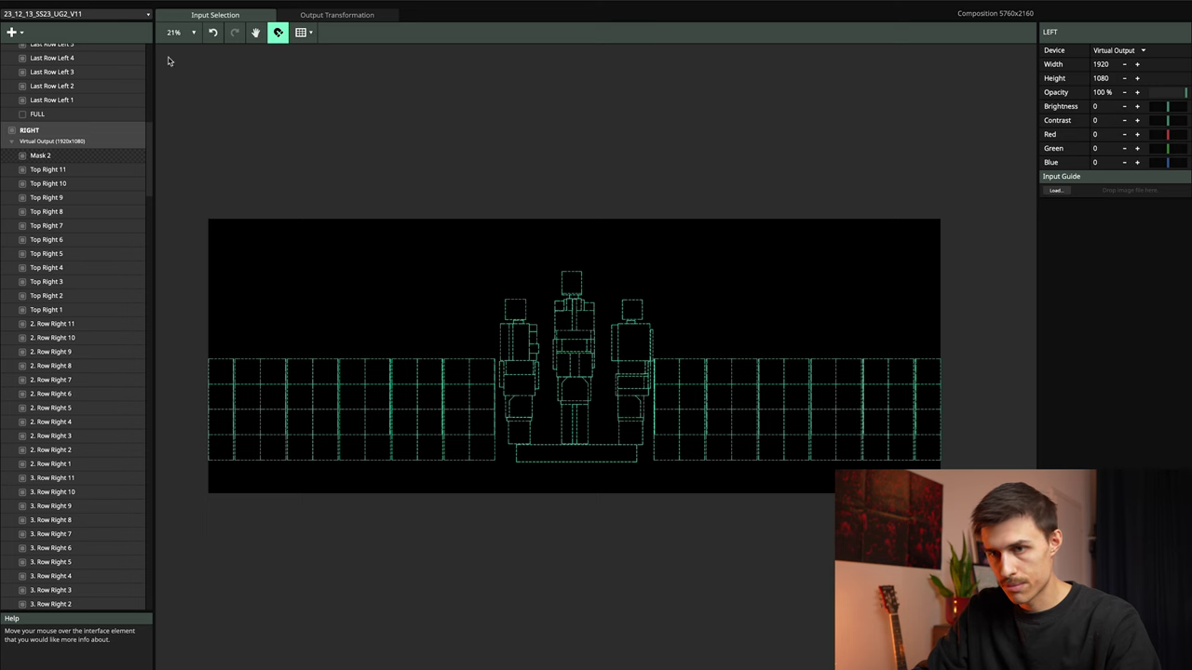
pyautogui.click(79, 17)
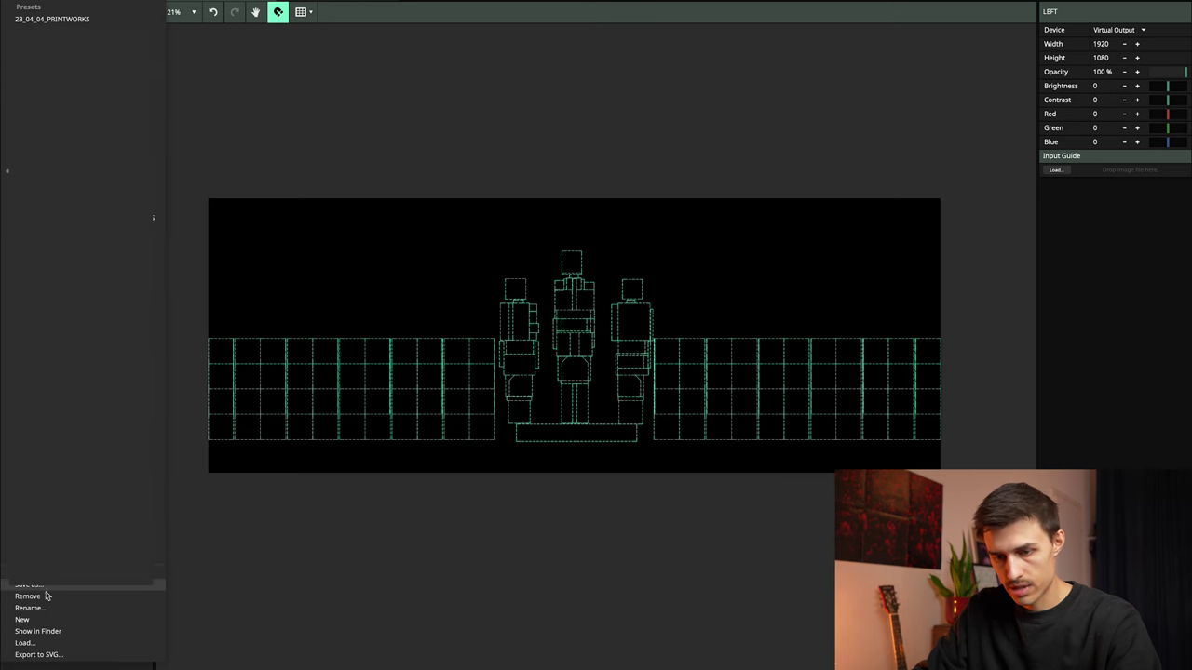
pyautogui.click(354, 562)
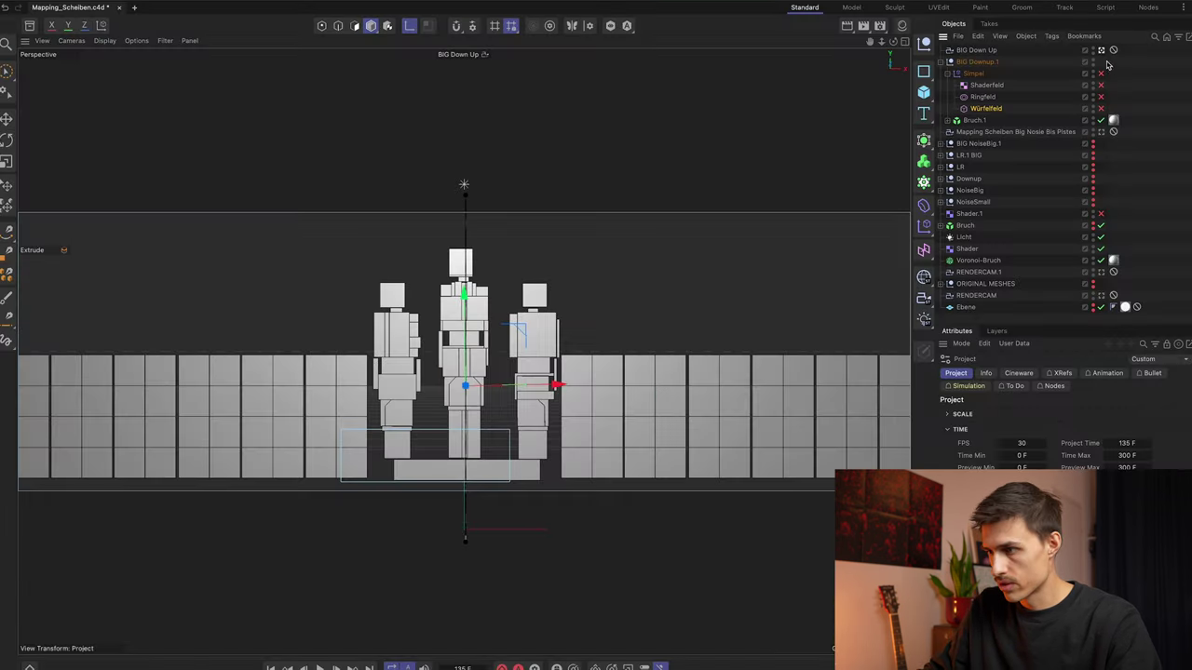
# Step: In Cinema 4D, leave the BIG Down Up camera and enable the Simpel effector with its Shaderfeld, Ringfeld and Würfelfeld fields
pyautogui.click(1102, 51)
pyautogui.keyDown('alt'); pyautogui.moveTo(391, 362); pyautogui.dragTo(244, 367, button='right'); pyautogui.keyUp('alt')
pyautogui.keyDown('alt'); pyautogui.moveTo(480, 342); pyautogui.dragTo(277, 398, button='middle'); pyautogui.keyUp('alt')
pyautogui.keyDown('alt'); pyautogui.moveTo(614, 293); pyautogui.dragTo(506, 342); pyautogui.keyUp('alt')
pyautogui.keyDown('alt'); pyautogui.moveTo(331, 147); pyautogui.dragTo(671, 345); pyautogui.keyUp('alt')
pyautogui.moveTo(1102, 83); pyautogui.dragTo(1100, 109)
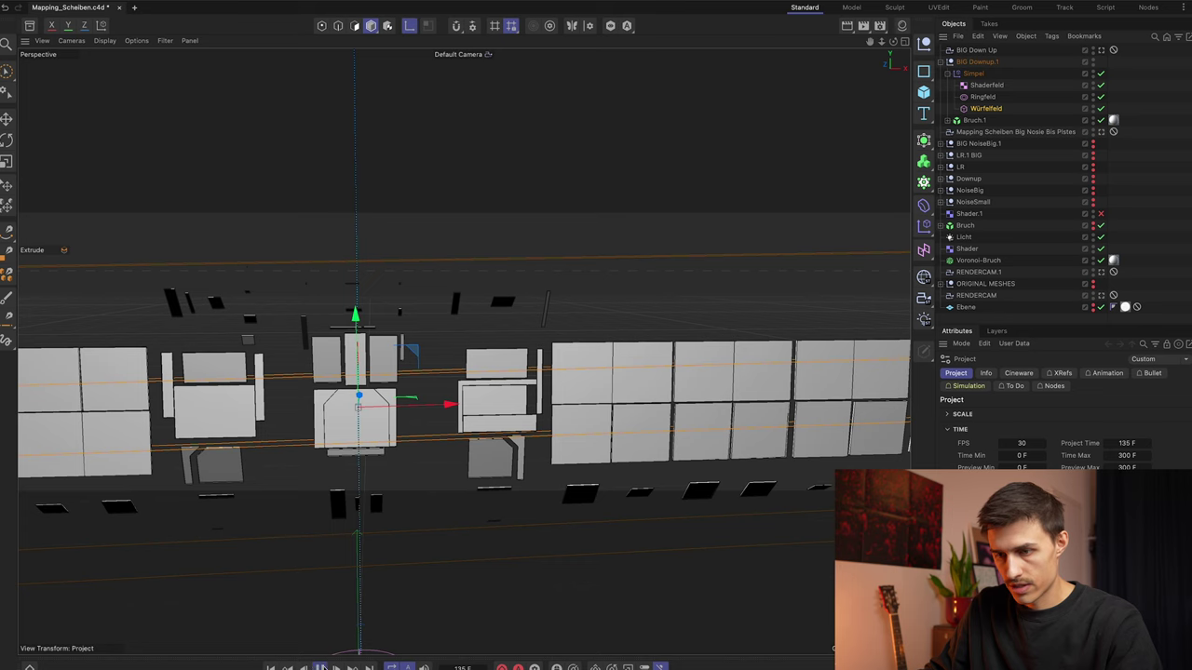
# Step: Play the animation of the displaced mapping pieces, viewing it from another angle, and stop the playback
pyautogui.click(319, 667)
pyautogui.keyDown('alt'); pyautogui.moveTo(267, 371); pyautogui.dragTo(411, 304); pyautogui.keyUp('alt')
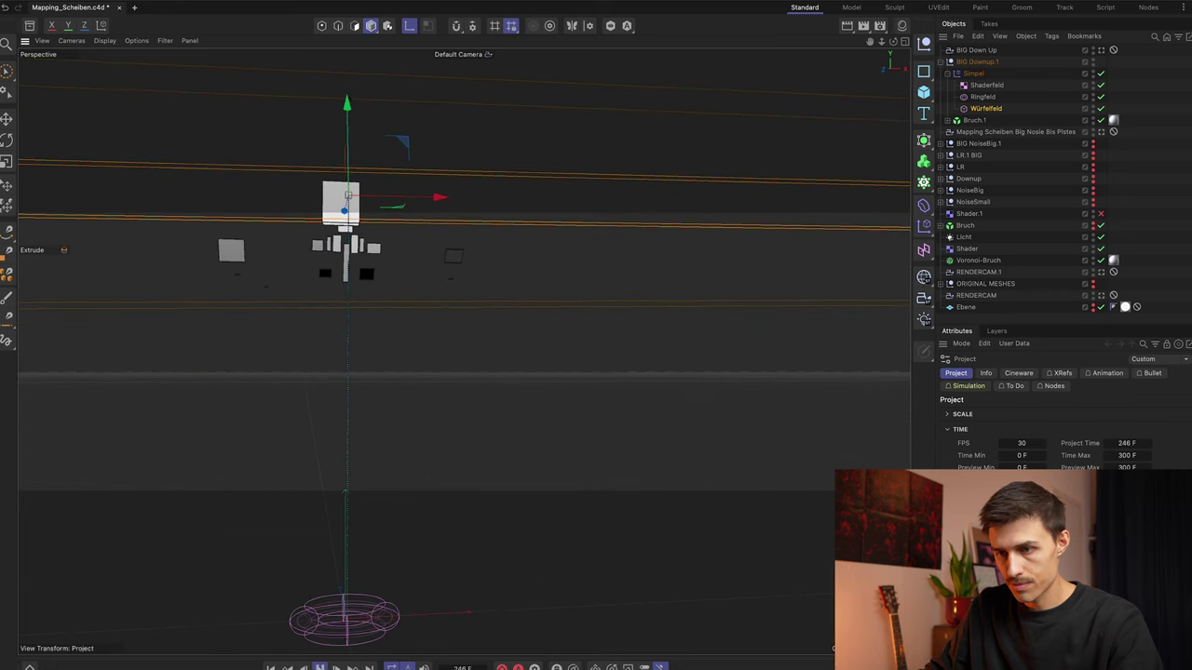
pyautogui.click(319, 667)
# Step: Switch to Finder, close the stage photo preview and open the 02_Projects folder
pyautogui.click(131, 669)
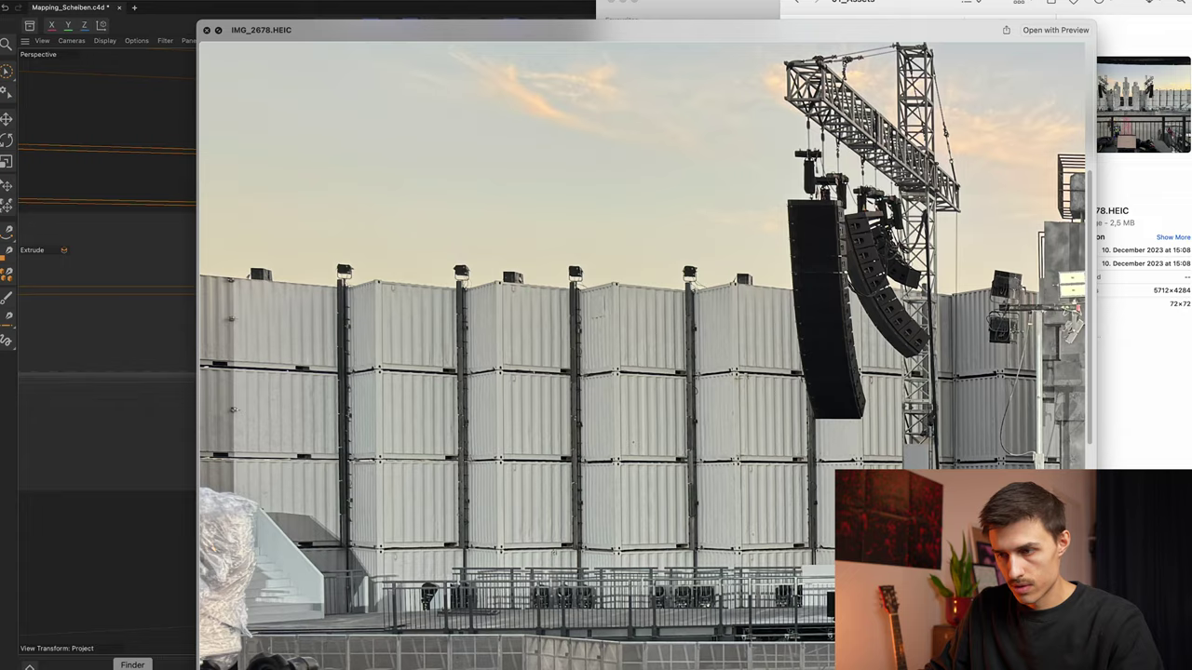
pyautogui.press('space')
pyautogui.press('super+Up')
pyautogui.press('Down')
pyautogui.press('Down')
pyautogui.press('Up')
pyautogui.press('super+Down')
# Step: Open the project Mini Cubes_Mapping_Rotation.c4d in Cinema 4D and dismiss the missing-plugin notice
pyautogui.press('Down')
pyautogui.press('Down')
pyautogui.press('Down')
pyautogui.press('Down')
pyautogui.press('Down')
pyautogui.press('Down')
pyautogui.press('Down')
pyautogui.press('Down')
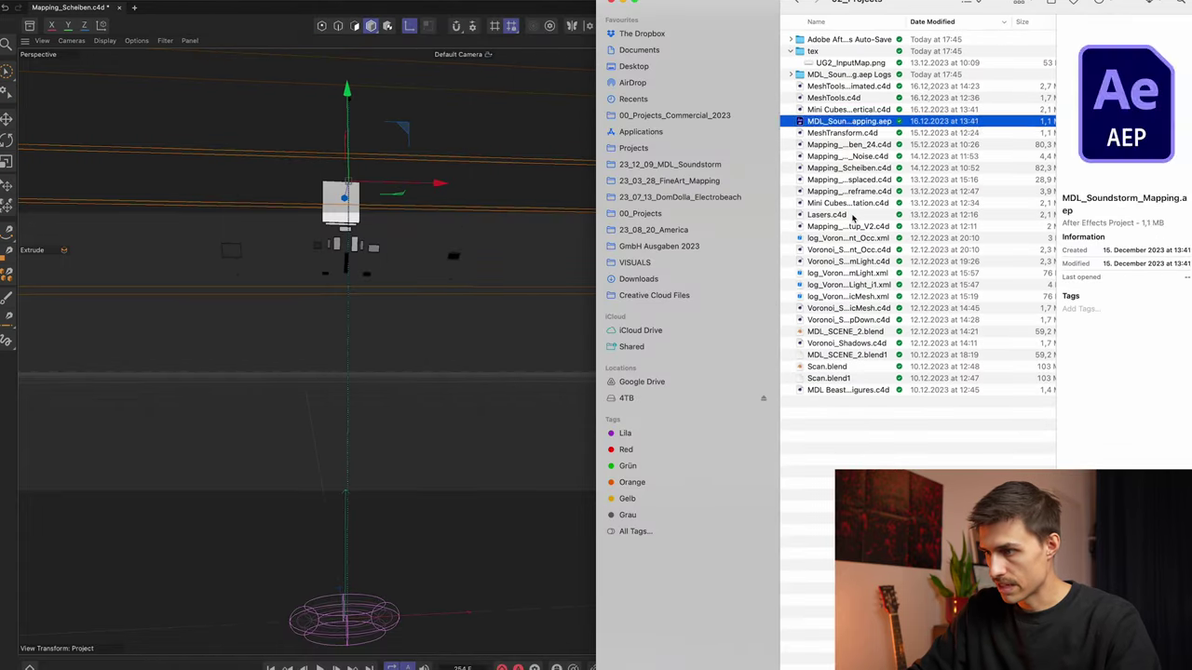
pyautogui.press('Down')
pyautogui.press('Down')
pyautogui.press('Down')
pyautogui.press('Down')
pyautogui.press('Down')
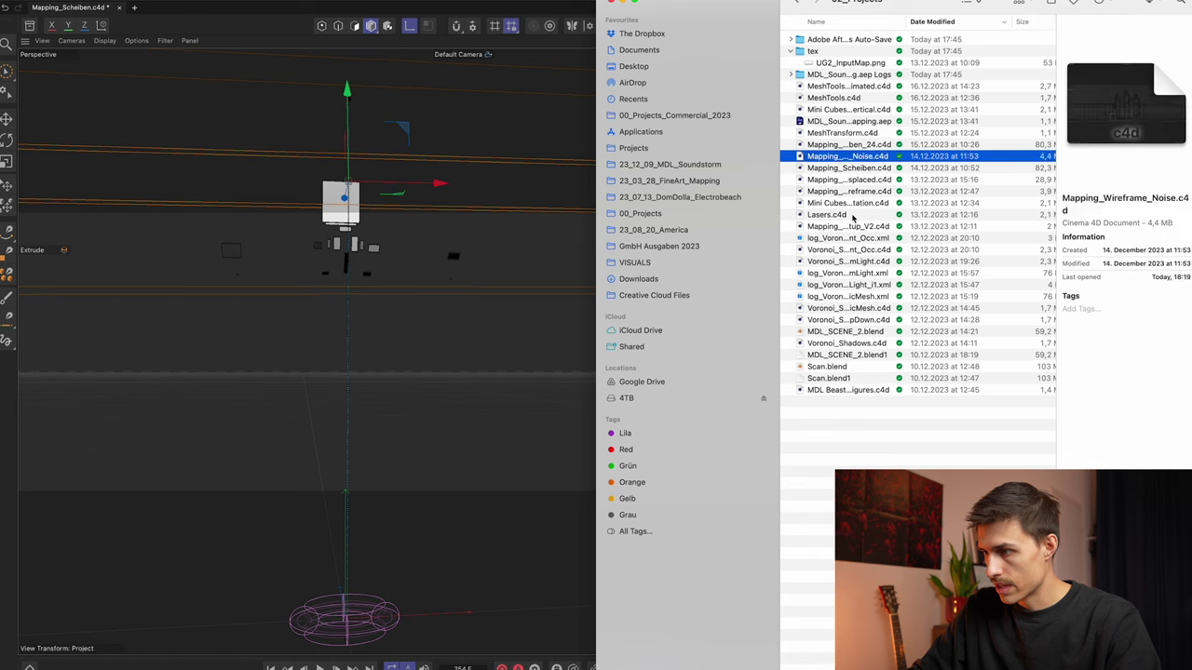
pyautogui.press('Up')
pyautogui.press('Down')
pyautogui.press('Up')
pyautogui.press('Down')
pyautogui.press('Down')
pyautogui.press('Down')
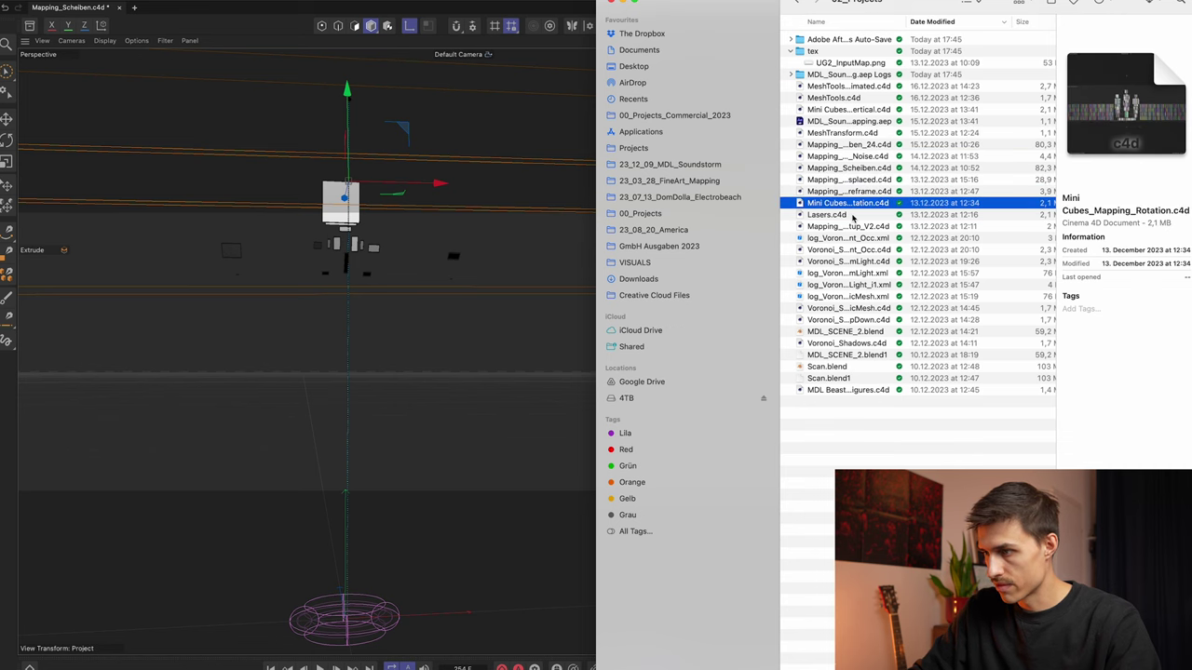
pyautogui.press('super+o')
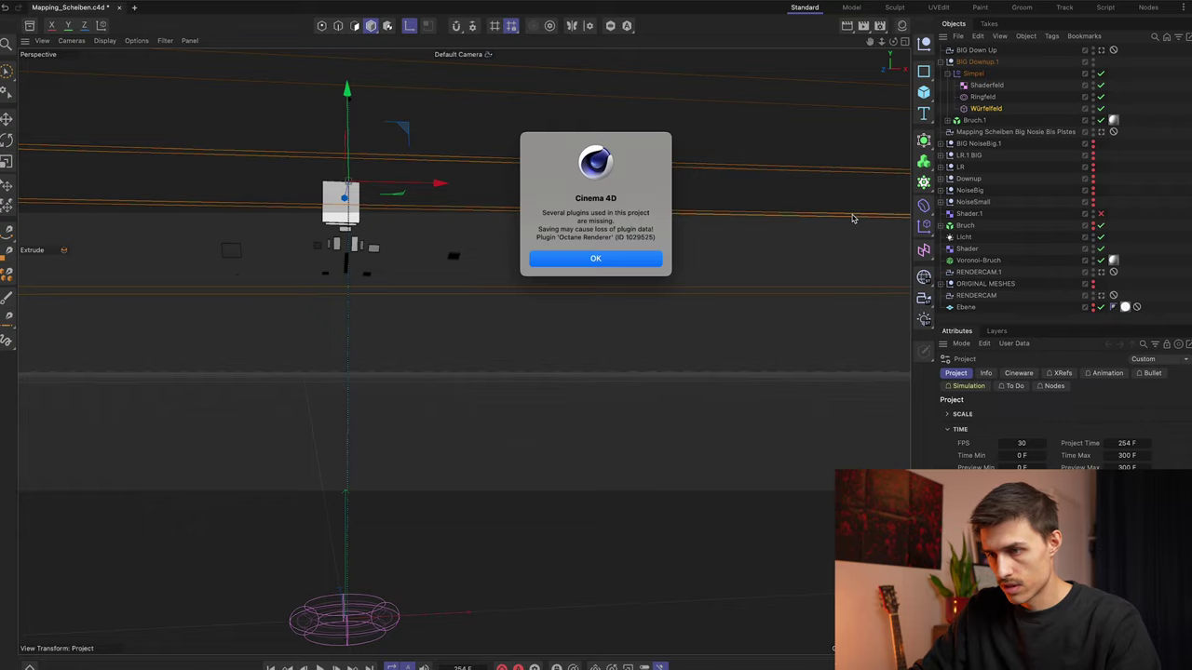
pyautogui.click(649, 261)
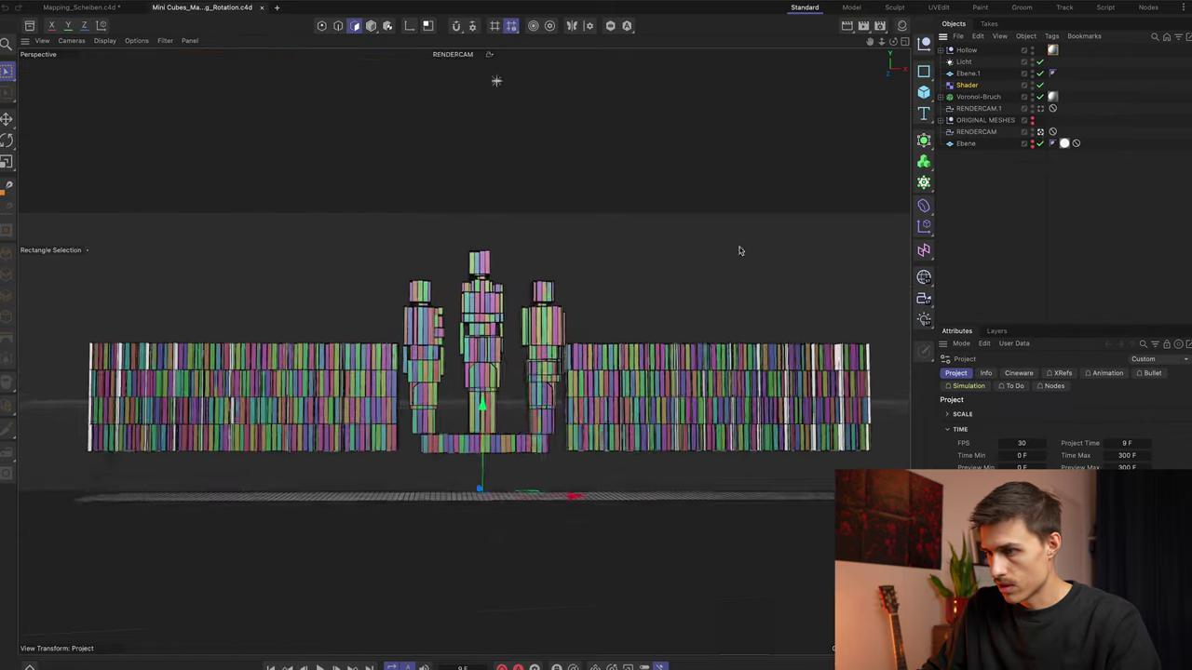
# Step: Examine the fractured figures, base and container walls from several angles outside the render camera
pyautogui.keyDown('alt'); pyautogui.moveTo(586, 346); pyautogui.dragTo(393, 284); pyautogui.keyUp('alt')
pyautogui.scroll(5, 553, 380)
pyautogui.keyDown('alt'); pyautogui.moveTo(553, 379); pyautogui.dragTo(463, 351); pyautogui.keyUp('alt')
pyautogui.keyDown('alt'); pyautogui.moveTo(410, 417); pyautogui.dragTo(522, 445); pyautogui.keyUp('alt')
pyautogui.keyDown('alt'); pyautogui.moveTo(434, 428); pyautogui.dragTo(502, 372, button='middle'); pyautogui.keyUp('alt')
pyautogui.keyDown('alt'); pyautogui.moveTo(515, 405); pyautogui.dragTo(599, 391); pyautogui.keyUp('alt')
pyautogui.keyDown('alt'); pyautogui.moveTo(303, 376); pyautogui.dragTo(412, 387, button='middle'); pyautogui.keyUp('alt')
pyautogui.keyDown('alt'); pyautogui.moveTo(412, 390); pyautogui.dragTo(397, 352); pyautogui.keyUp('alt')
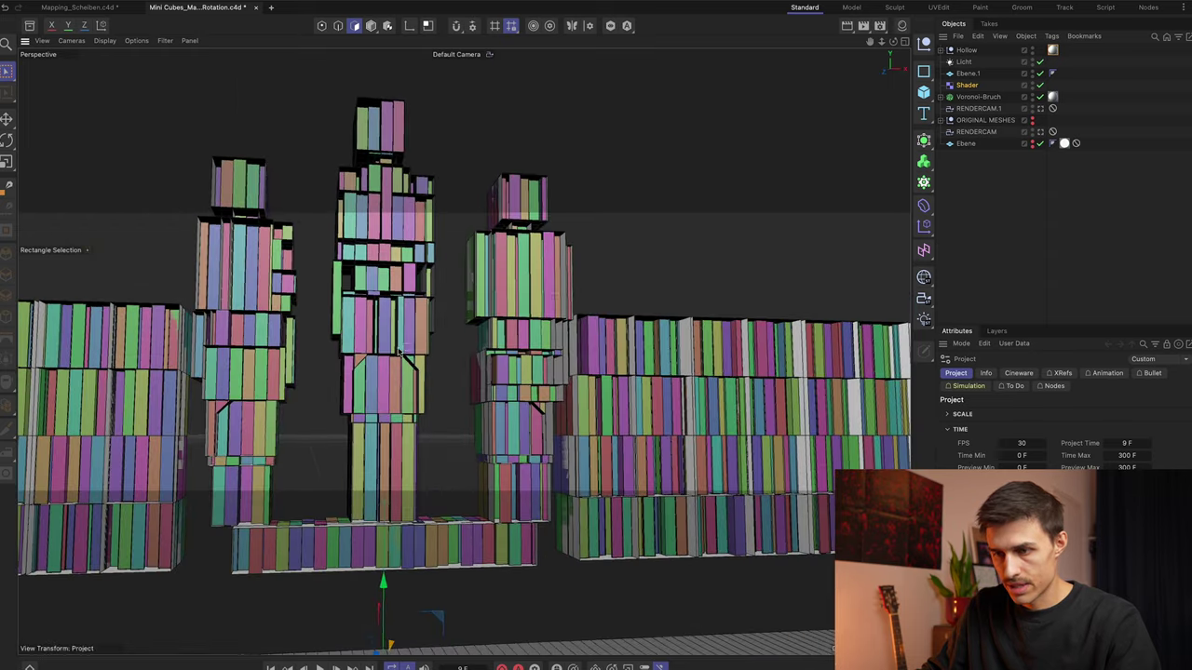
# Step: Inspect the Würfel meshes nested under the Voronoi-Bruch object, then collapse its hierarchy
pyautogui.click(946, 97)
pyautogui.click(975, 109)
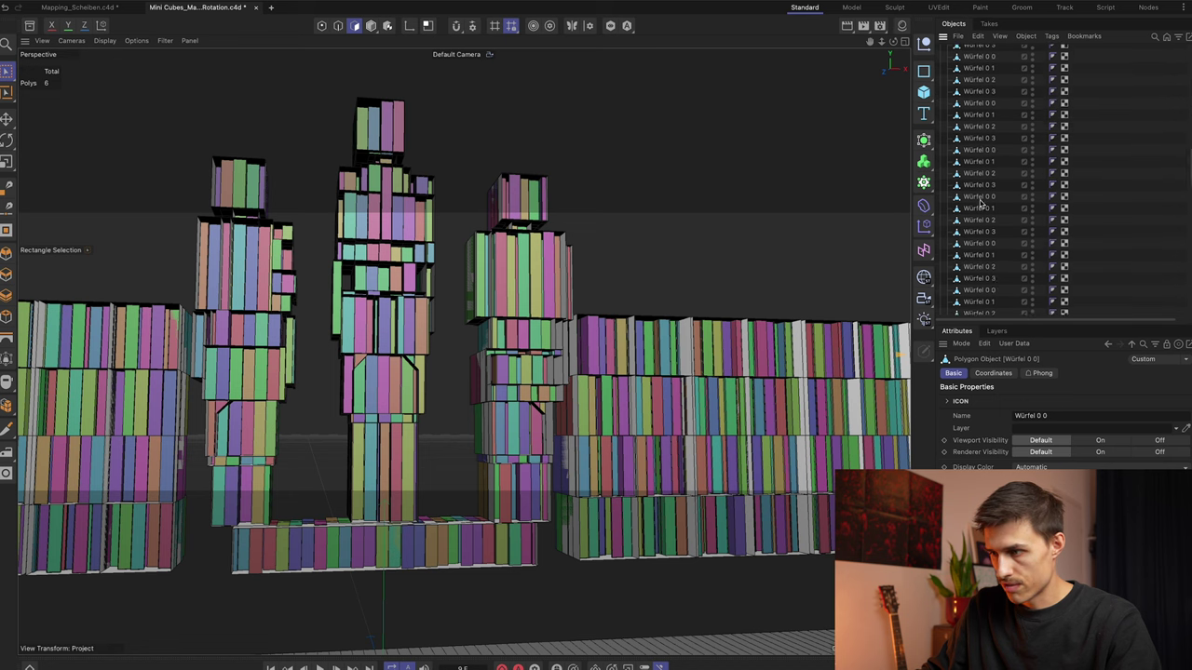
pyautogui.click(941, 96)
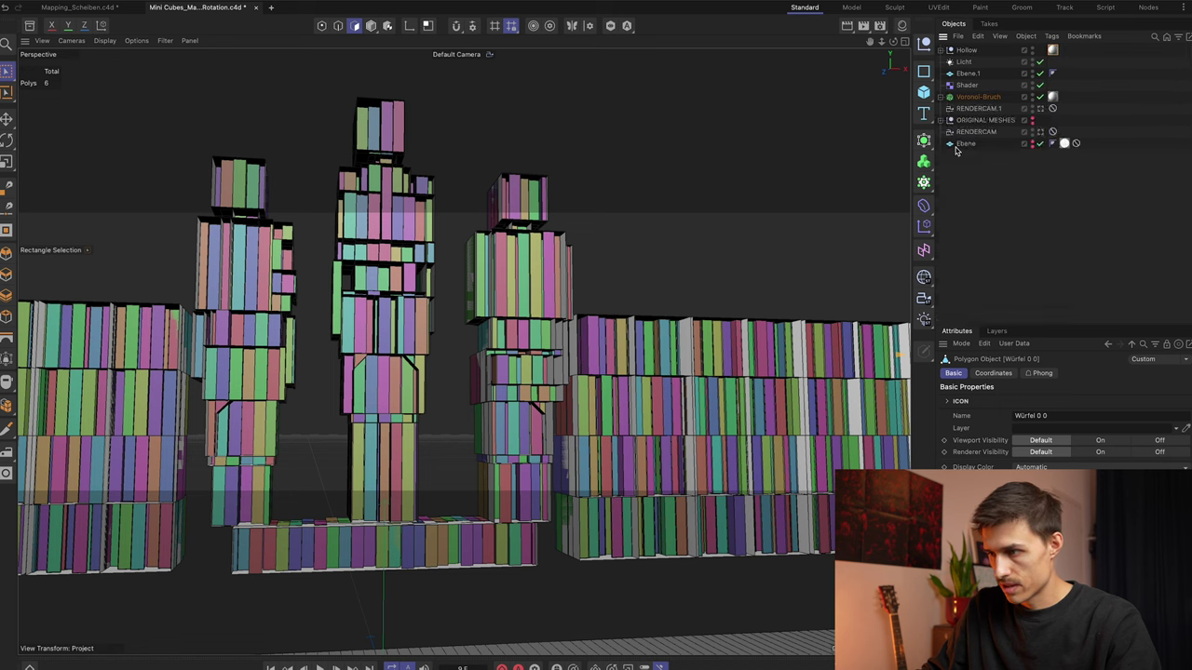
# Step: Switch the Voronoi-Bruch fracture source from Ebene.1 to Point Generator - Distribution and view the resulting pieces
pyautogui.click(965, 144)
pyautogui.keyDown('alt'); pyautogui.moveTo(540, 306); pyautogui.dragTo(564, 308); pyautogui.keyUp('alt')
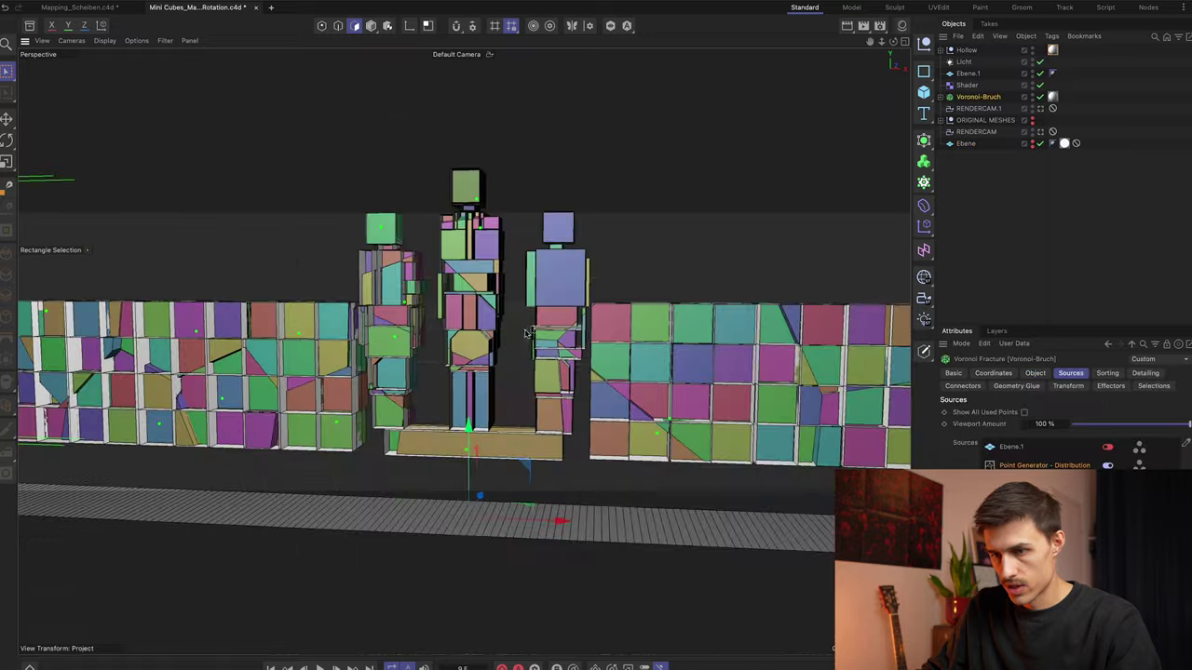
# Step: Delete the Point Generator source from the Voronoi-Bruch object and re-enable Ebene.1 as its fracture source
pyautogui.moveTo(464, 351)
pyautogui.keyDown('alt'); pyautogui.mouseDown()
pyautogui.moveTo(430, 372)
pyautogui.moveTo(490, 374)
pyautogui.moveTo(469, 374)
pyautogui.moveTo(481, 350)
pyautogui.mouseUp(); pyautogui.keyUp('alt')
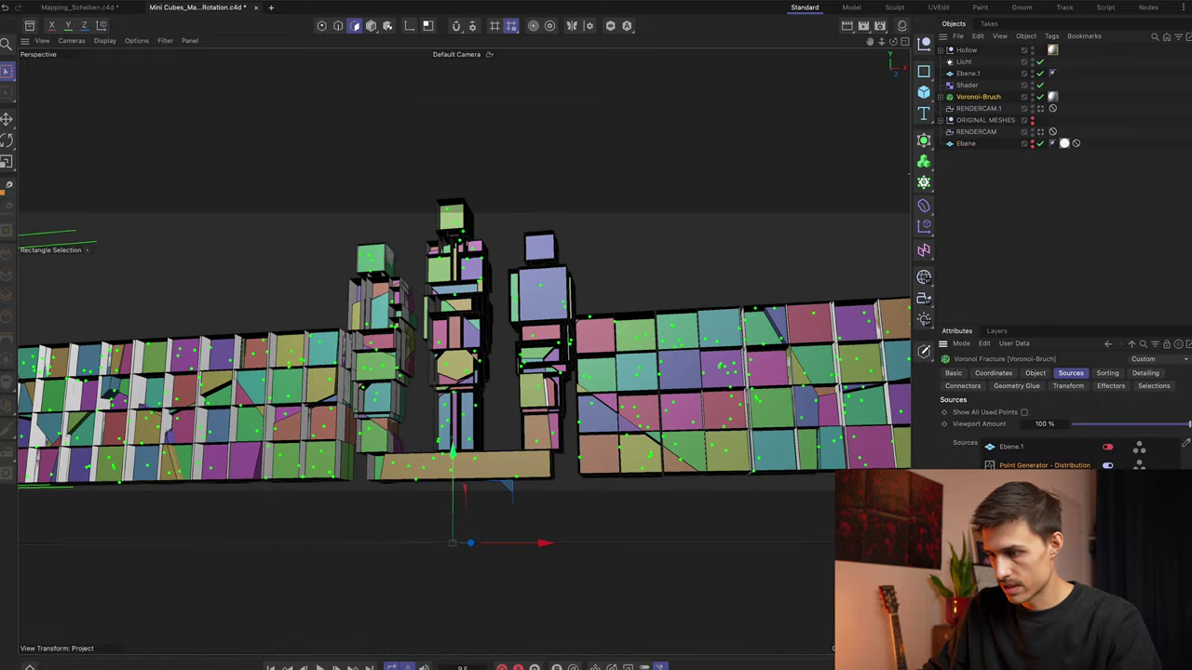
pyautogui.keyDown('alt'); pyautogui.moveTo(455, 355); pyautogui.dragTo(556, 339); pyautogui.keyUp('alt')
pyautogui.scroll(6, 458, 354)
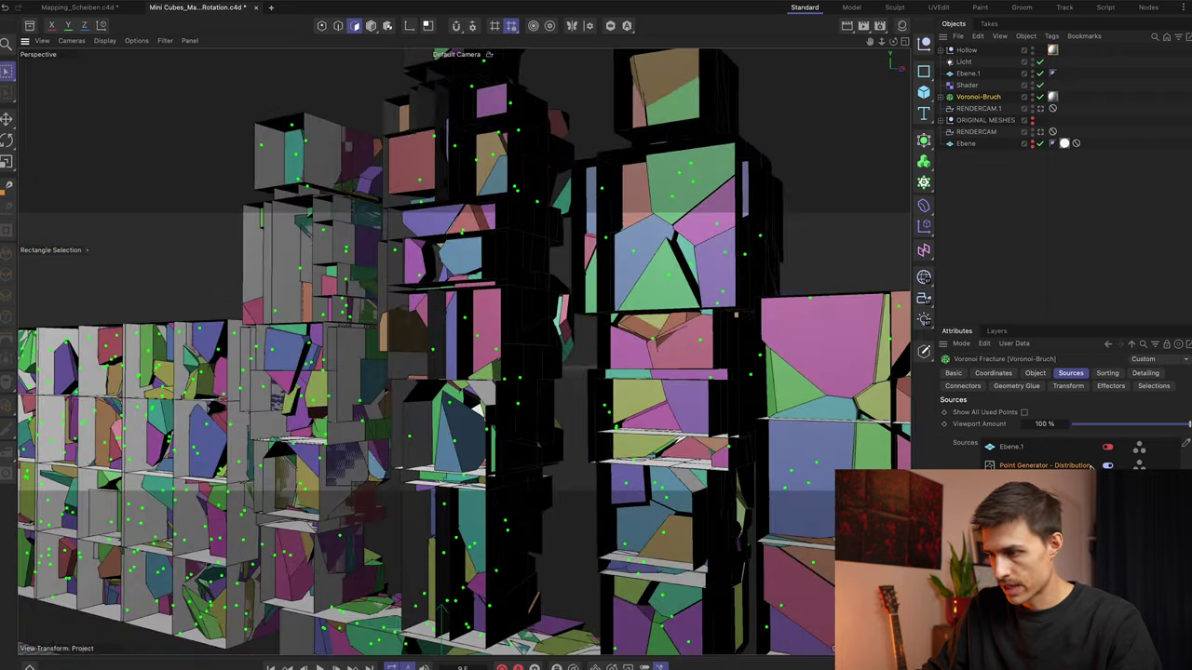
pyautogui.press('Delete')
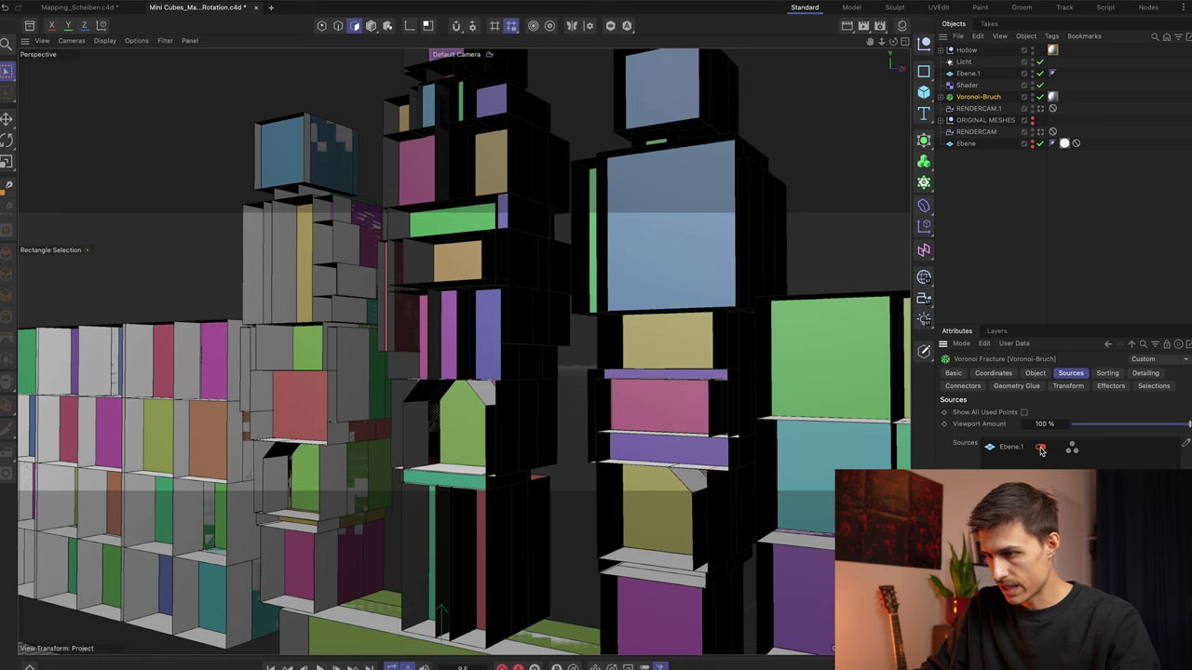
pyautogui.scroll(-6, 693, 380)
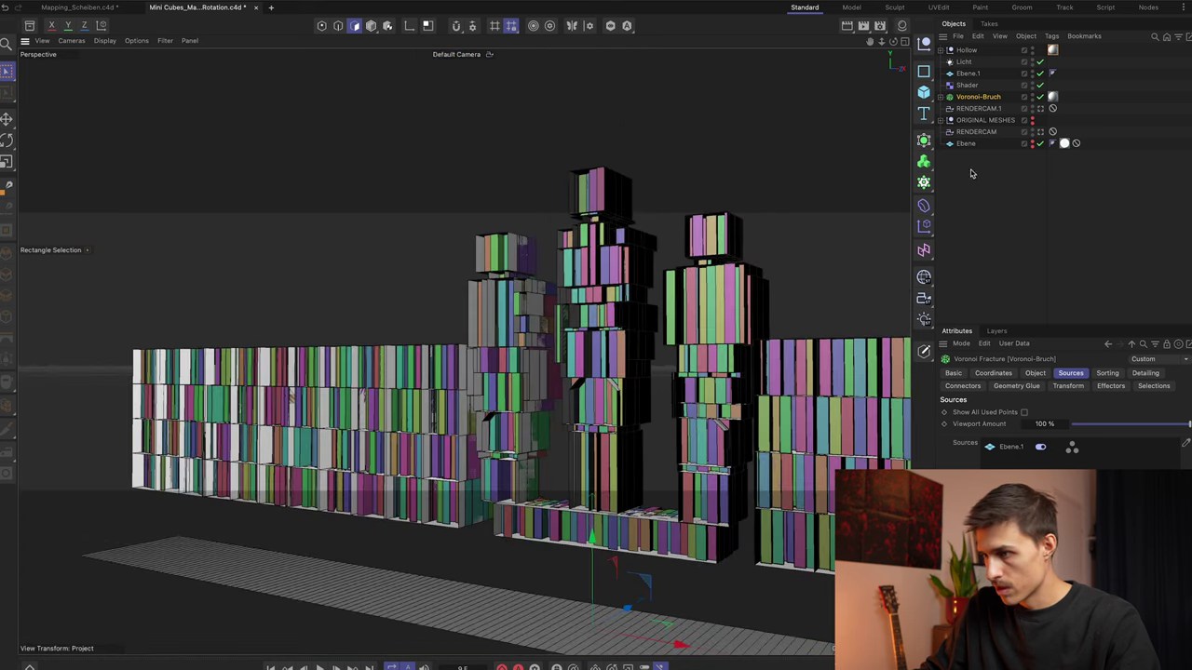
# Step: Show the Ebene plane behind the figures in the viewport, view it at an angle, and hide it again
pyautogui.click(968, 143)
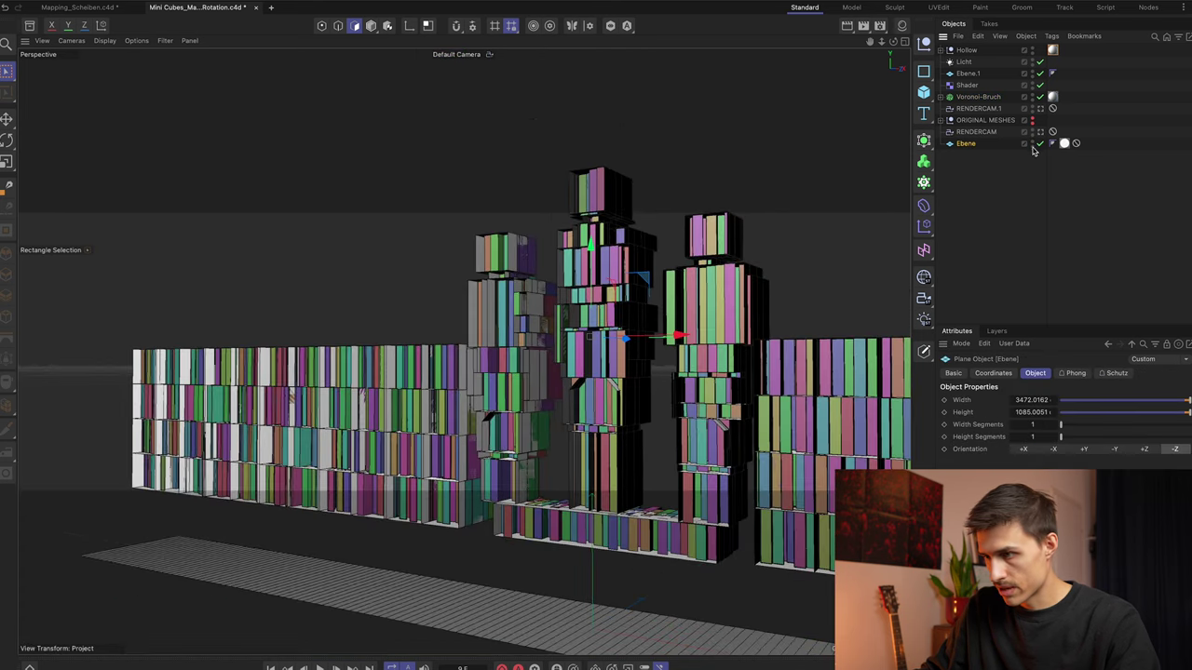
pyautogui.click(1033, 146)
pyautogui.keyDown('alt'); pyautogui.moveTo(741, 298); pyautogui.dragTo(953, 199); pyautogui.keyUp('alt')
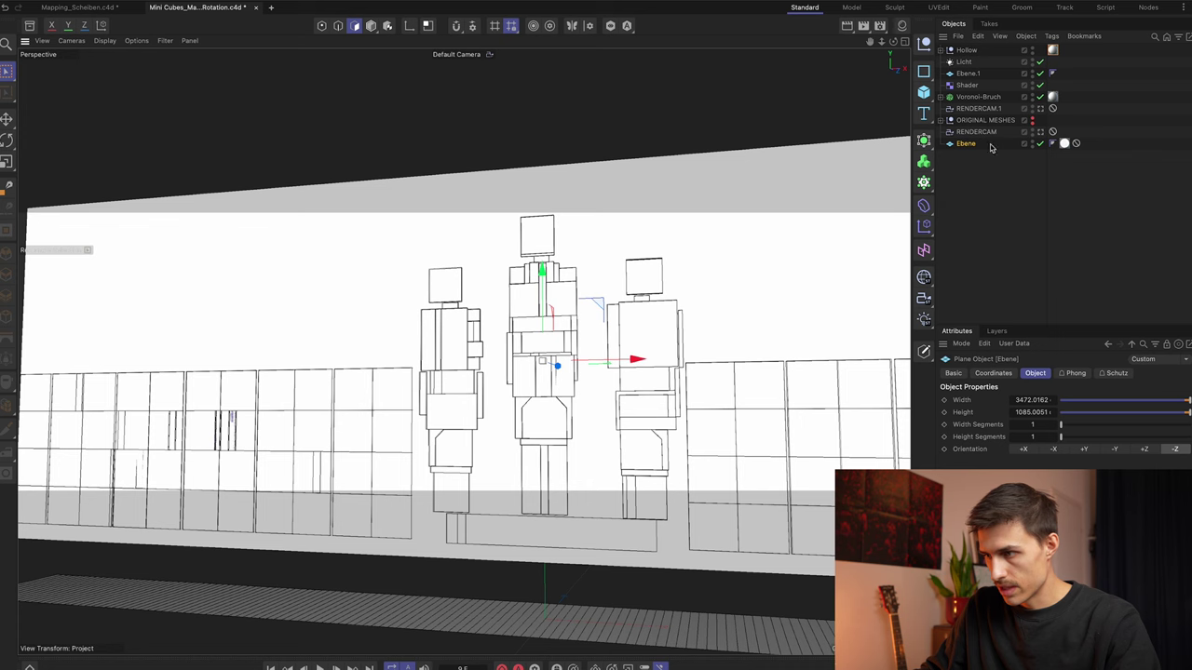
pyautogui.click(1032, 146)
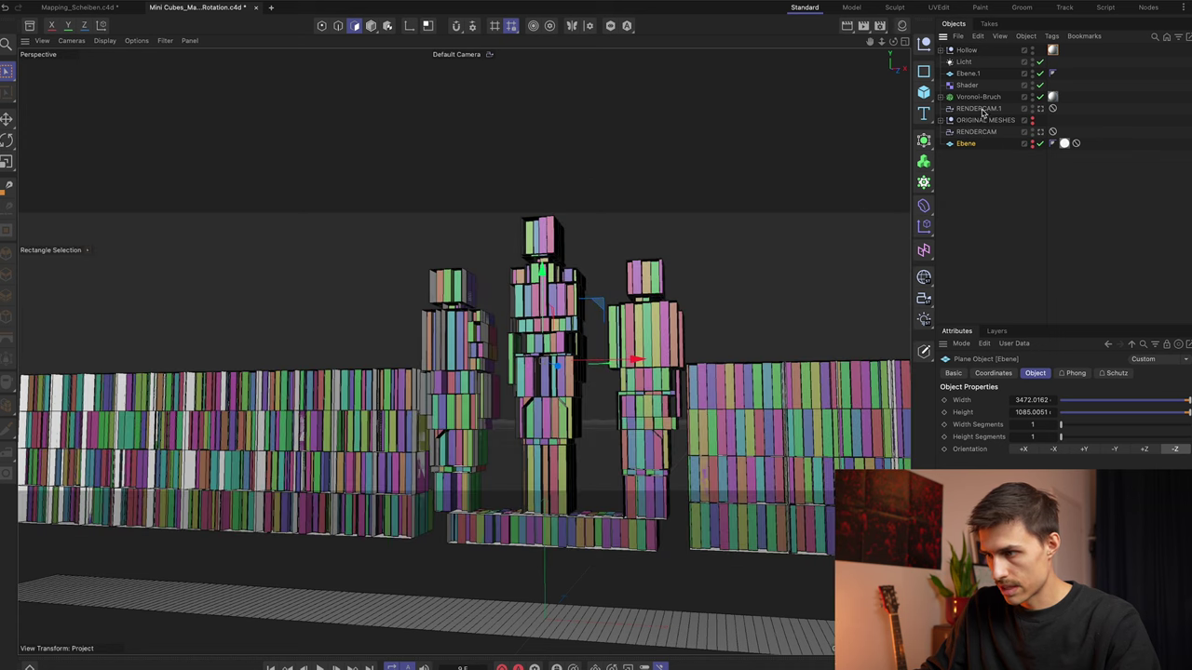
# Step: Highlight the Ebene.1 source of the Voronoi-Bruch object and examine the vertical slices in the figures and walls from several angles
pyautogui.click(978, 97)
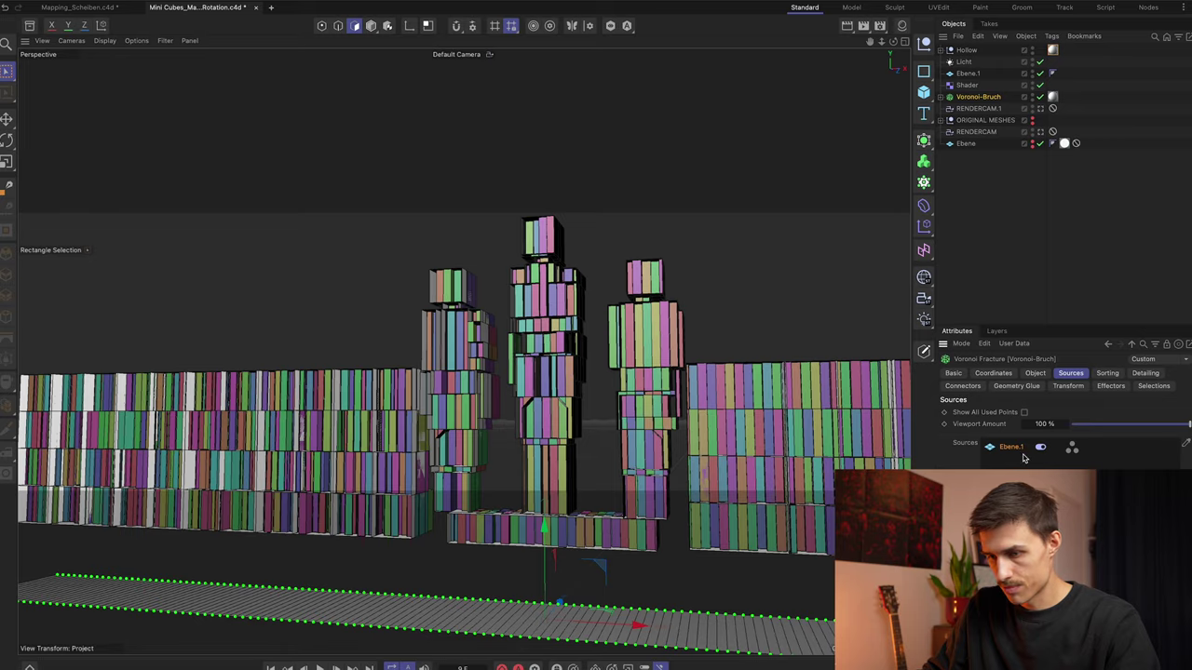
pyautogui.keyDown('alt'); pyautogui.moveTo(696, 476); pyautogui.dragTo(712, 540); pyautogui.keyUp('alt')
pyautogui.keyDown('alt'); pyautogui.moveTo(722, 383); pyautogui.dragTo(731, 468); pyautogui.keyUp('alt')
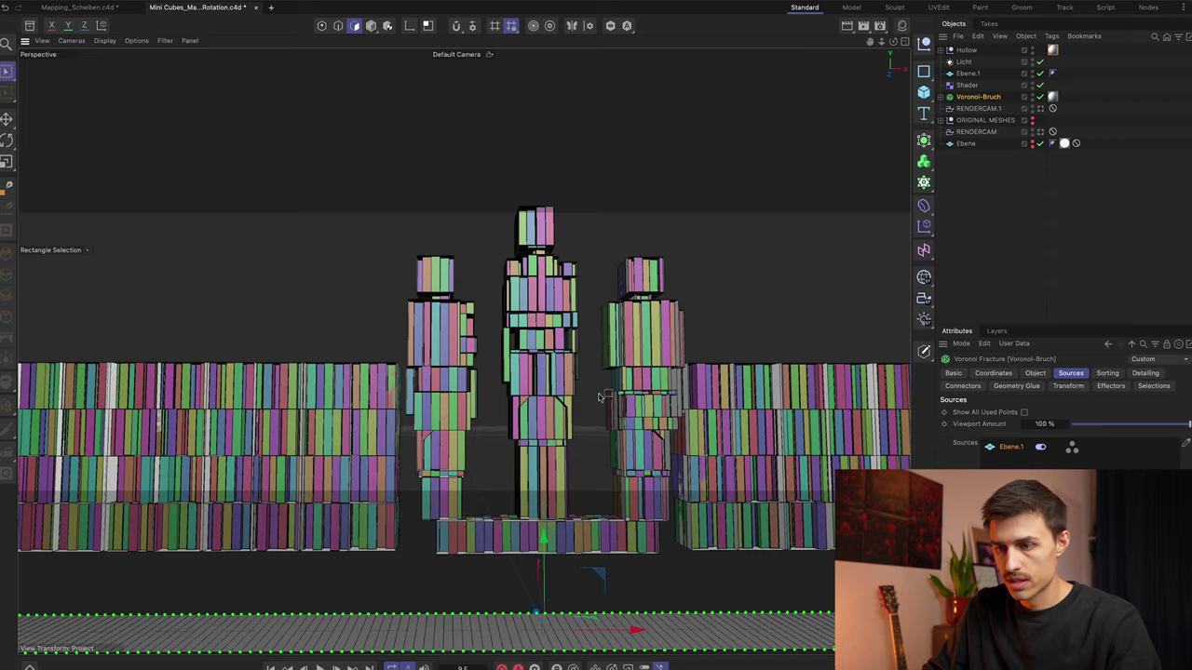
pyautogui.keyDown('alt'); pyautogui.moveTo(576, 364); pyautogui.dragTo(477, 380); pyautogui.keyUp('alt')
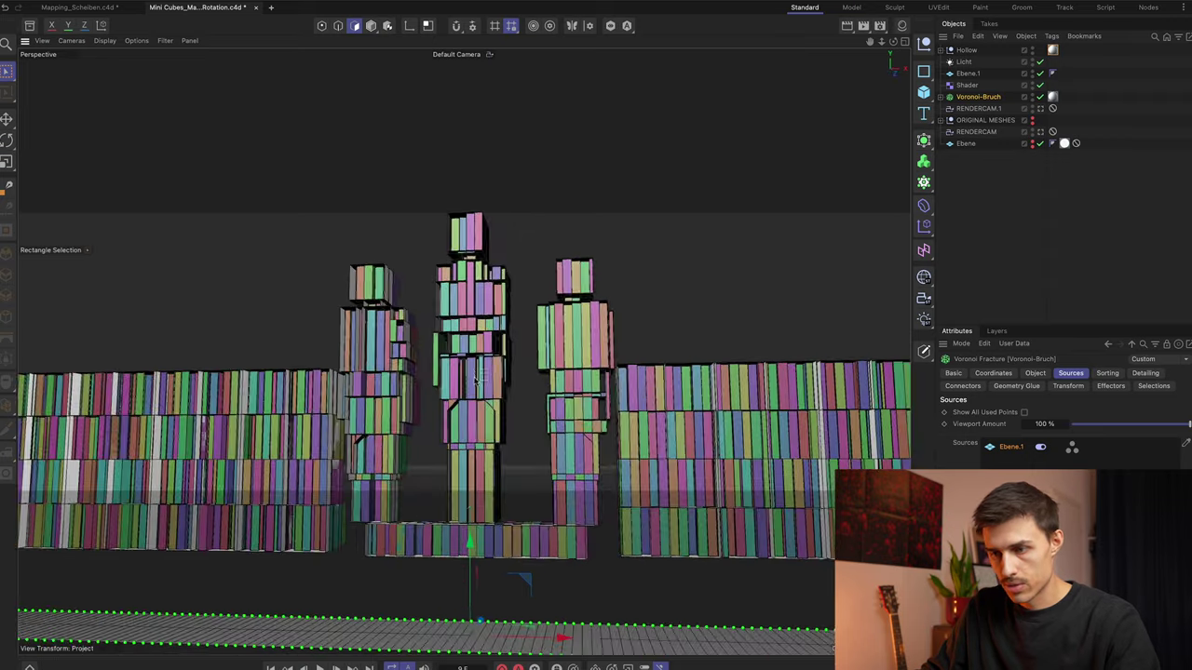
pyautogui.keyDown('alt'); pyautogui.moveTo(475, 380); pyautogui.dragTo(603, 391, button='right'); pyautogui.keyUp('alt')
pyautogui.keyDown('alt'); pyautogui.moveTo(603, 391); pyautogui.dragTo(602, 399); pyautogui.keyUp('alt')
pyautogui.keyDown('alt'); pyautogui.moveTo(602, 399); pyautogui.dragTo(404, 249, button='middle'); pyautogui.keyUp('alt')
pyautogui.keyDown('alt'); pyautogui.moveTo(769, 383); pyautogui.dragTo(762, 434); pyautogui.keyUp('alt')
pyautogui.keyDown('alt'); pyautogui.moveTo(761, 391); pyautogui.dragTo(567, 378, button='middle'); pyautogui.keyUp('alt')
pyautogui.keyDown('alt'); pyautogui.moveTo(567, 378); pyautogui.dragTo(649, 377, button='right'); pyautogui.keyUp('alt')
pyautogui.keyDown('alt'); pyautogui.moveTo(648, 373); pyautogui.dragTo(571, 404); pyautogui.keyUp('alt')
pyautogui.keyDown('alt'); pyautogui.moveTo(572, 404); pyautogui.dragTo(630, 405, button='right'); pyautogui.keyUp('alt')
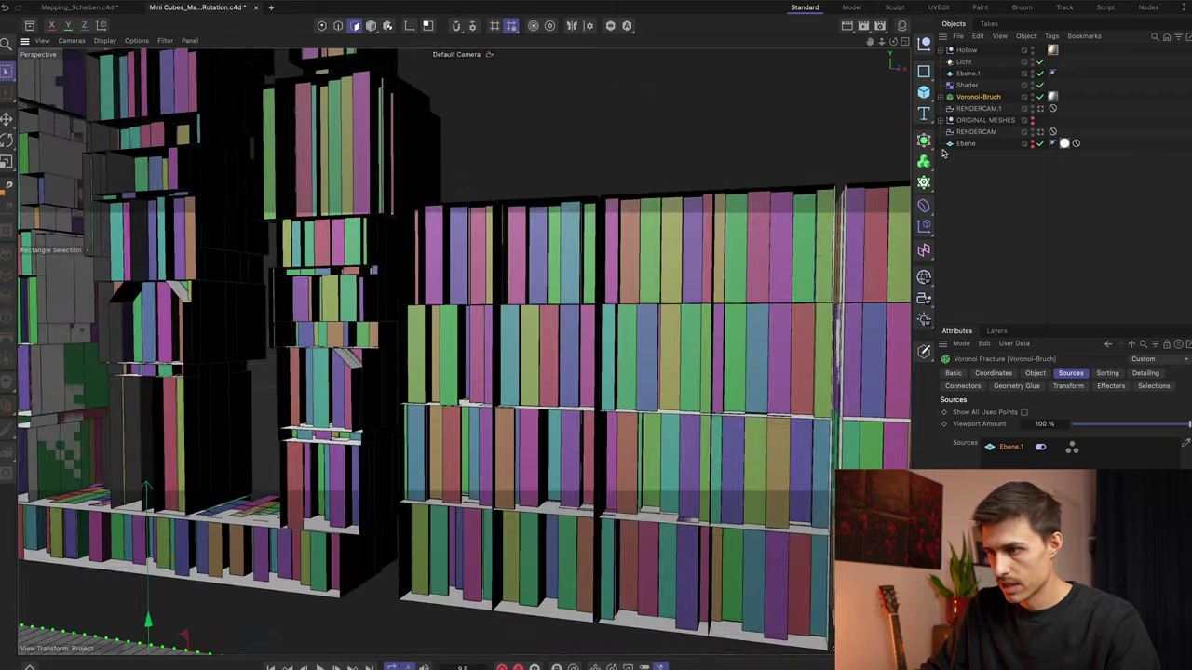
# Step: Check the objects inside Voronoi-Bruch, then review the Shader effector's parameter and shading settings down to its Noise shader
pyautogui.click(940, 98)
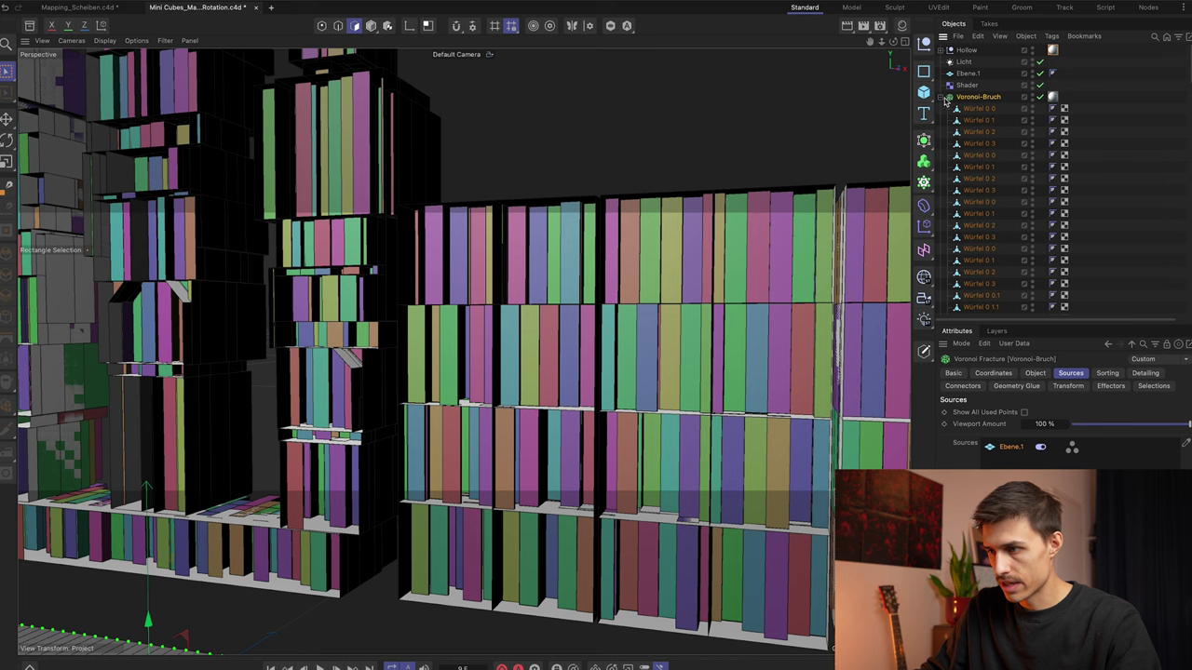
pyautogui.click(948, 97)
pyautogui.click(968, 86)
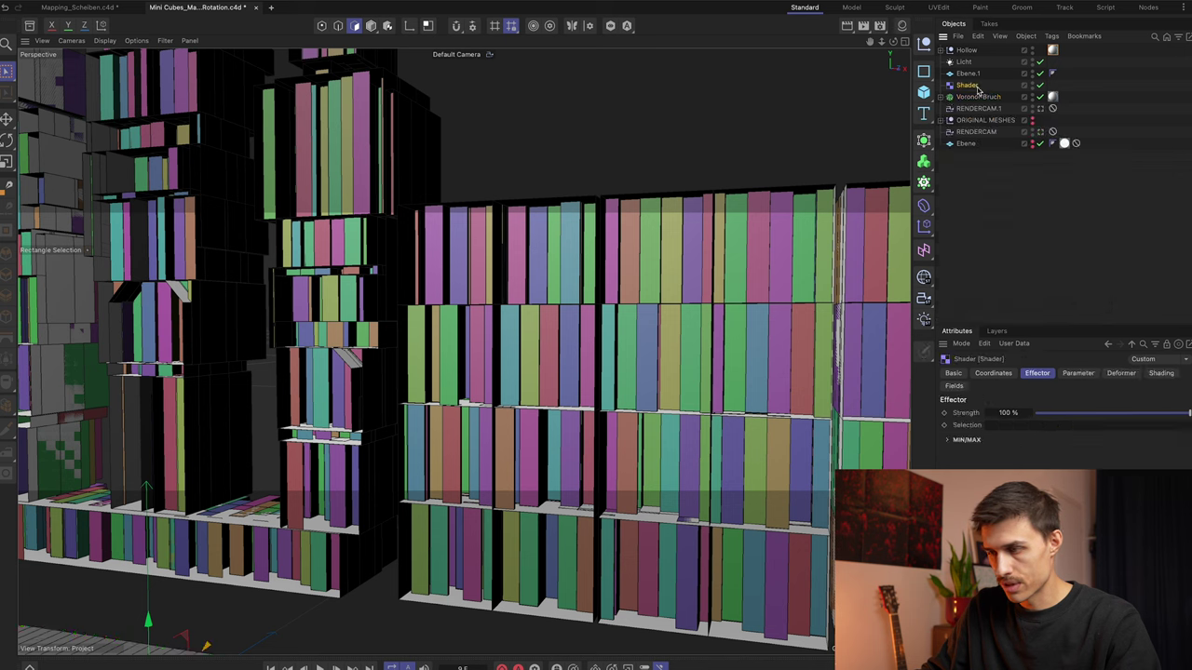
pyautogui.click(1070, 372)
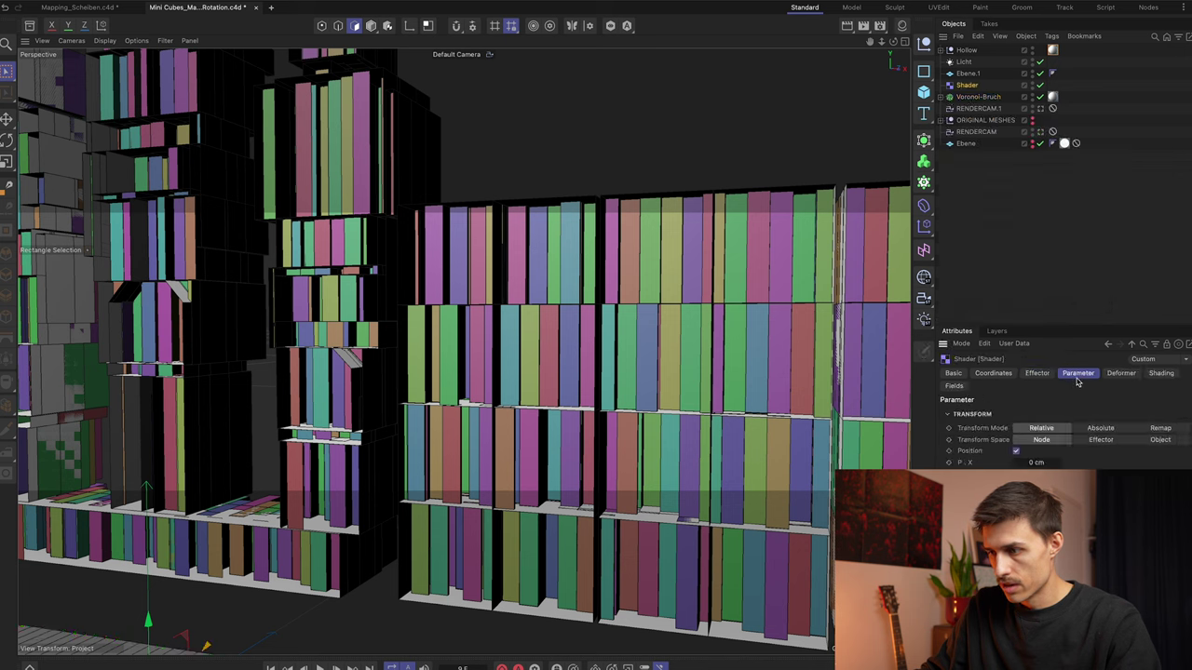
pyautogui.click(1160, 374)
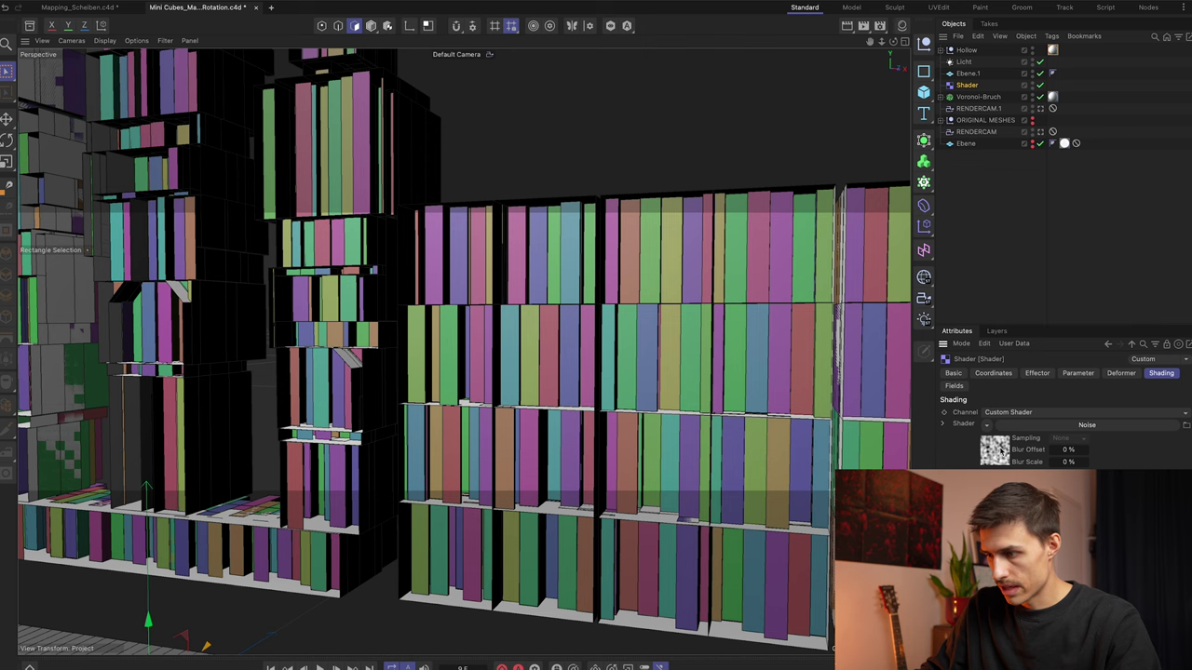
pyautogui.click(1009, 425)
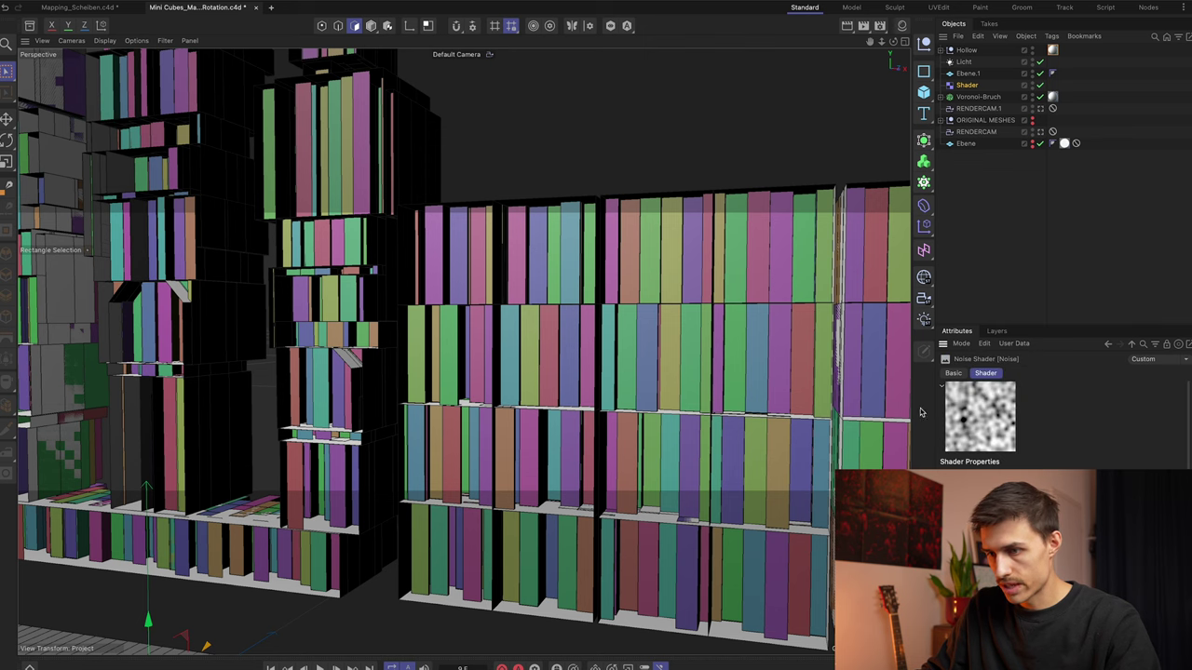
# Step: Play the slice animation, view it through RENDERCAM.1 and RENDERCAM, and render the RENDERCAM view
pyautogui.scroll(-5, 550, 338)
pyautogui.keyDown('alt'); pyautogui.moveTo(550, 338); pyautogui.dragTo(637, 395, button='middle'); pyautogui.keyUp('alt')
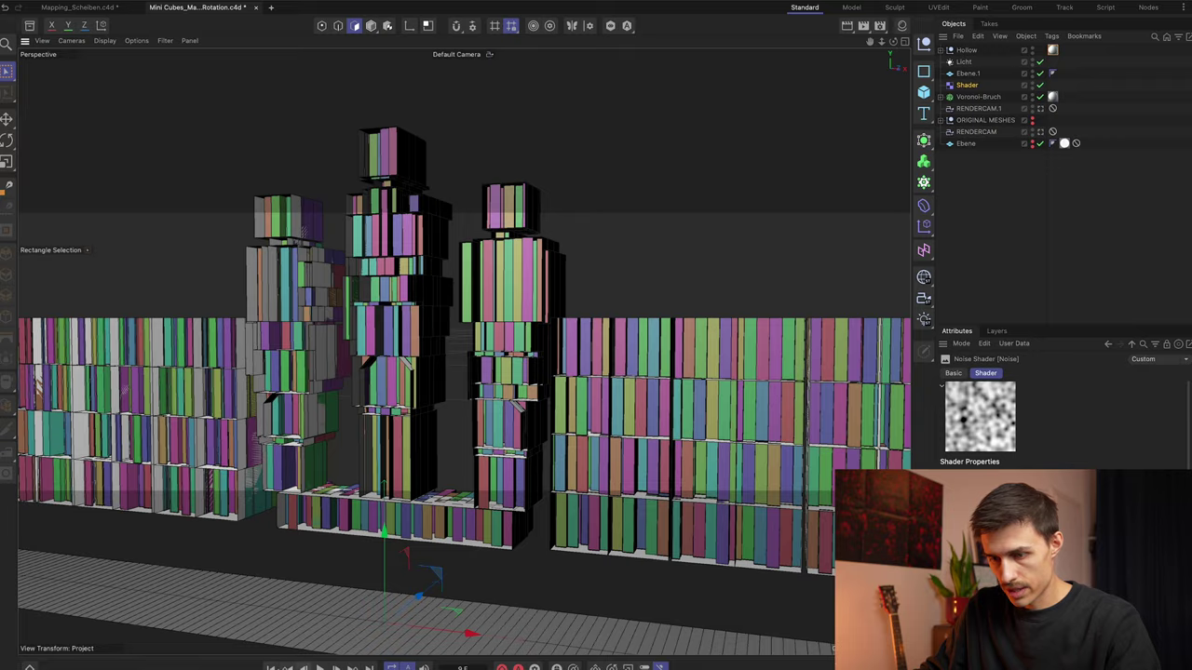
pyautogui.press('F8')
pyautogui.keyDown('alt'); pyautogui.moveTo(575, 419); pyautogui.dragTo(498, 396); pyautogui.keyUp('alt')
pyautogui.scroll(5, 527, 385)
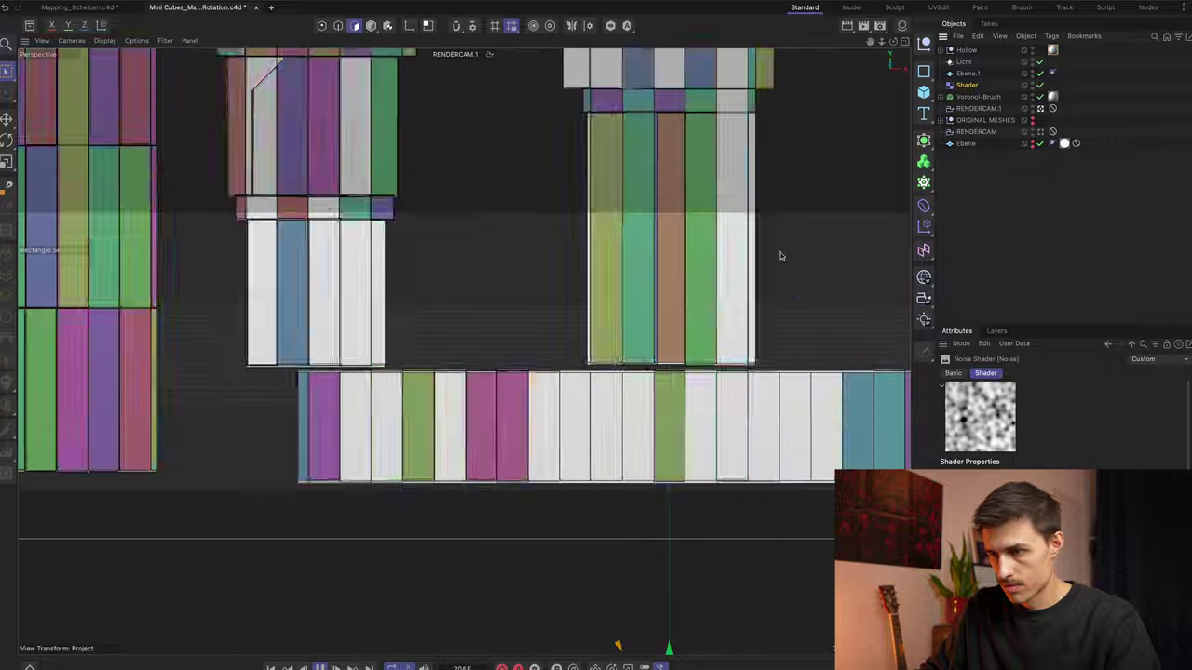
pyautogui.click(1041, 132)
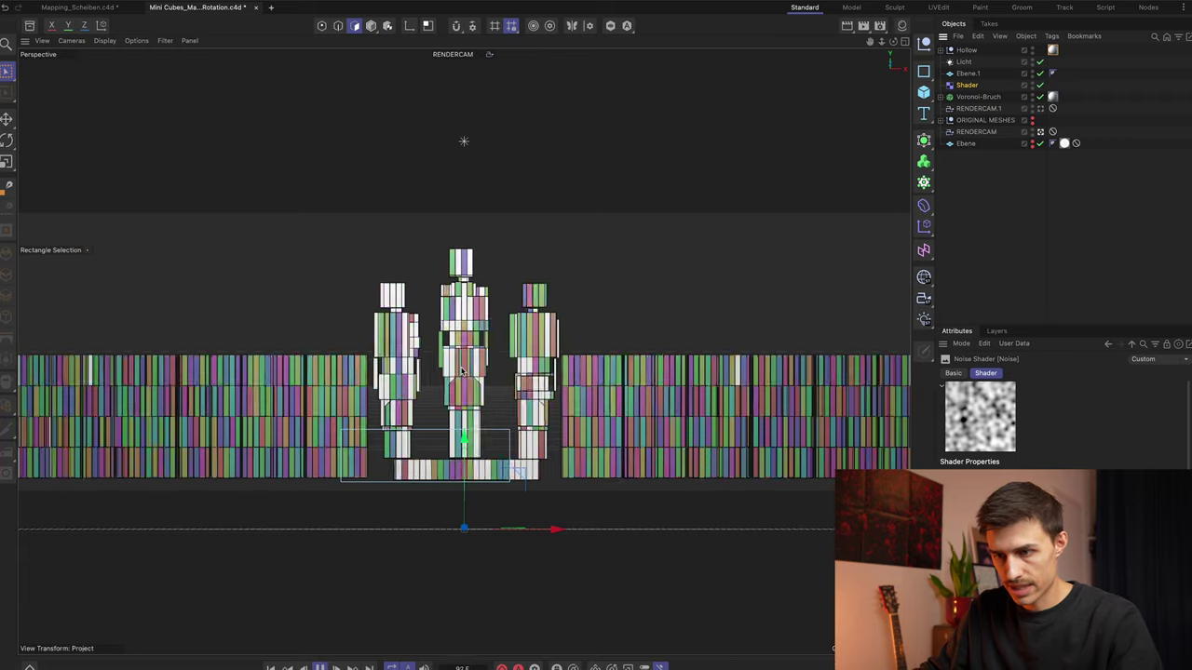
pyautogui.hotkey('ctrl', 'r')
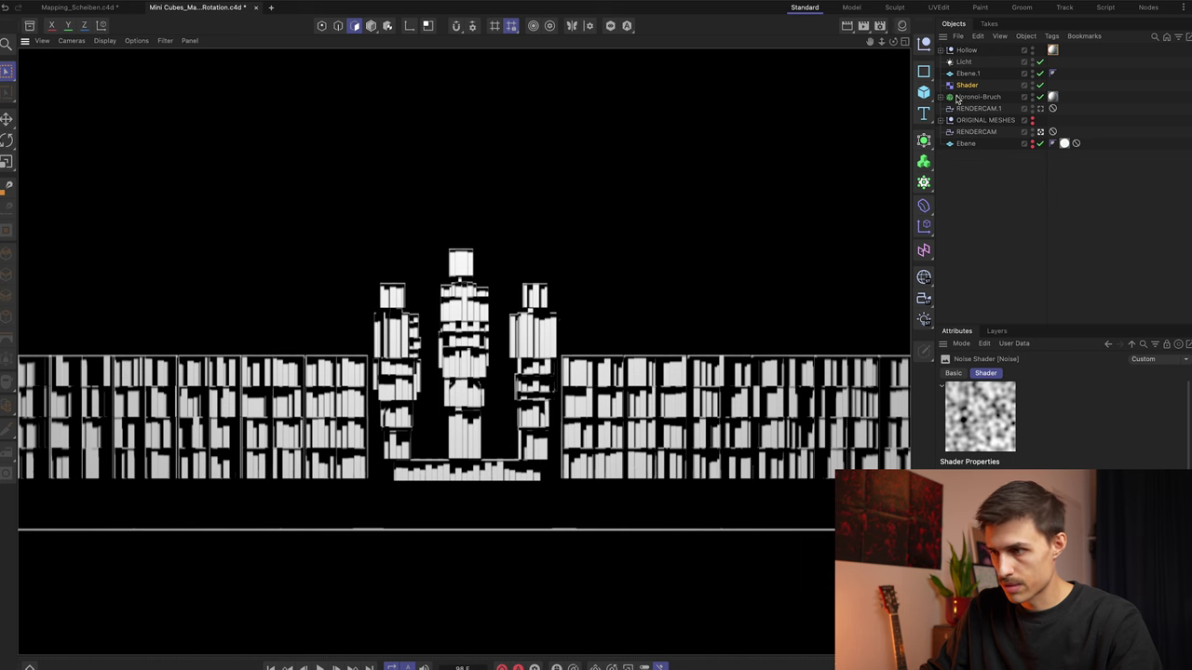
# Step: Select the Licht light and hide the Voronoi-Bruch object to view the plain meshes, then show it again
pyautogui.click(965, 61)
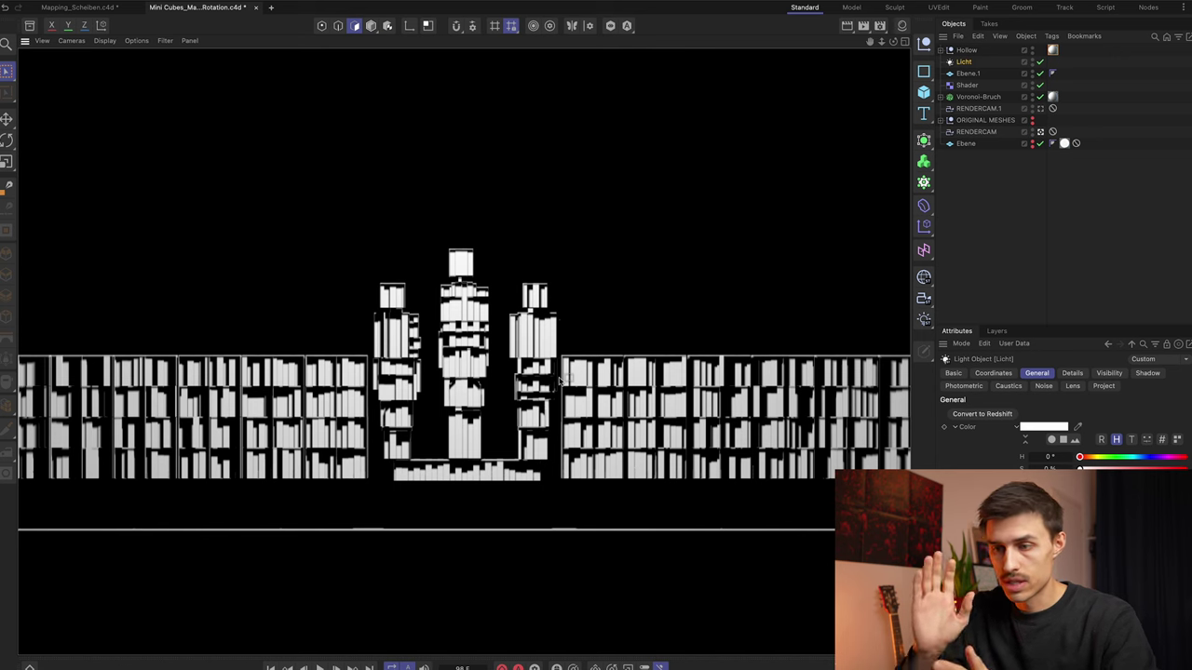
pyautogui.click(1039, 99)
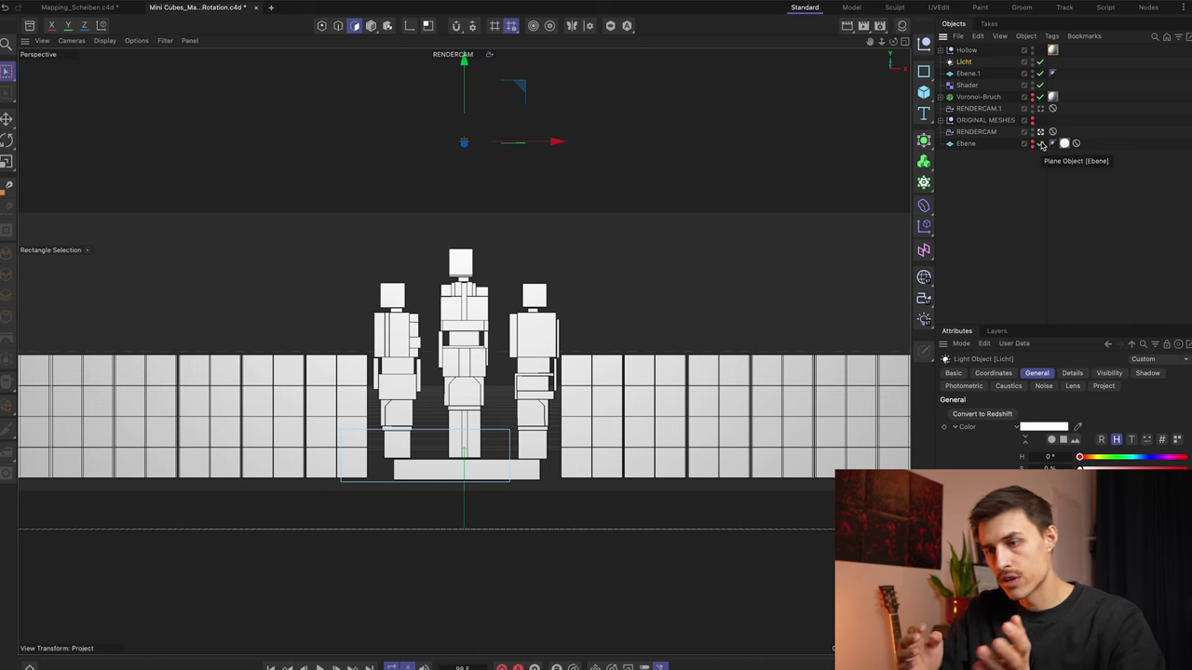
pyautogui.keyDown('alt'); pyautogui.click(1033, 97); pyautogui.keyUp('alt')
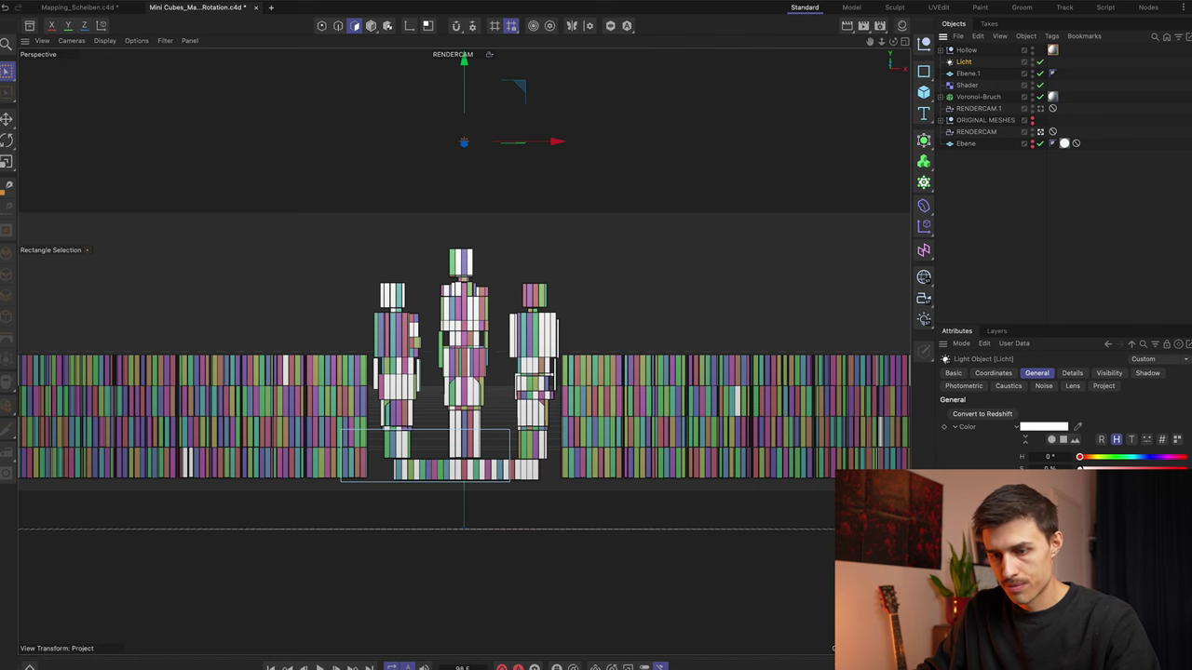
# Step: Switch to Finder, browse the project file previews and open Voronoi_Shadows_OrganicMesh.c4d in Cinema 4D
pyautogui.click(132, 666)
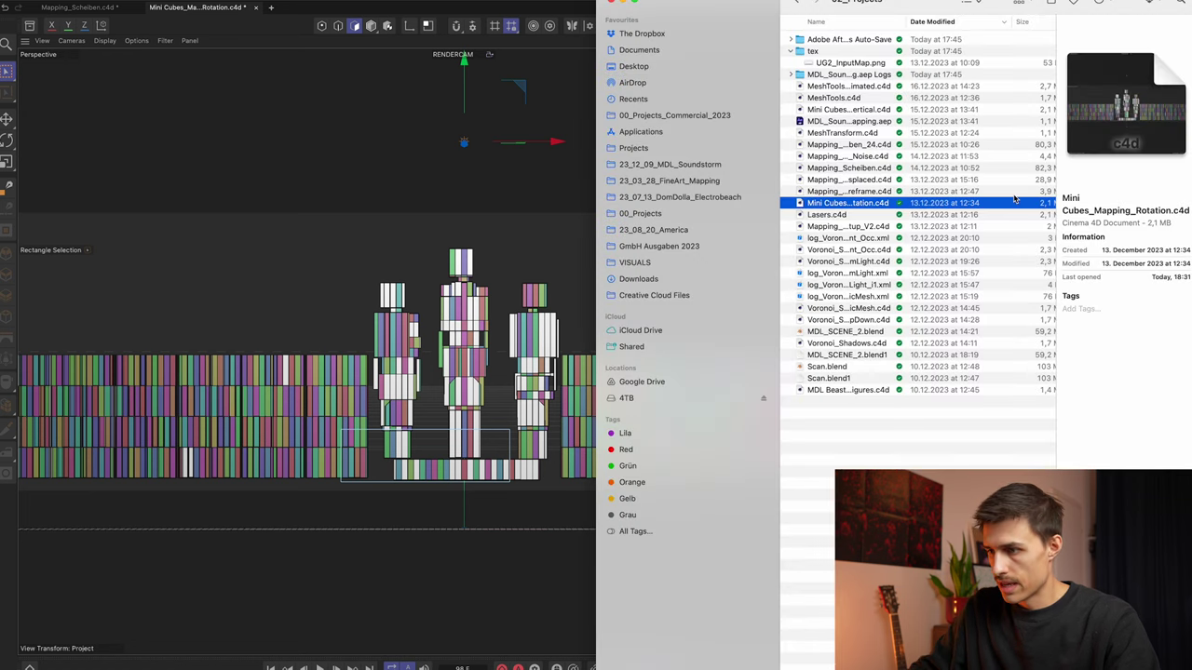
pyautogui.press('Down')
pyautogui.press('Down')
pyautogui.press('Up')
pyautogui.press('Down')
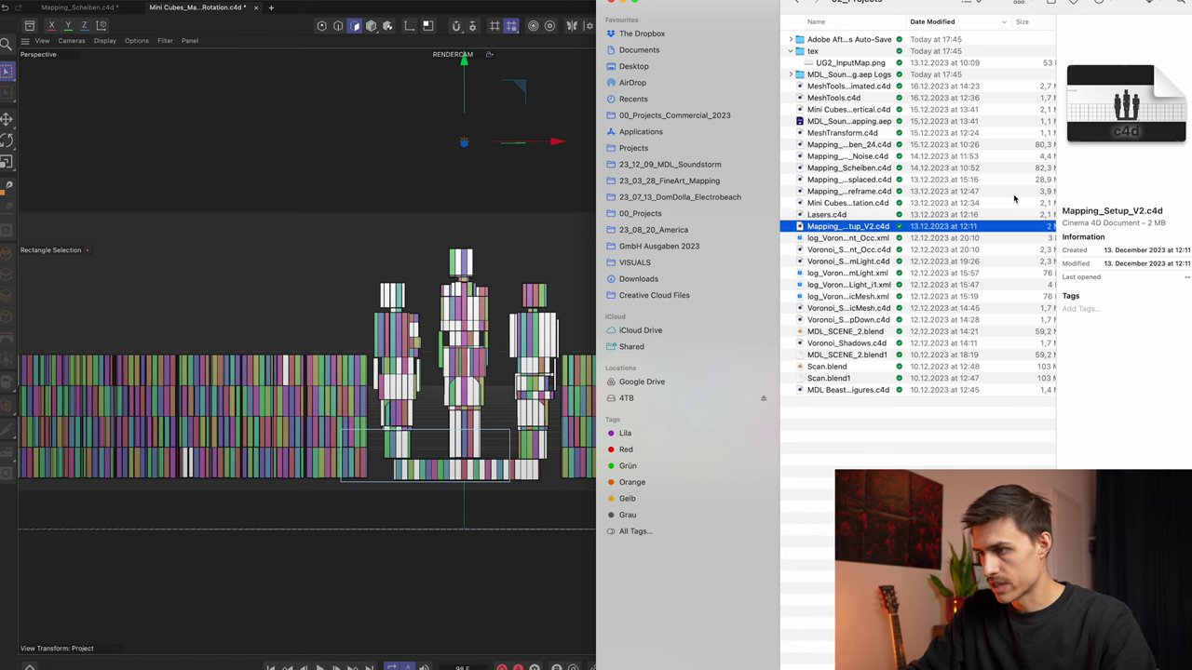
pyautogui.press('Down')
pyautogui.press('Down')
pyautogui.press('Down')
pyautogui.press('Down')
pyautogui.press('Up')
pyautogui.press('Up')
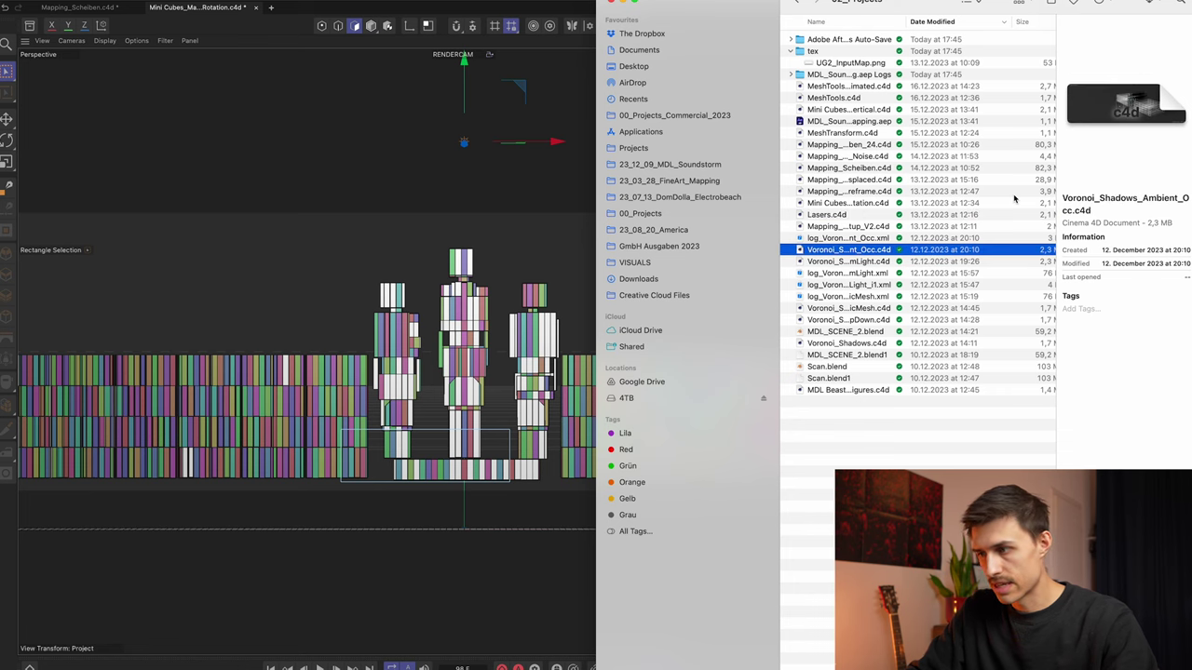
pyautogui.press('Down')
pyautogui.press('Down')
pyautogui.press('Down')
pyautogui.press('Down')
pyautogui.press('Down')
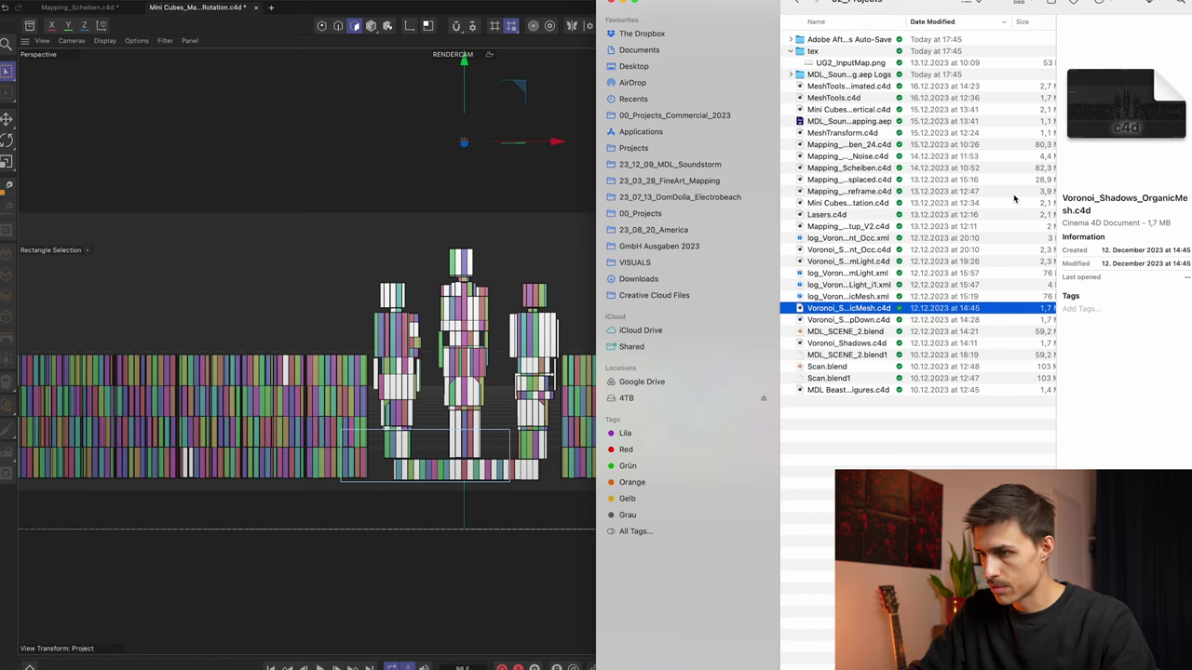
pyautogui.press('super+o')
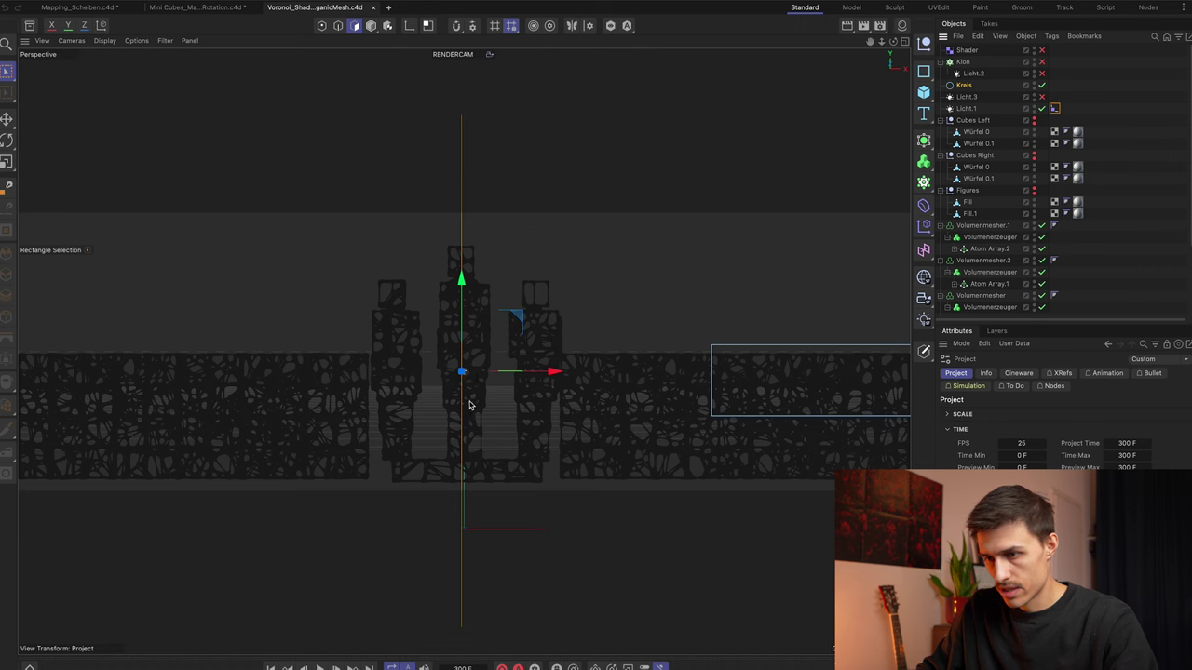
# Step: Render the organic mesh through RENDERCAM and move the animation to frame 138
pyautogui.hotkey('ctrl', 'r')
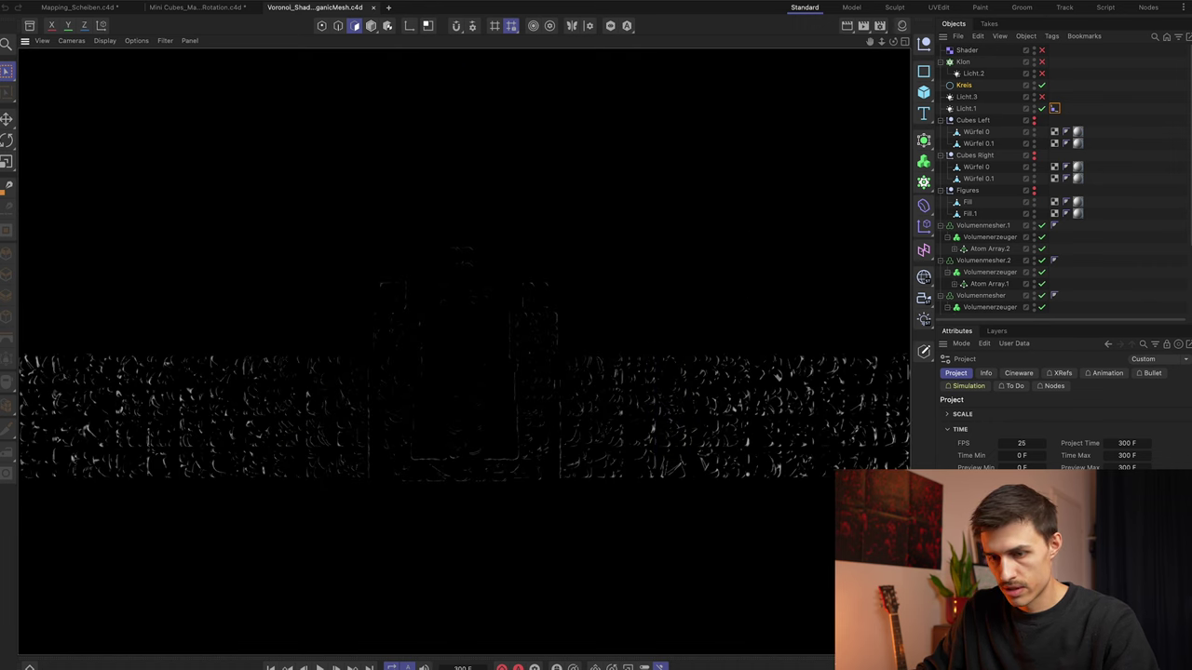
pyautogui.click(48, 669)
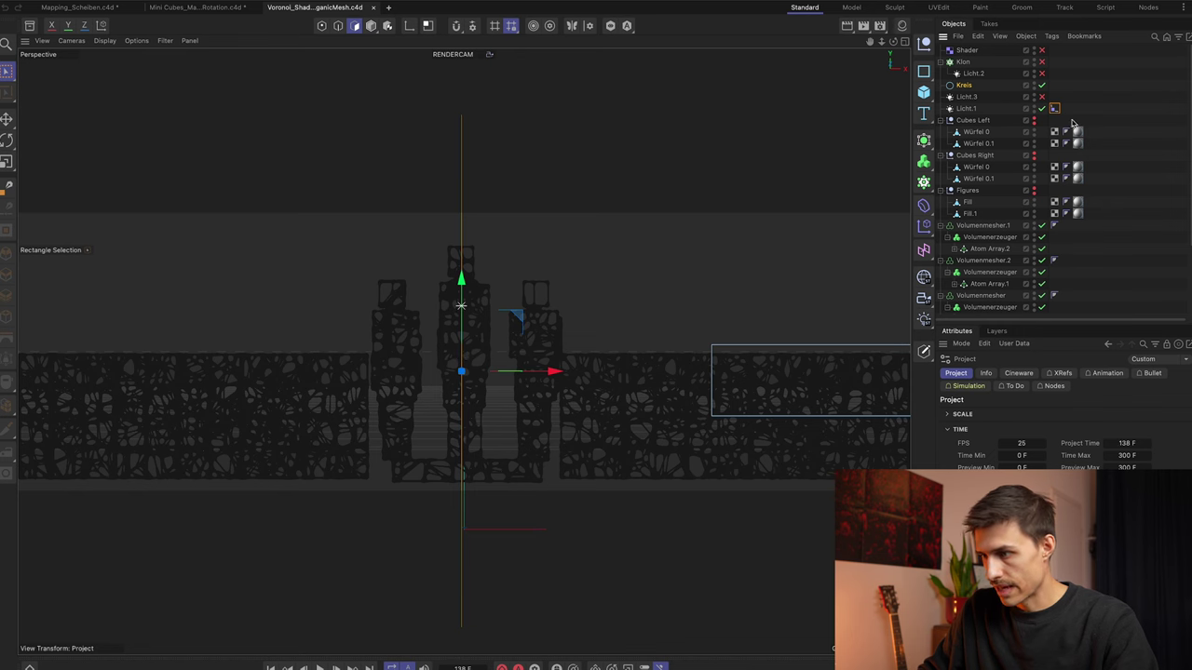
# Step: Leave the RENDERCAM view and look at the organic mesh and the light's circular path from the side
pyautogui.scroll(-4, 1095, 289)
pyautogui.click(1043, 275)
pyautogui.keyDown('alt'); pyautogui.moveTo(778, 280); pyautogui.dragTo(749, 280); pyautogui.keyUp('alt')
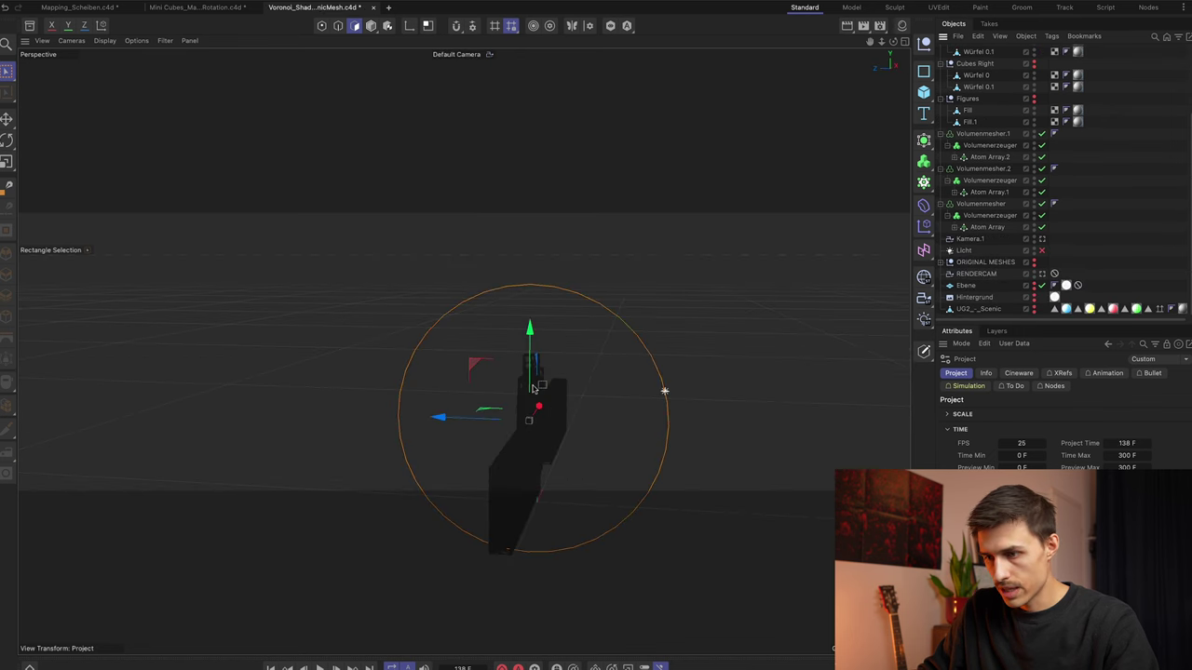
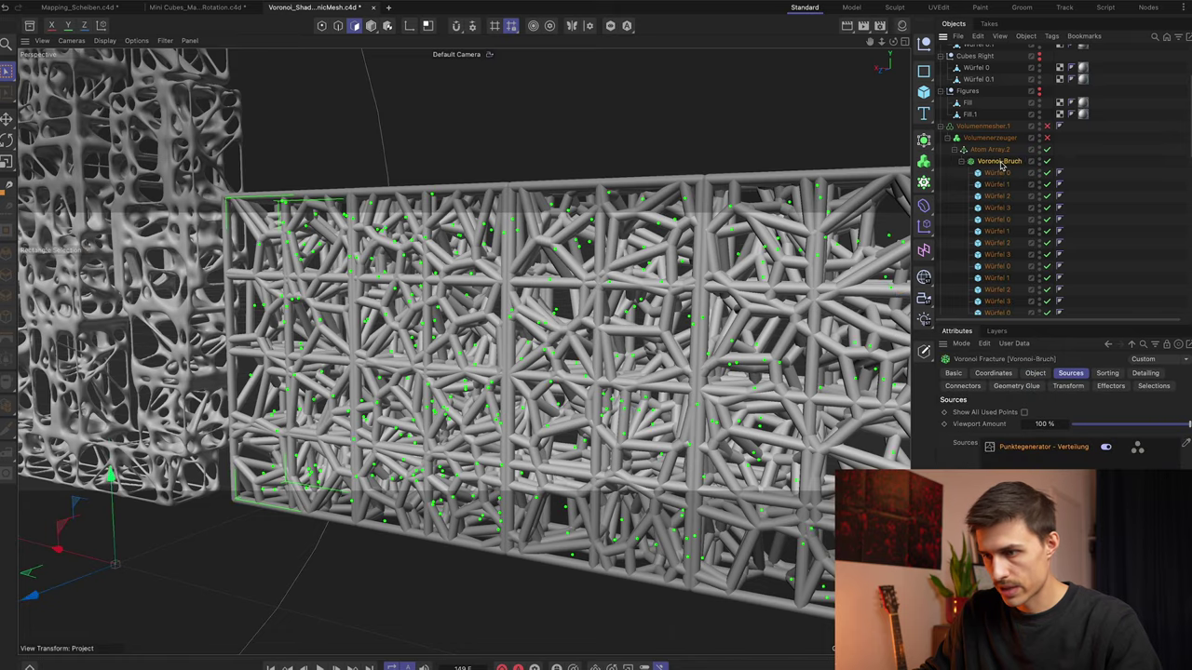
# Step: Examine the Atom Array.2 lattice up close, then disable it to expose the Voronoi-Bruch pieces of the wall
pyautogui.keyDown('alt'); pyautogui.moveTo(601, 311); pyautogui.dragTo(542, 259); pyautogui.keyUp('alt')
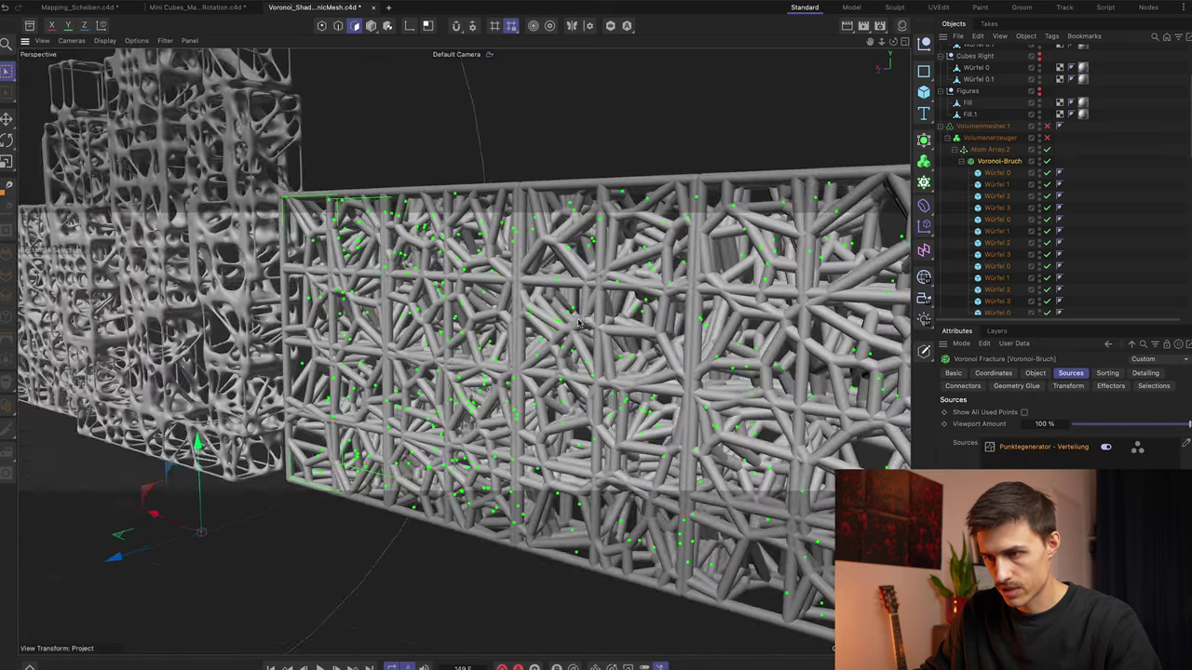
pyautogui.keyDown('alt'); pyautogui.moveTo(577, 317); pyautogui.dragTo(654, 314, button='right'); pyautogui.keyUp('alt')
pyautogui.keyDown('alt'); pyautogui.moveTo(616, 318); pyautogui.dragTo(736, 291); pyautogui.keyUp('alt')
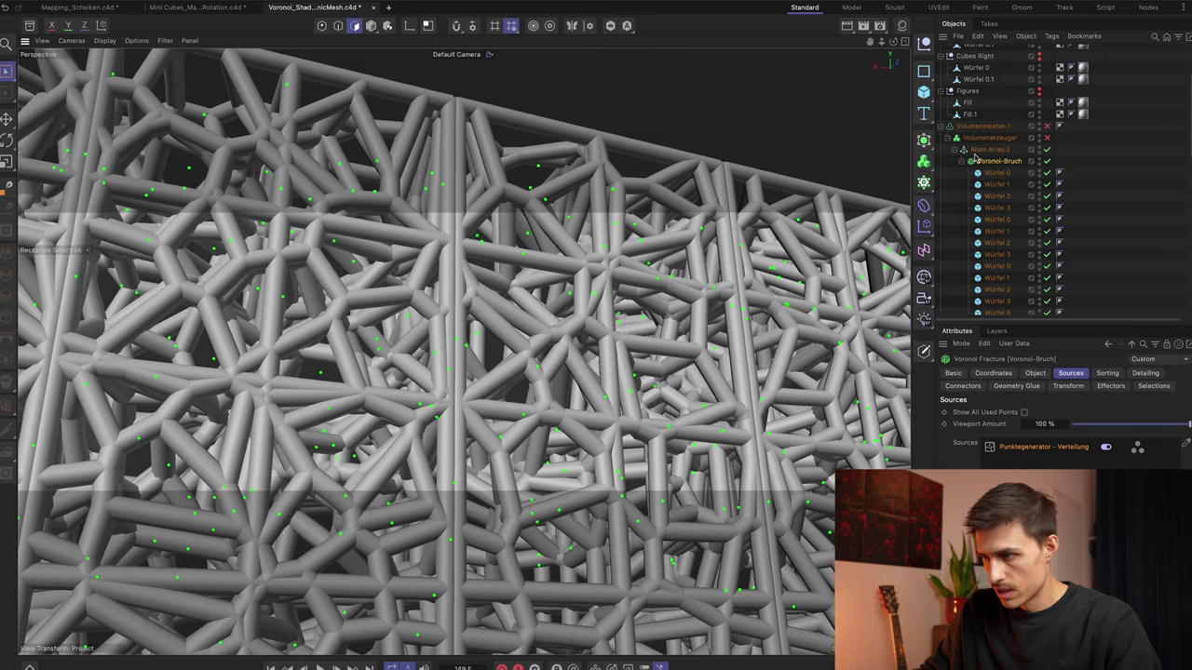
pyautogui.click(1047, 150)
pyautogui.press('o')
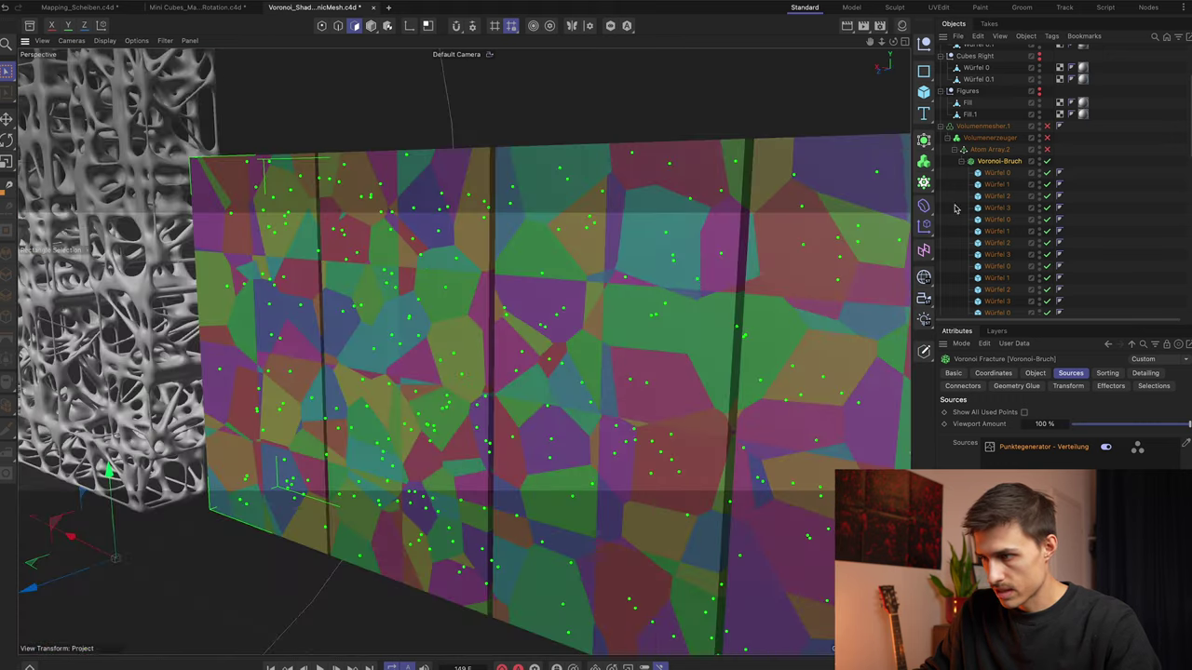
# Step: Re-enable Atom Array.2 over the Voronoi-Bruch pieces and inspect the tube lattice up close
pyautogui.click(1047, 150)
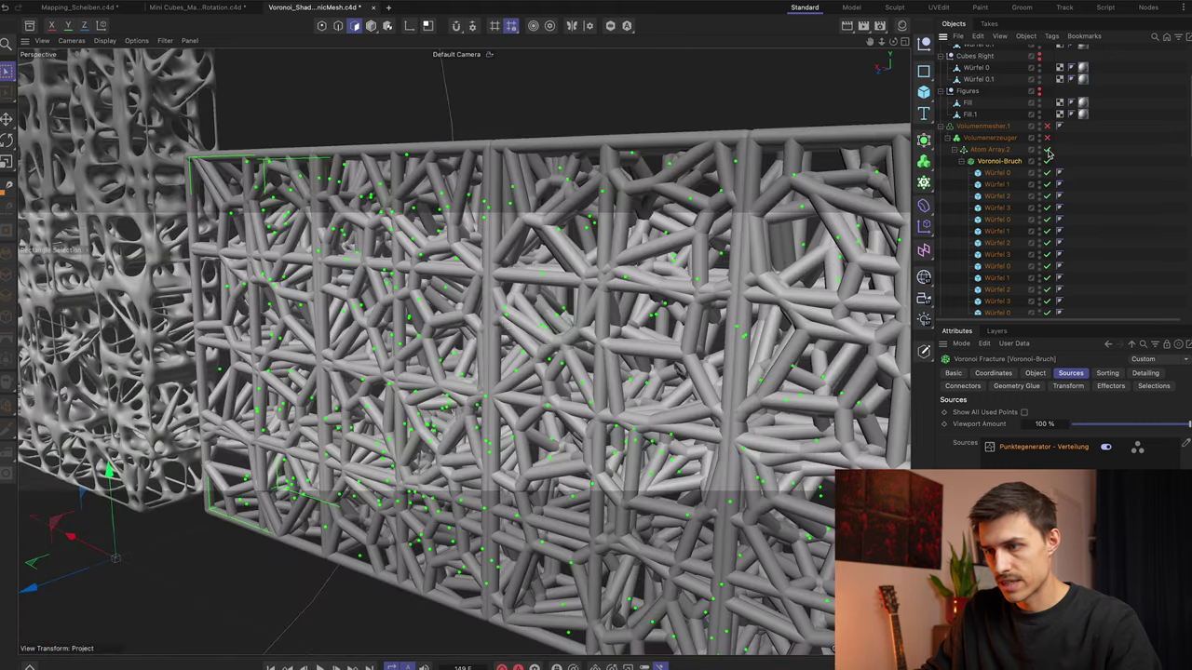
pyautogui.moveTo(482, 330)
pyautogui.keyDown('alt'); pyautogui.mouseDown()
pyautogui.moveTo(637, 316)
pyautogui.moveTo(485, 337)
pyautogui.mouseUp(); pyautogui.keyUp('alt')
pyautogui.keyDown('alt'); pyautogui.moveTo(484, 337); pyautogui.dragTo(627, 320, button='right'); pyautogui.keyUp('alt')
pyautogui.keyDown('alt'); pyautogui.moveTo(626, 319); pyautogui.dragTo(819, 282); pyautogui.keyUp('alt')
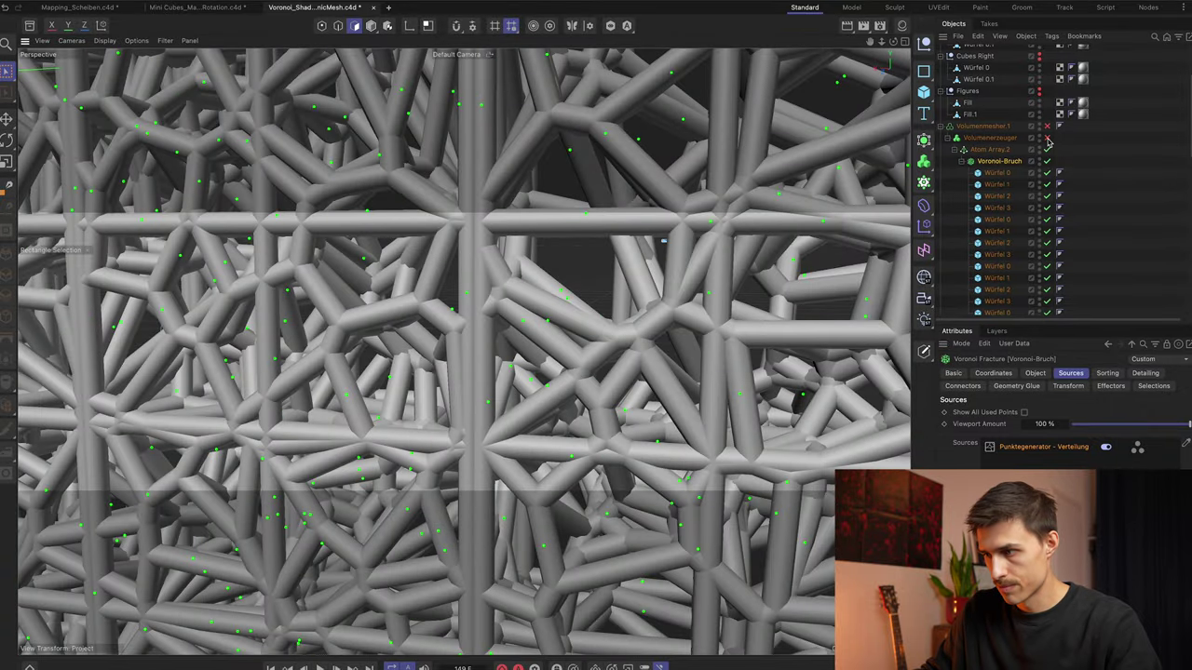
# Step: Enable the Volumenerzeuger volume builder and compare its result with the Glätten SDF smoothing off and on
pyautogui.click(990, 138)
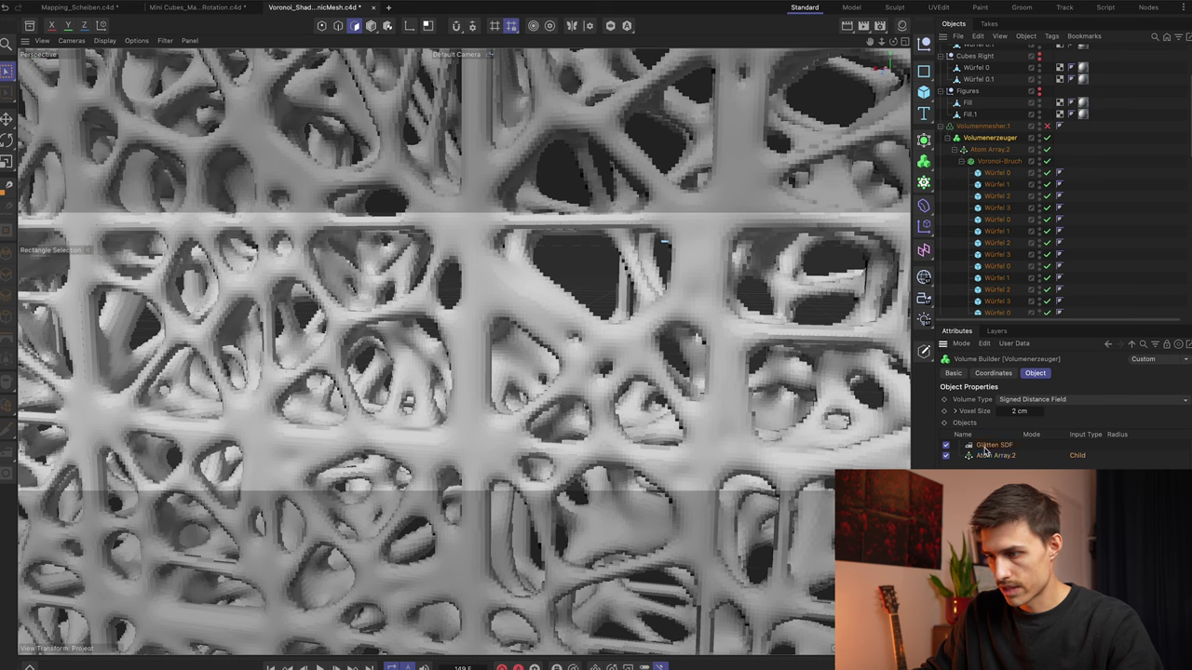
pyautogui.click(945, 446)
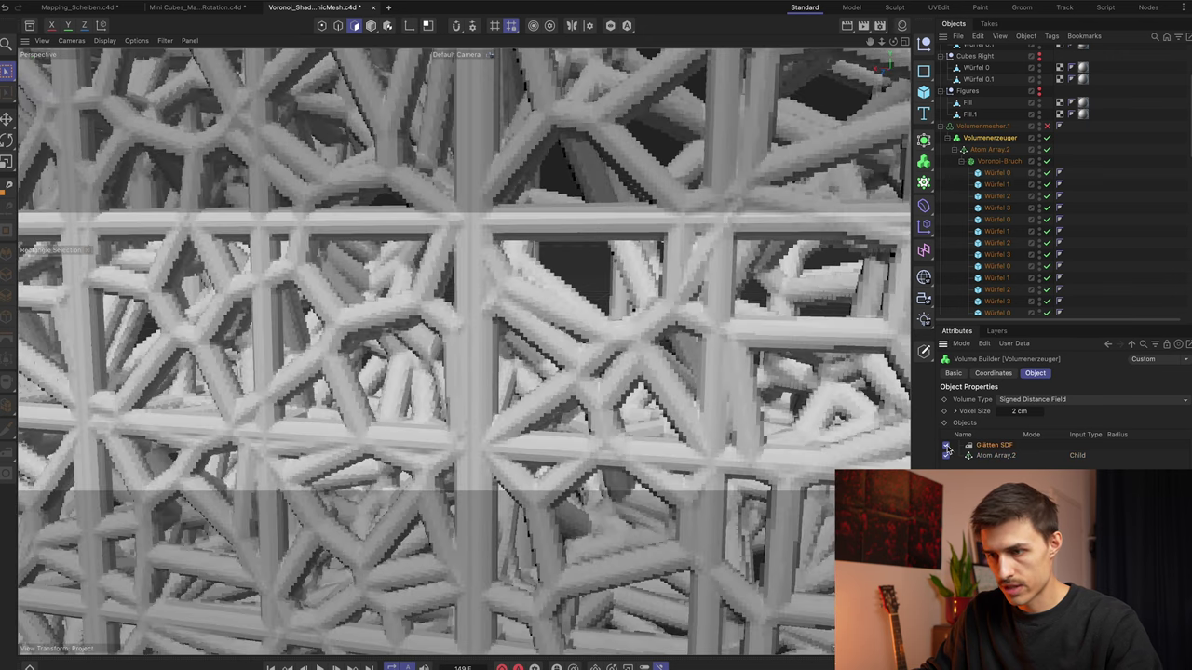
pyautogui.click(945, 446)
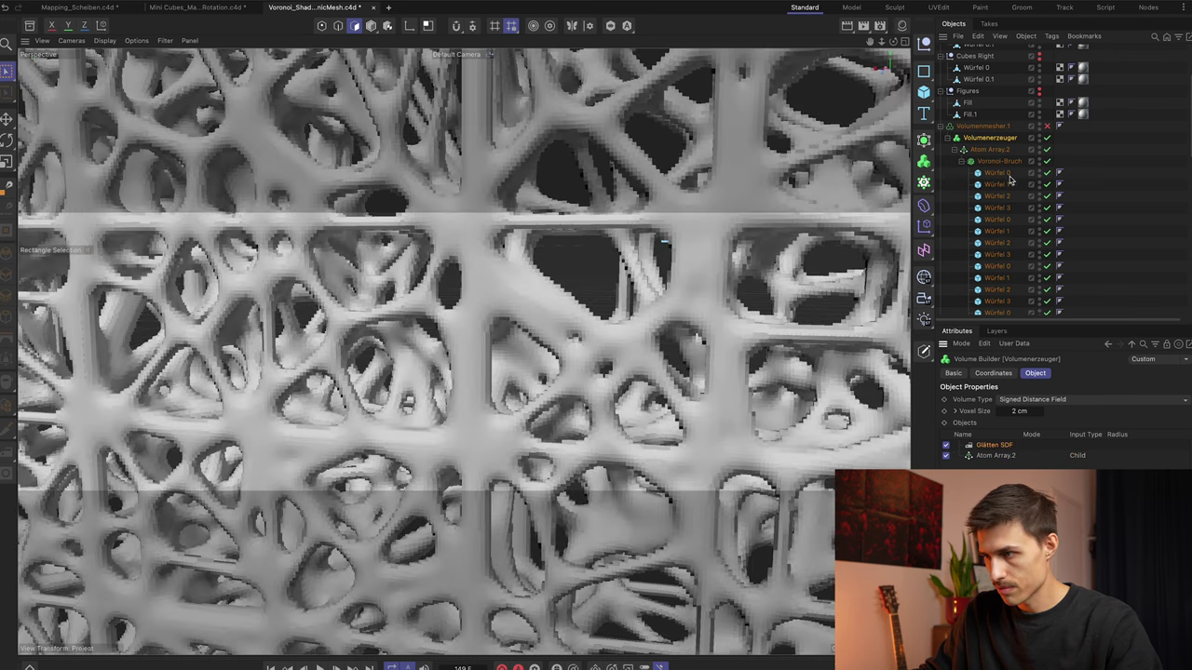
# Step: Enable Volumenmesher.1 and examine the smoothed organic mesh along the full length of the wall
pyautogui.scroll(-5, 640, 258)
pyautogui.keyDown('alt'); pyautogui.moveTo(640, 257); pyautogui.dragTo(535, 274); pyautogui.keyUp('alt')
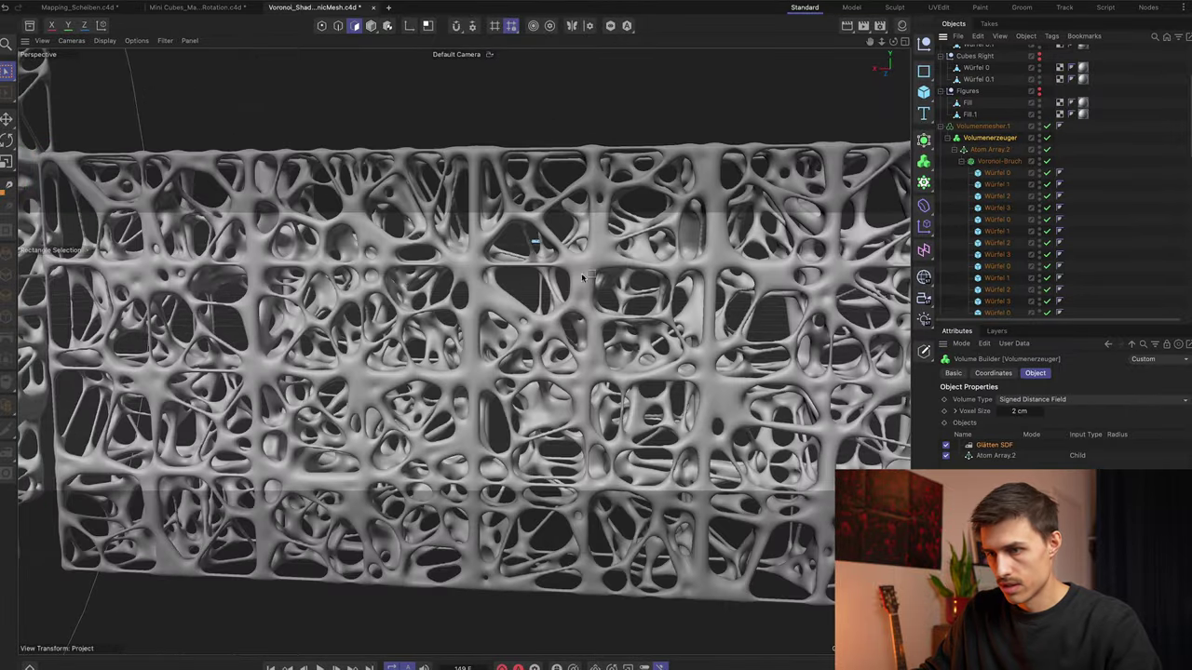
pyautogui.moveTo(347, 283)
pyautogui.keyDown('alt'); pyautogui.mouseDown()
pyautogui.moveTo(466, 285)
pyautogui.moveTo(326, 286)
pyautogui.mouseUp(); pyautogui.keyUp('alt')
pyautogui.moveTo(349, 286)
pyautogui.keyDown('alt'); pyautogui.mouseDown(button='right')
pyautogui.moveTo(432, 289)
pyautogui.moveTo(349, 290)
pyautogui.mouseUp(button='right'); pyautogui.keyUp('alt')
pyautogui.keyDown('alt'); pyautogui.moveTo(642, 300); pyautogui.dragTo(549, 316); pyautogui.keyUp('alt')
pyautogui.keyDown('alt'); pyautogui.moveTo(377, 326); pyautogui.dragTo(242, 195); pyautogui.keyUp('alt')
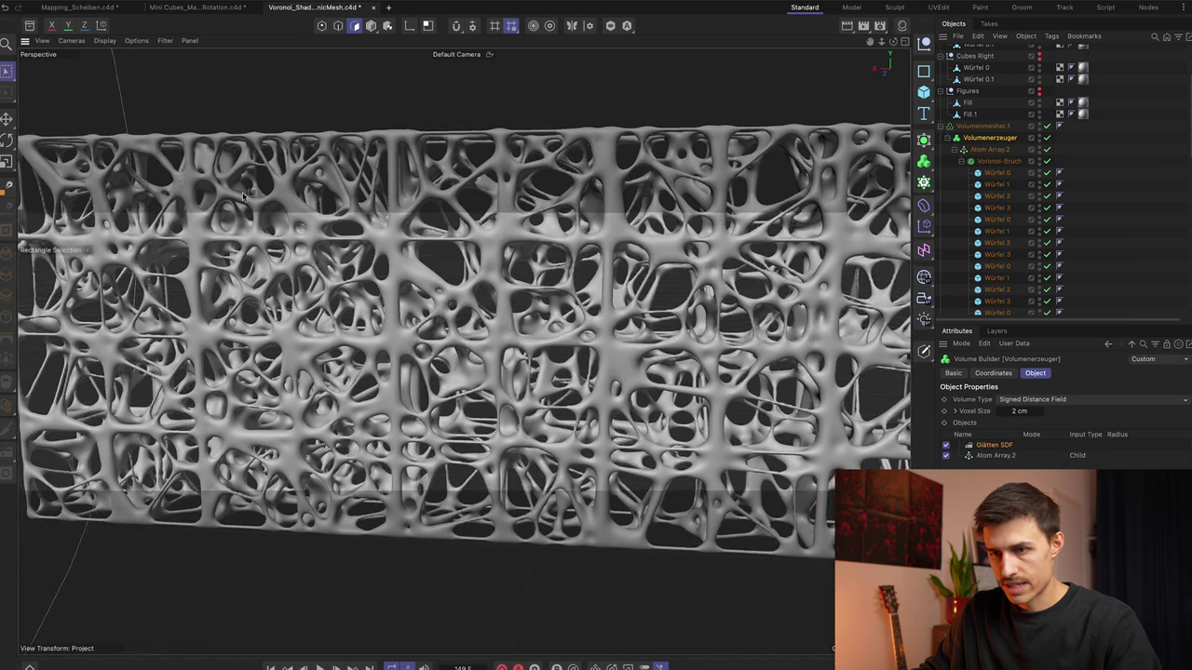
pyautogui.keyDown('alt'); pyautogui.moveTo(677, 289); pyautogui.dragTo(913, 132); pyautogui.keyUp('alt')
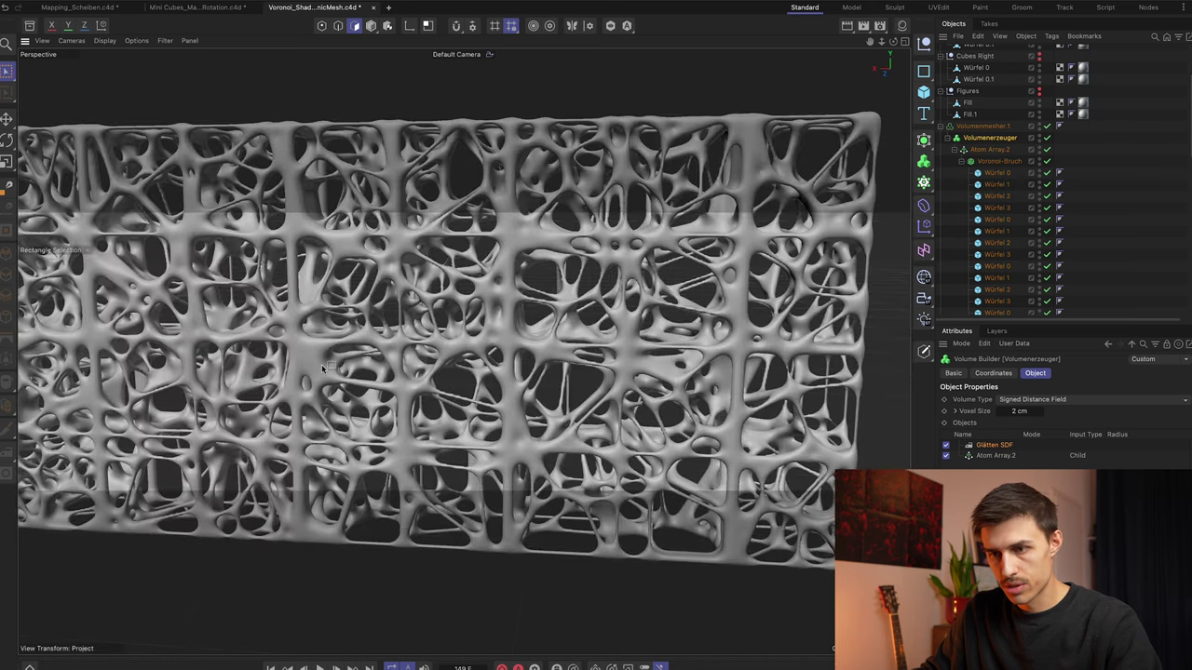
pyautogui.scroll(-4, 385, 380)
pyautogui.keyDown('alt'); pyautogui.moveTo(384, 380); pyautogui.dragTo(611, 366); pyautogui.keyUp('alt')
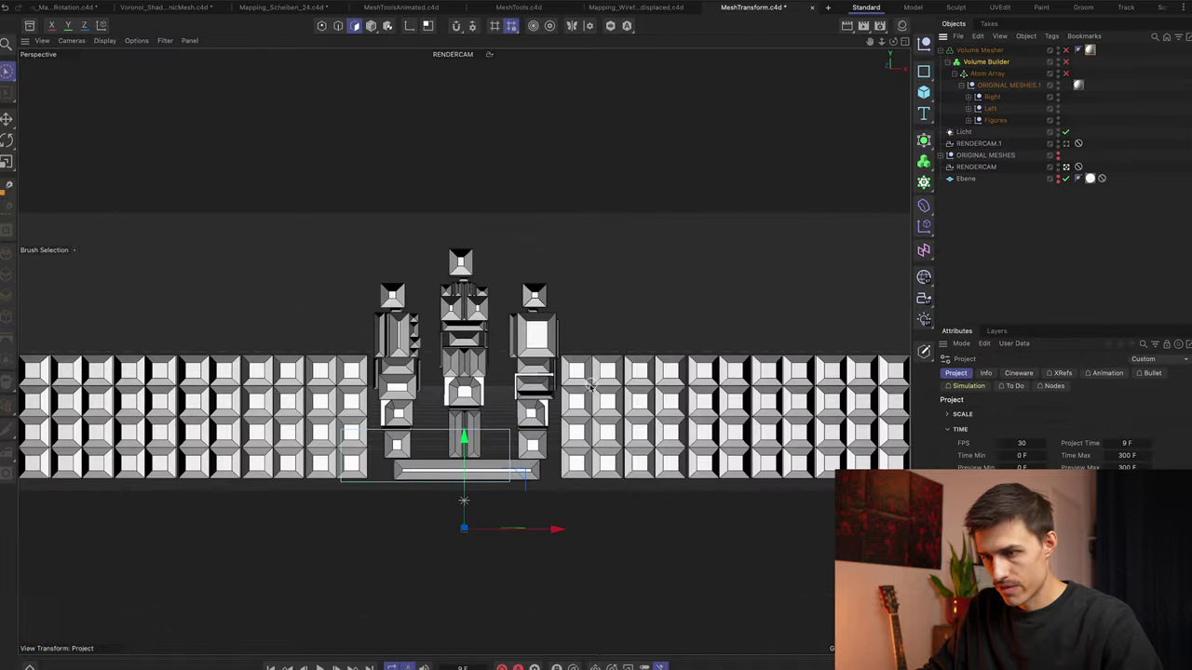
# Step: In MeshTransform.c4d, leave the RENDERCAM view to examine the bevelled figures and wall blocks at an angle, then return to RENDERCAM
pyautogui.click(1066, 168)
pyautogui.scroll(-5, 809, 367)
pyautogui.keyDown('alt'); pyautogui.moveTo(809, 367); pyautogui.dragTo(689, 335, button='middle'); pyautogui.keyUp('alt')
pyautogui.keyDown('alt'); pyautogui.moveTo(689, 335); pyautogui.dragTo(494, 336); pyautogui.keyUp('alt')
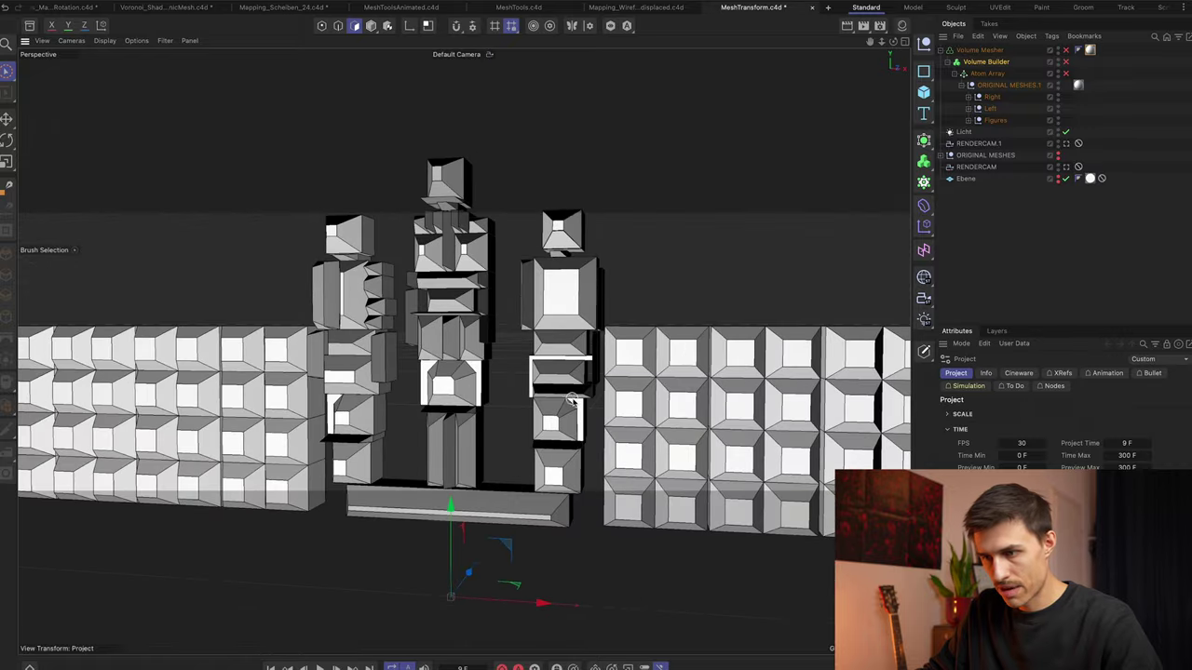
pyautogui.scroll(5, 636, 401)
pyautogui.keyDown('alt'); pyautogui.moveTo(627, 391); pyautogui.dragTo(643, 409); pyautogui.keyUp('alt')
pyautogui.scroll(-2, 642, 409)
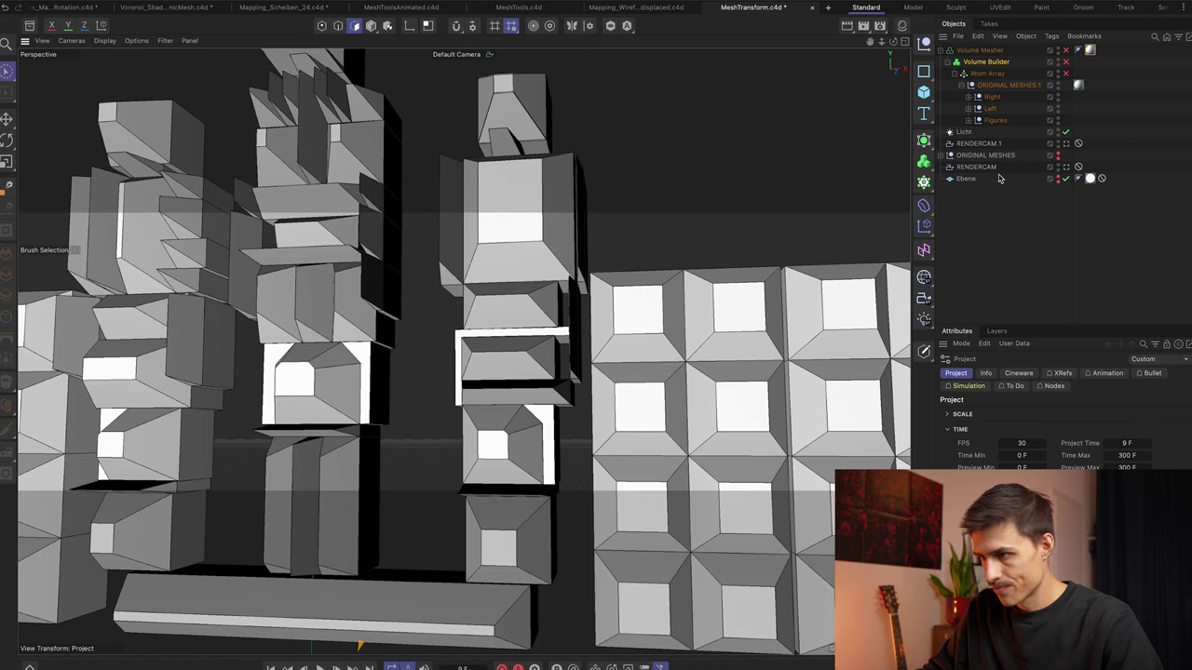
pyautogui.click(1065, 168)
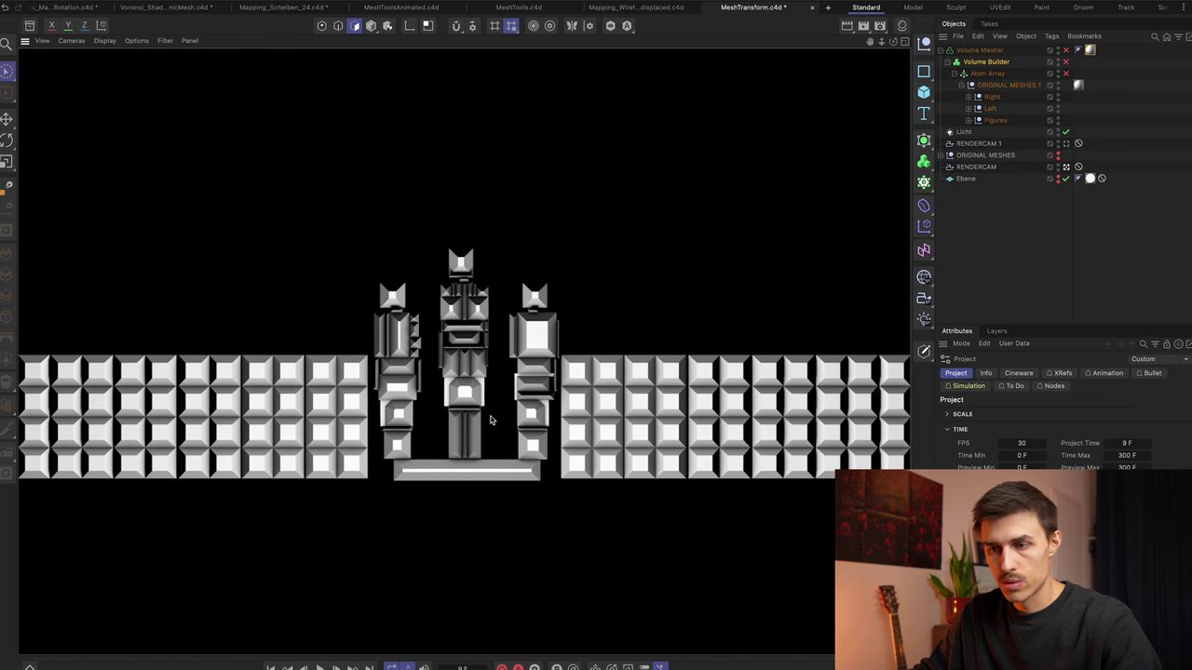
# Step: Compare renders of the stage meshes with only Atom Array enabled, with Volume Builder and Volume Mesher added, and with all three disabled
pyautogui.click(1064, 72)
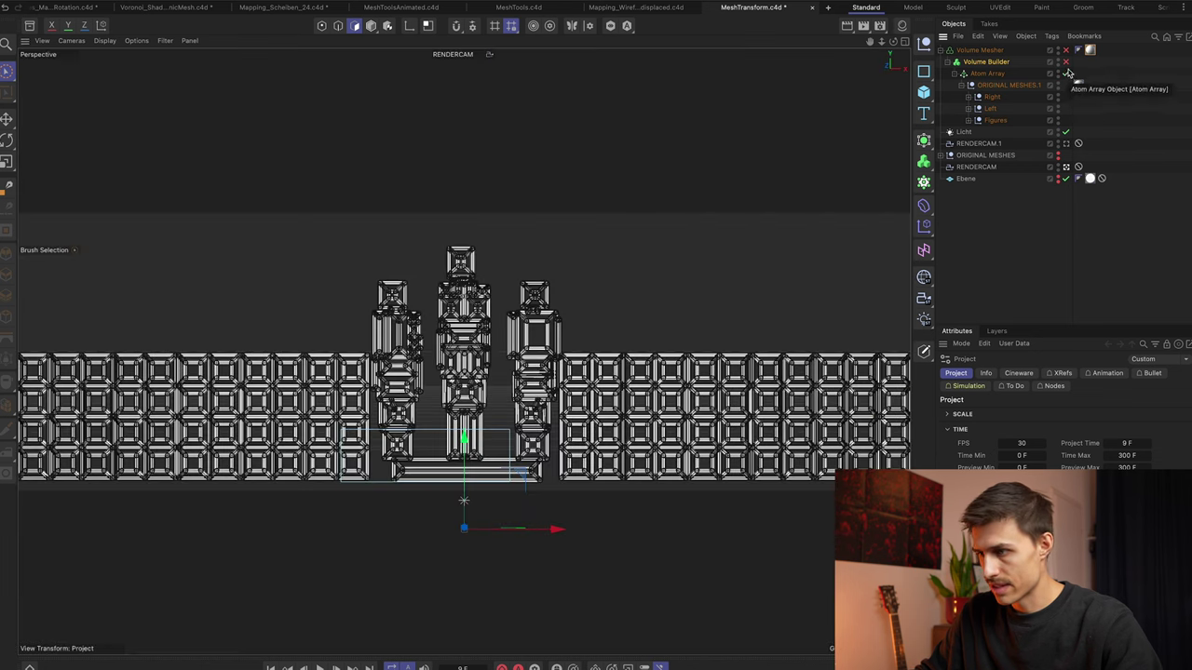
pyautogui.hotkey('ctrl', 'r')
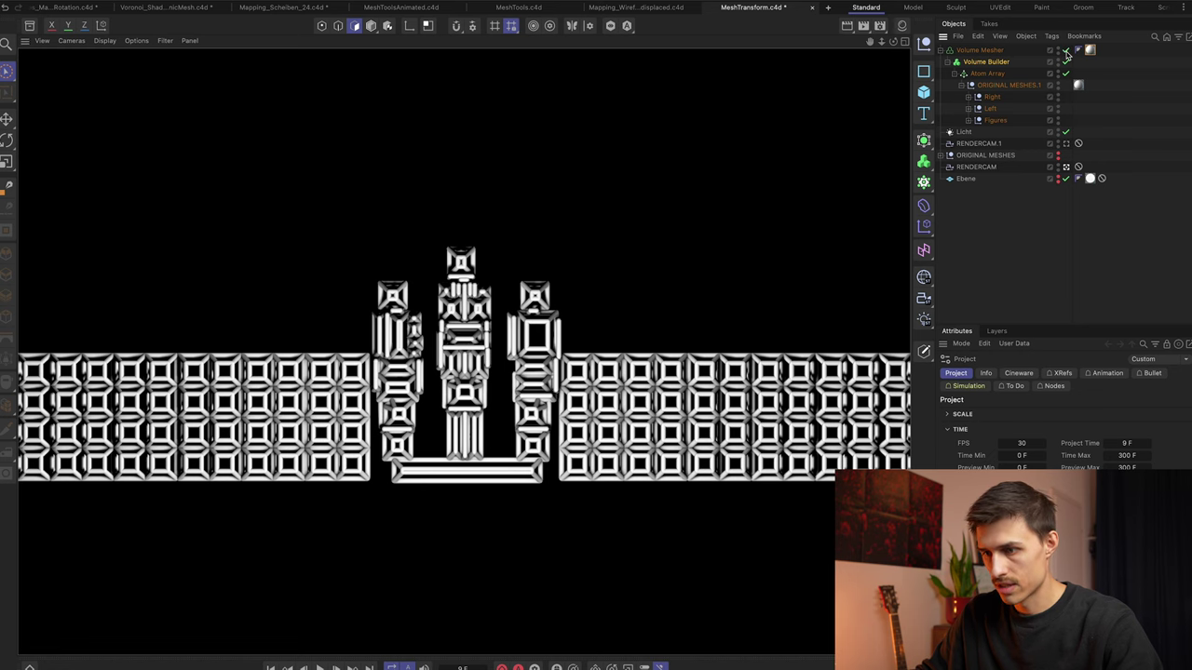
pyautogui.press('a')
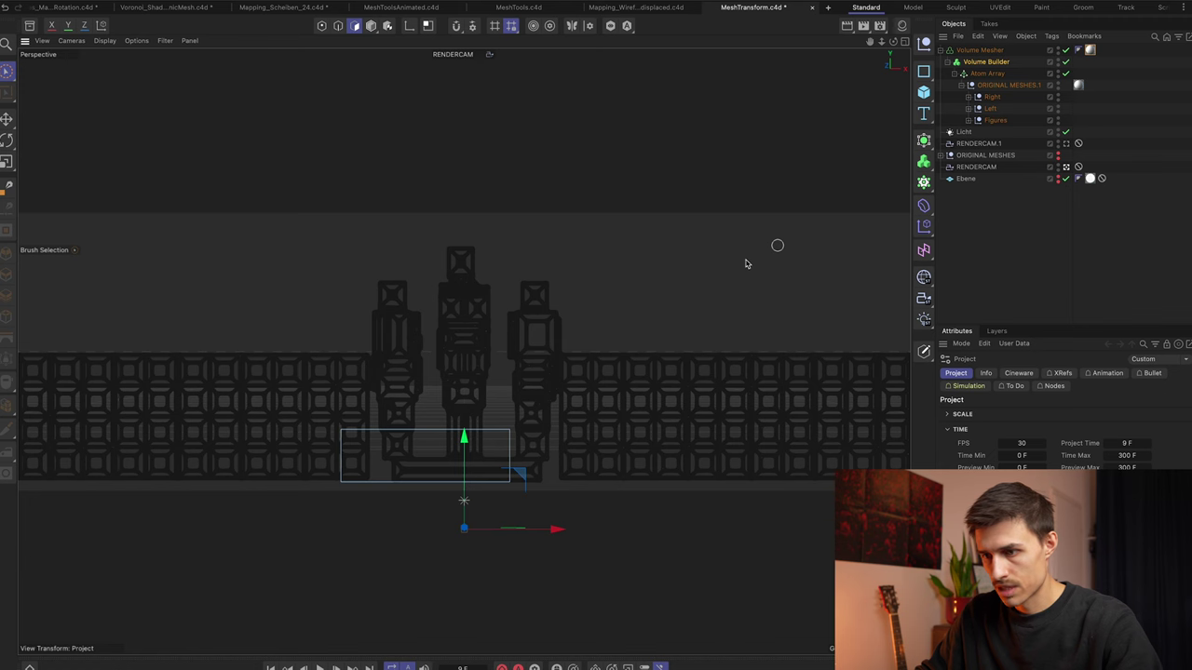
pyautogui.hotkey('ctrl', 'r')
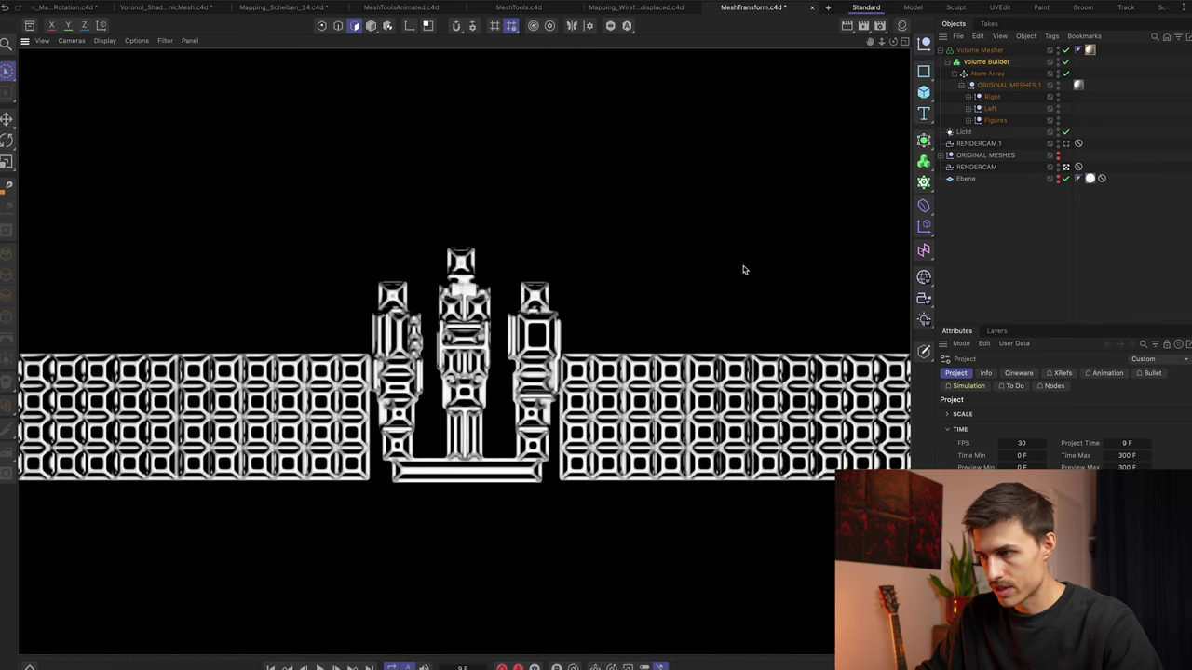
pyautogui.click(1066, 75)
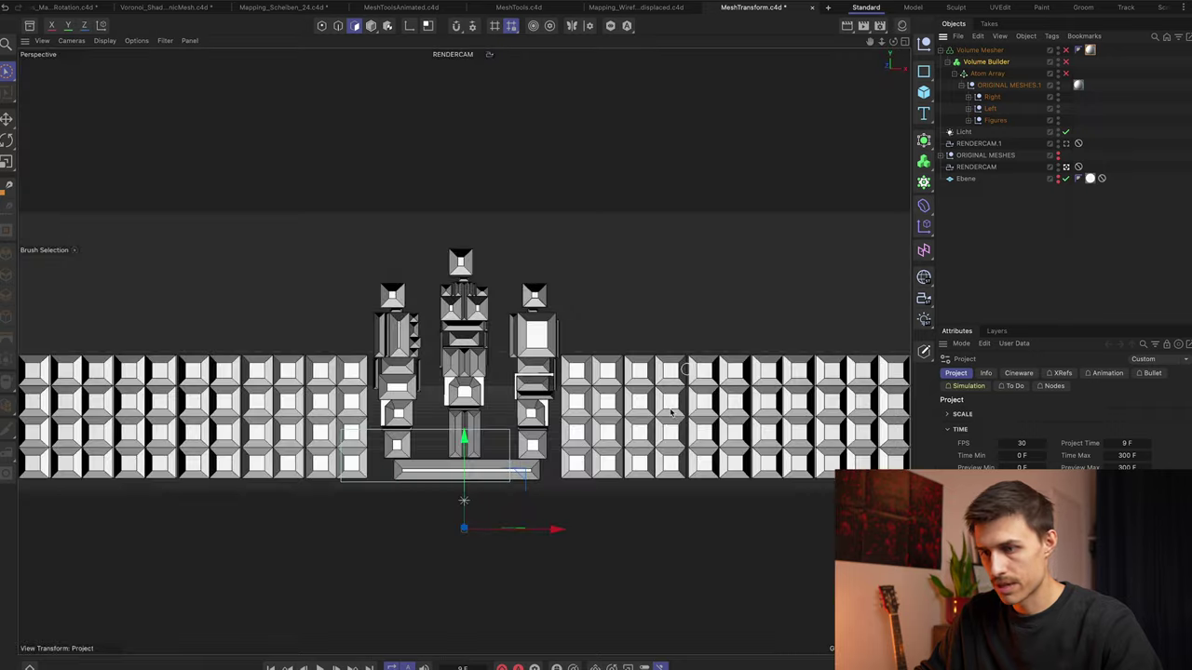
pyautogui.hotkey('ctrl', 'r')
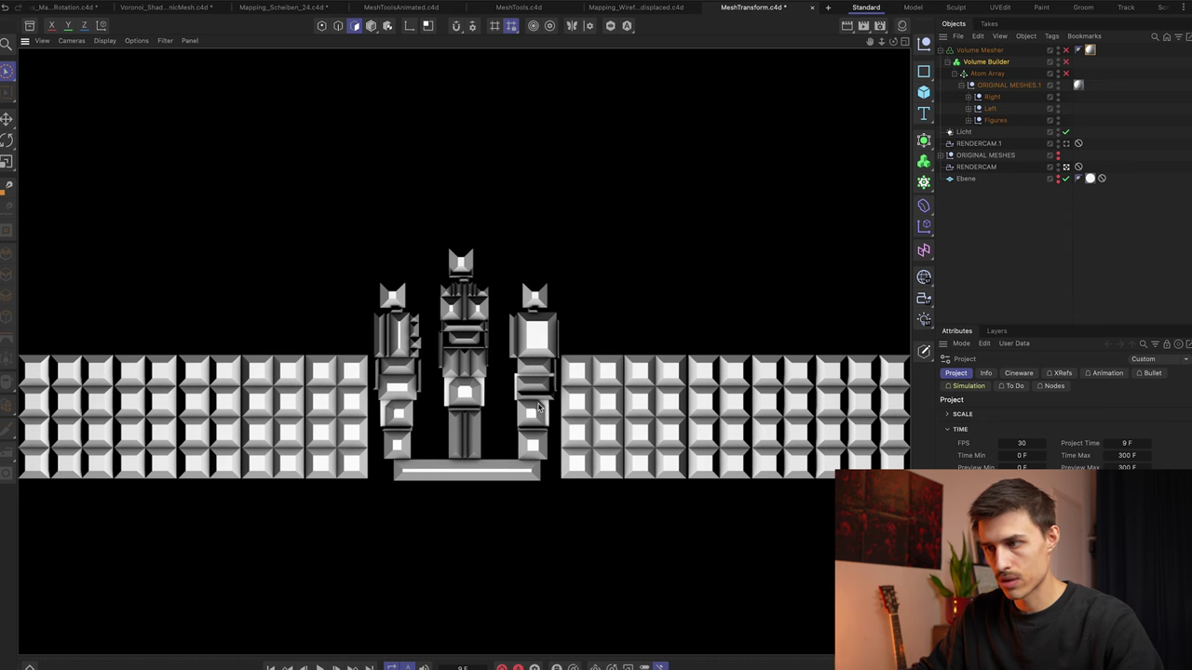
# Step: Switch to Resolume's input selection and inspect the slice outlines around the three figures
pyautogui.press('super+Tab')
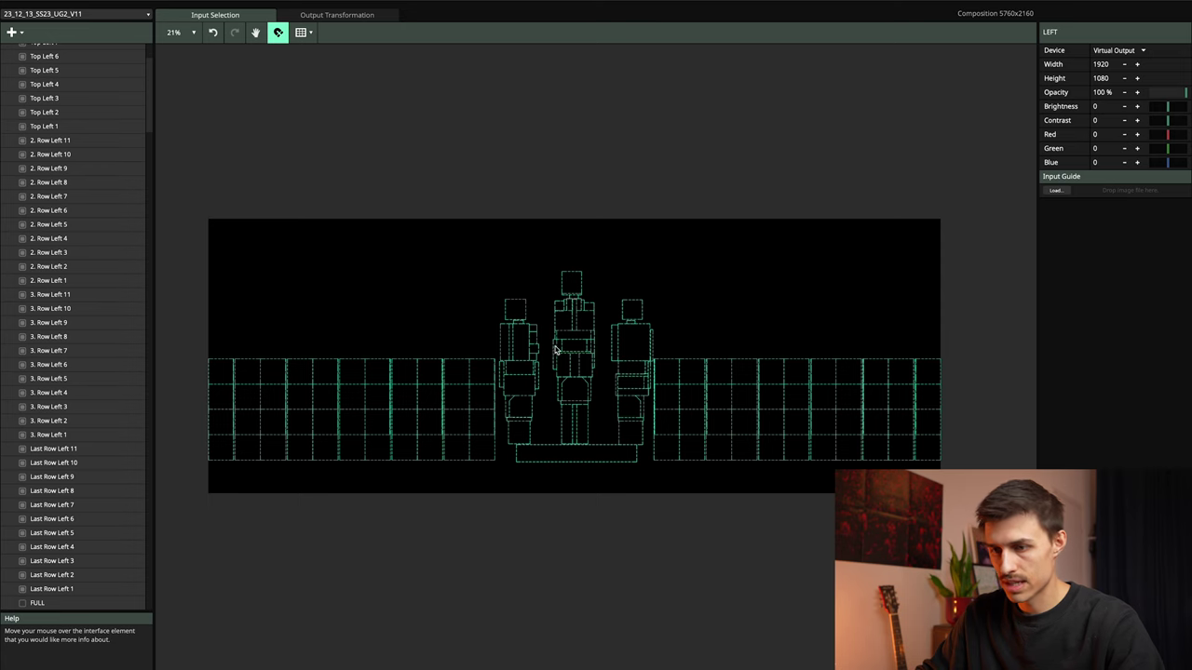
pyautogui.scroll(2, 547, 362)
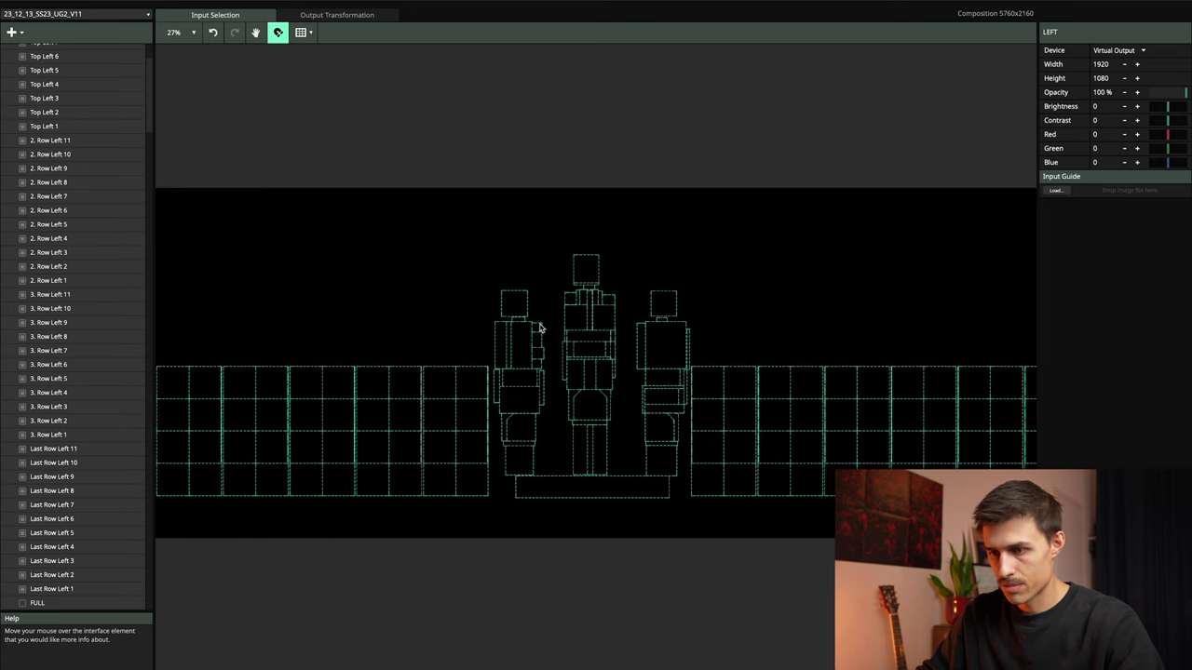
pyautogui.moveTo(332, 302); pyautogui.dragTo(465, 309, button='middle')
pyautogui.scroll(2, 106, 304)
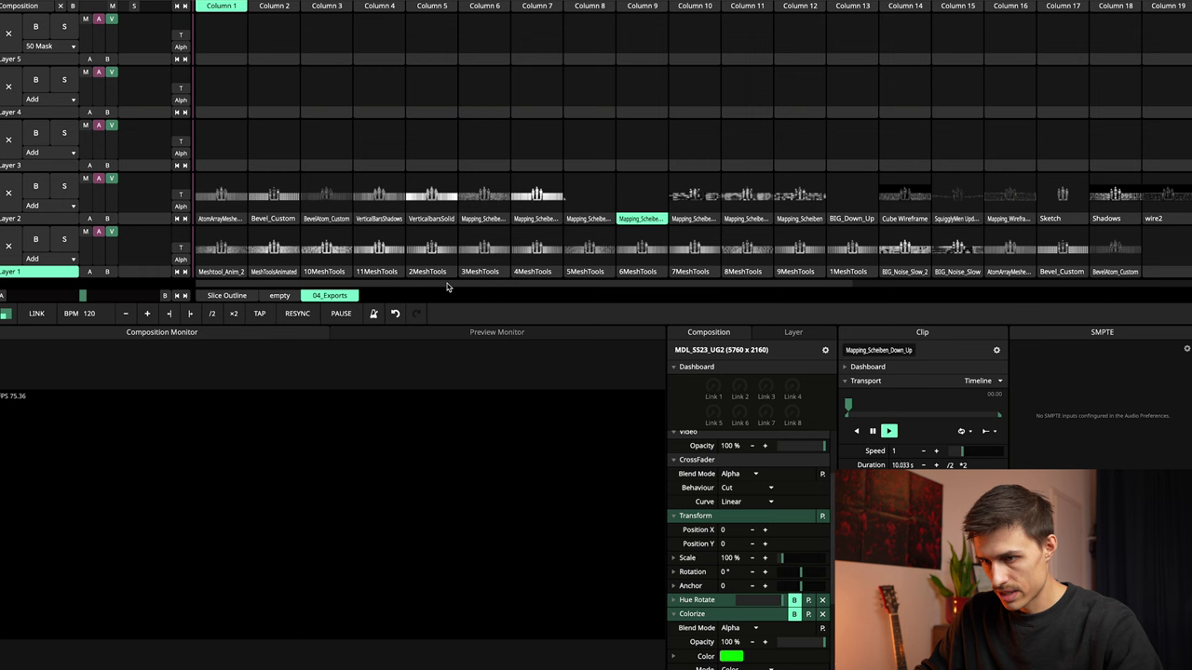
# Step: Preview the numbered MeshTools clips on Layer 1 of the 04_Exports deck one after another, finishing with 1MeshTools
pyautogui.click(430, 250)
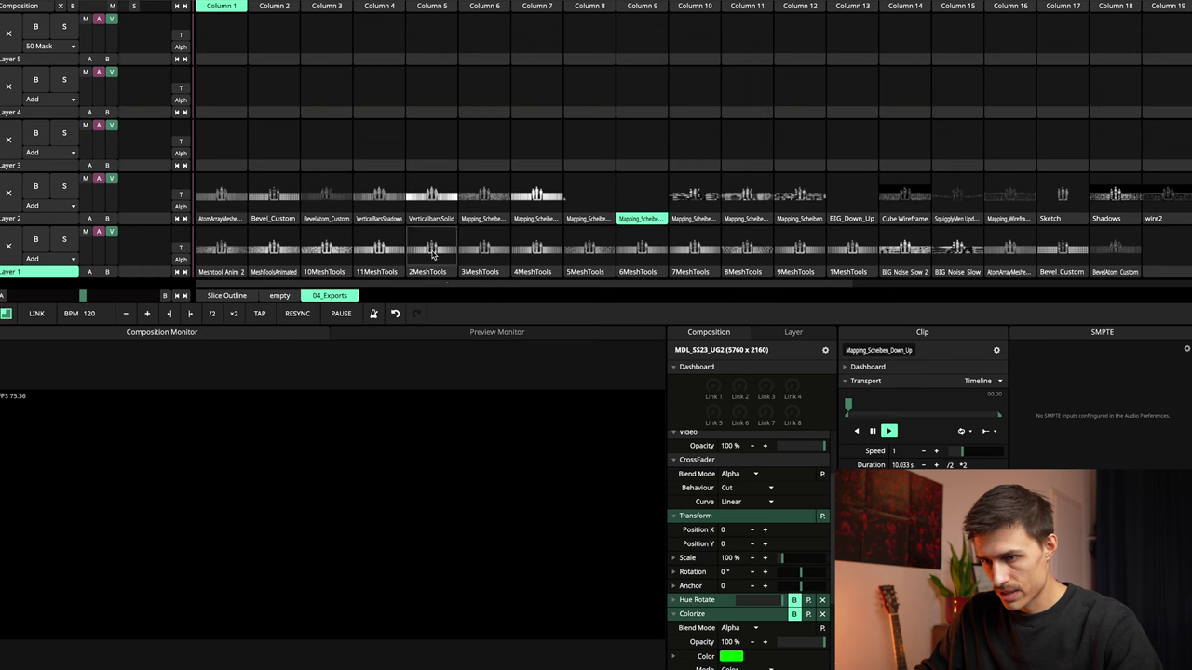
pyautogui.click(325, 248)
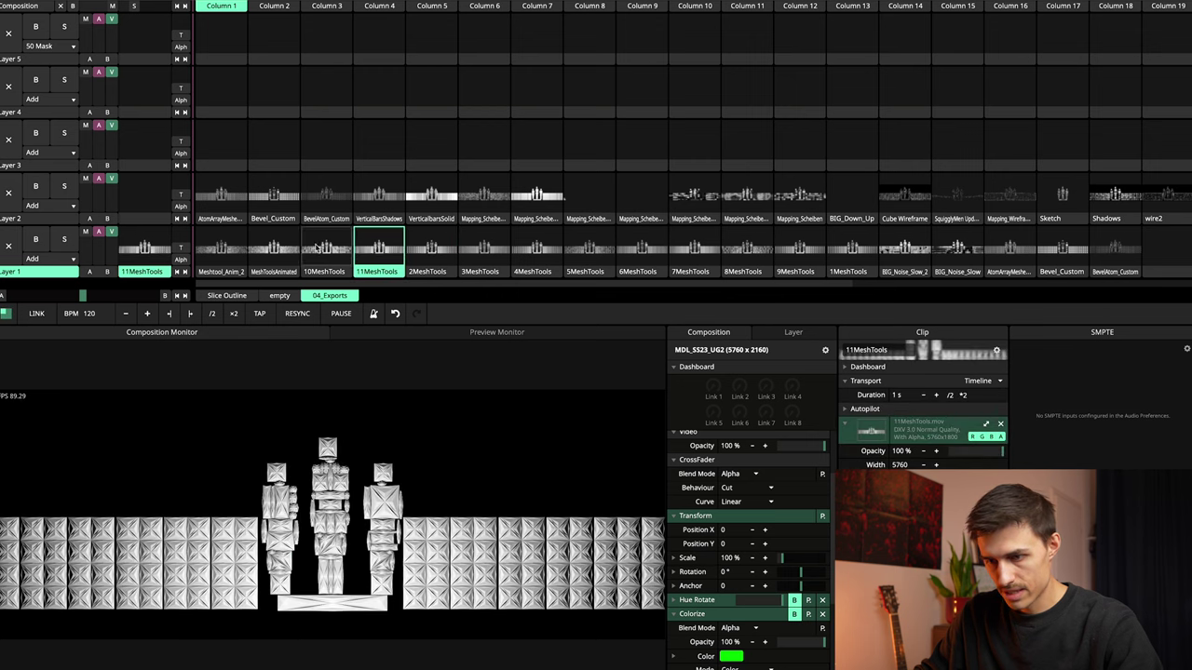
pyautogui.click(479, 259)
pyautogui.click(537, 250)
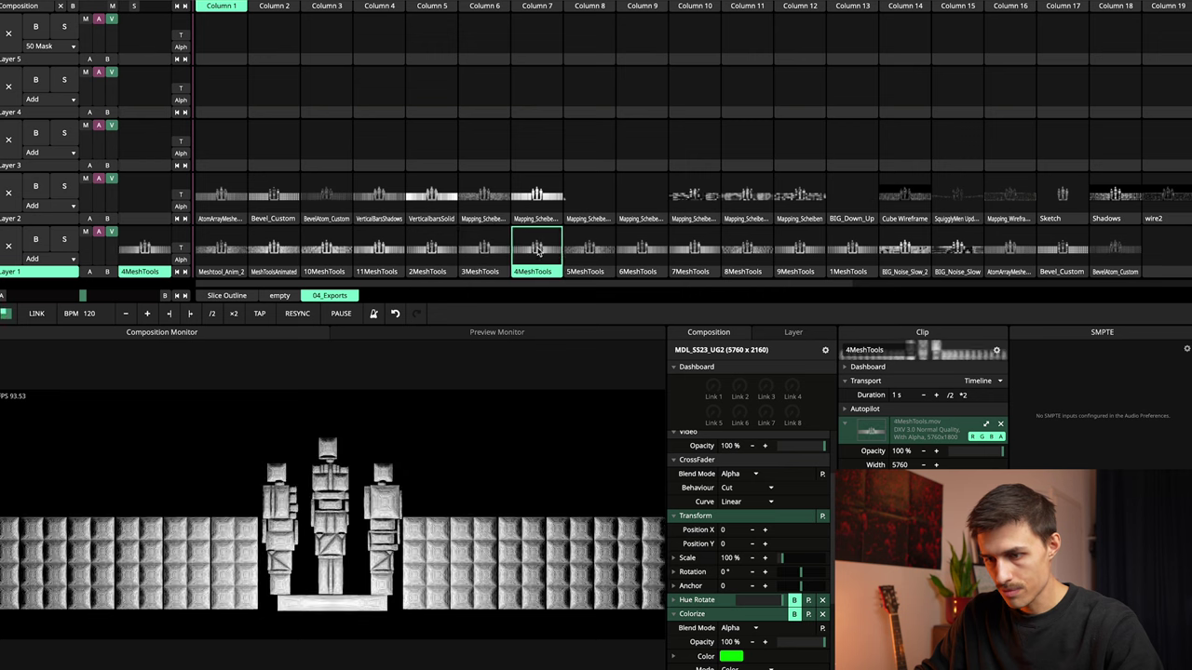
pyautogui.click(585, 248)
pyautogui.click(637, 249)
pyautogui.click(691, 249)
pyautogui.click(747, 250)
pyautogui.click(788, 252)
pyautogui.click(843, 252)
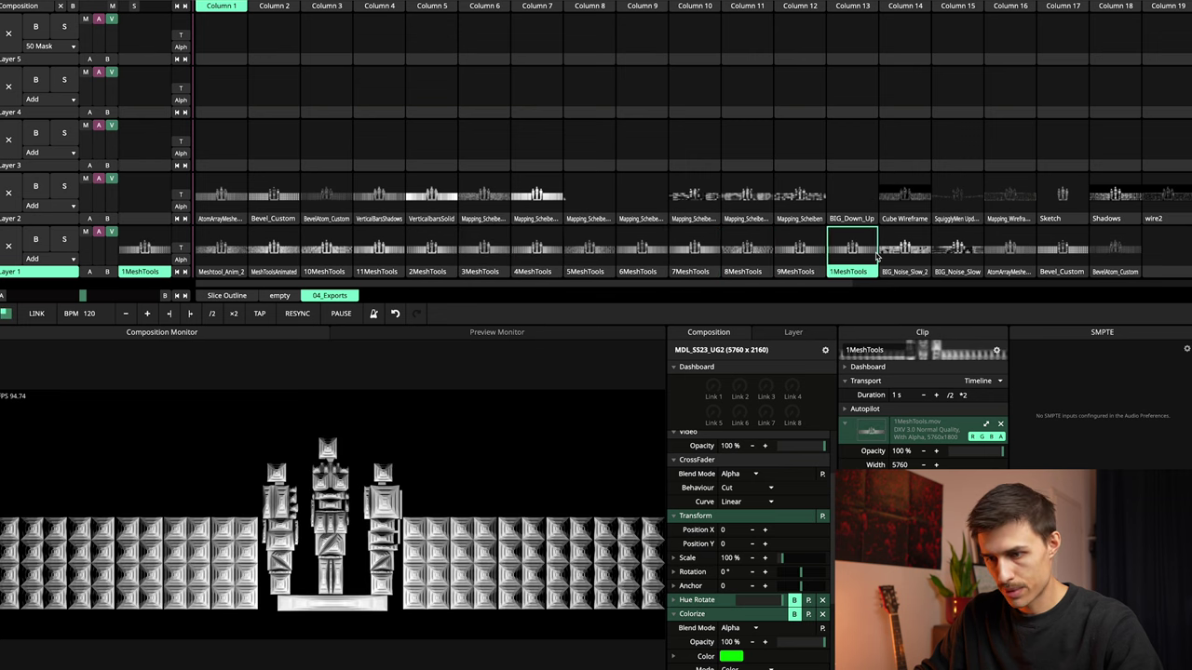
# Step: Preview the remaining Layer 1 clips: BIG_Noise_Slow_2, BIG_Noise_Slow, AtomArrayMeshed_Custom, Bevel_Custom and BevelAtom_Custom
pyautogui.click(895, 251)
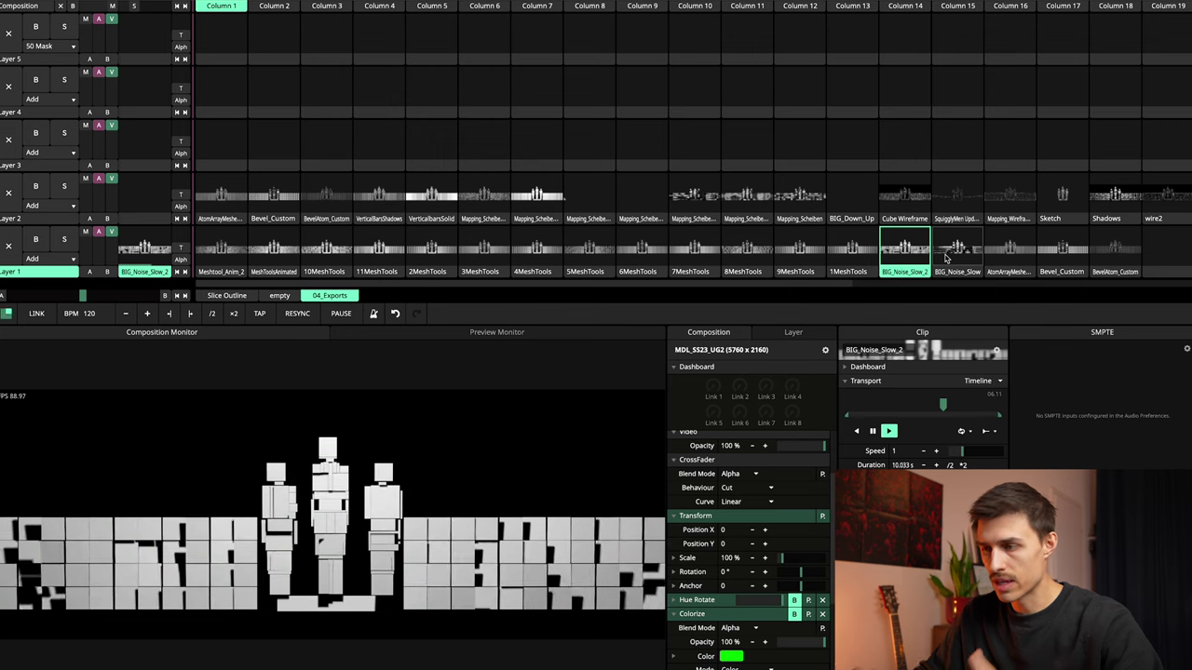
pyautogui.click(946, 252)
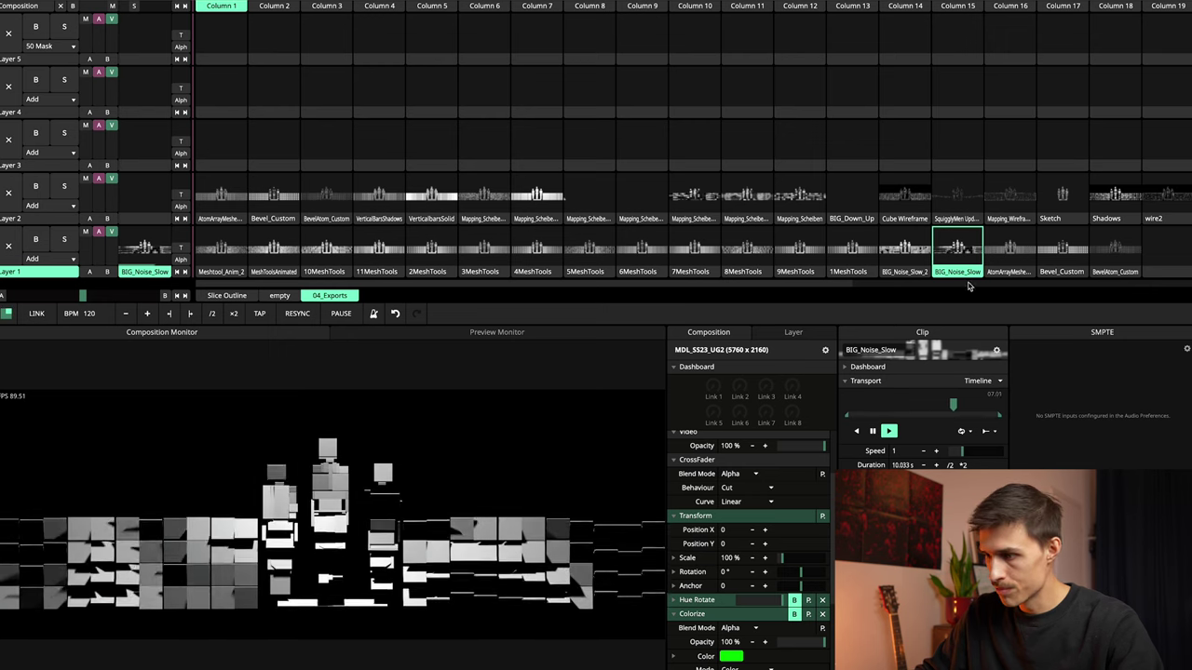
pyautogui.click(1011, 253)
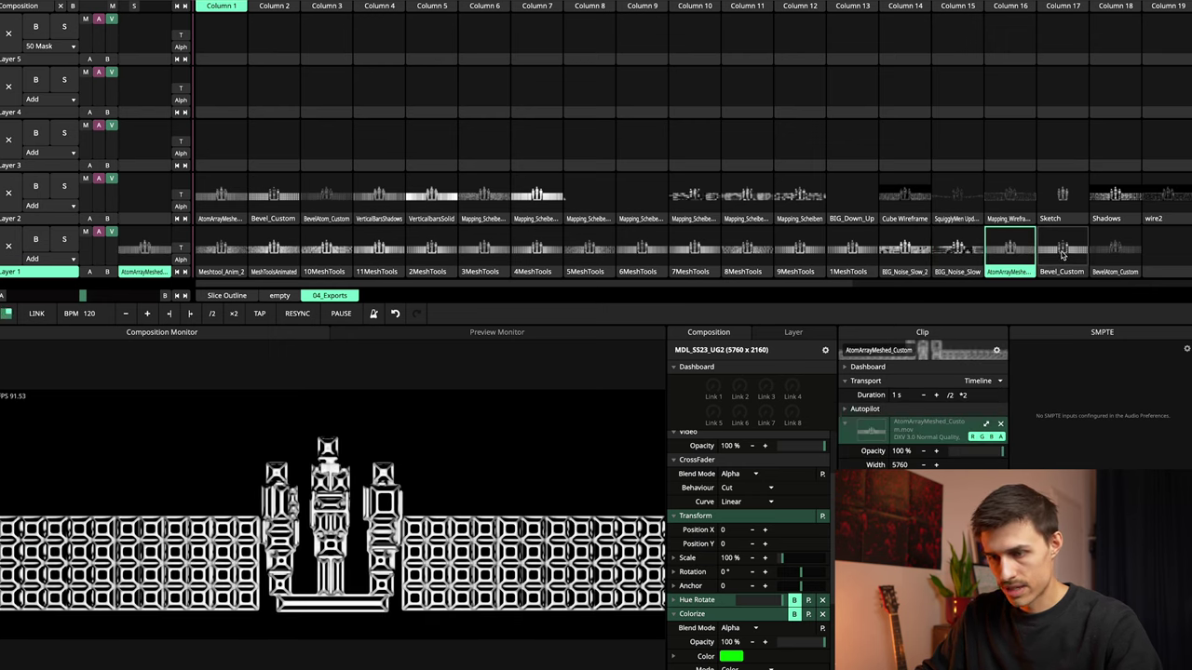
pyautogui.click(1061, 254)
pyautogui.click(1107, 254)
pyautogui.click(1063, 254)
pyautogui.click(1108, 253)
# Step: Preview the Layer 2 clips, including Sketch, VoronoiShadow, OrganicVoronoi, Shadows and the mapping wireframe
pyautogui.hscroll(5, 1080, 253)
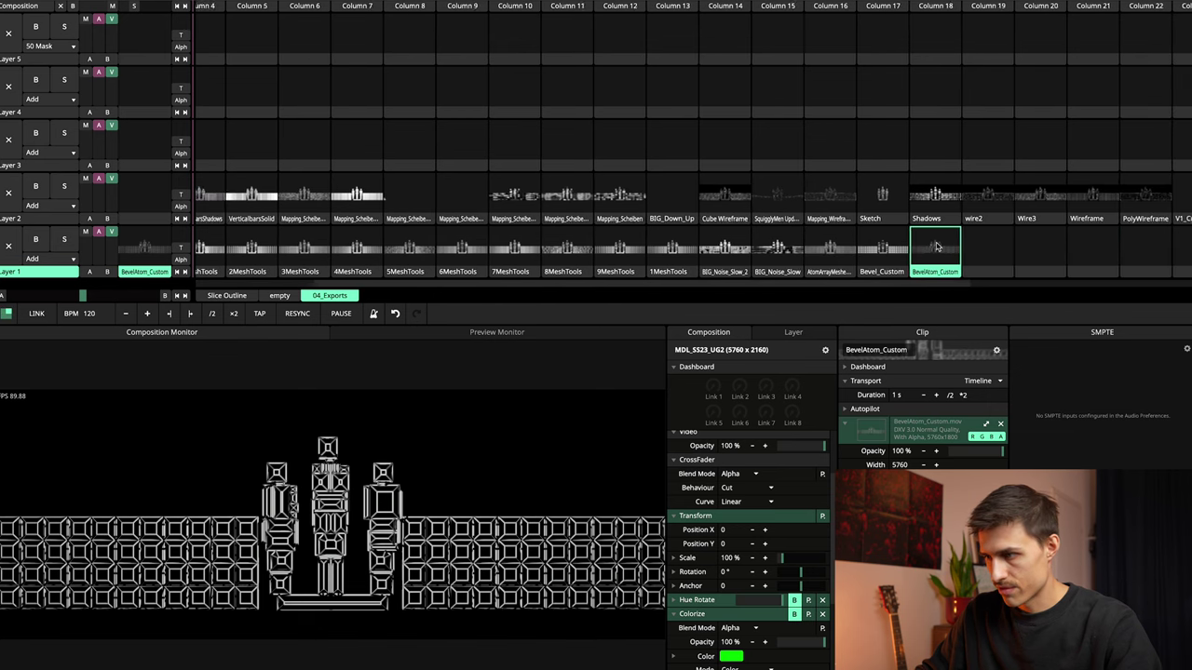
pyautogui.hscroll(1, 940, 247)
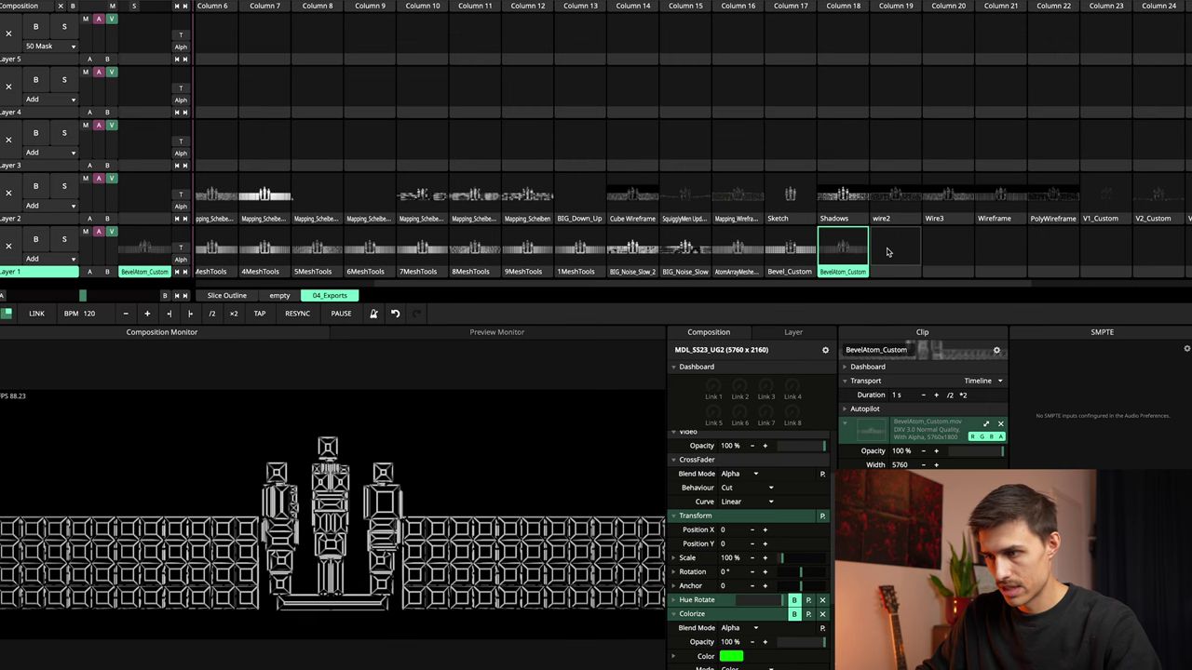
pyautogui.hscroll(3, 884, 252)
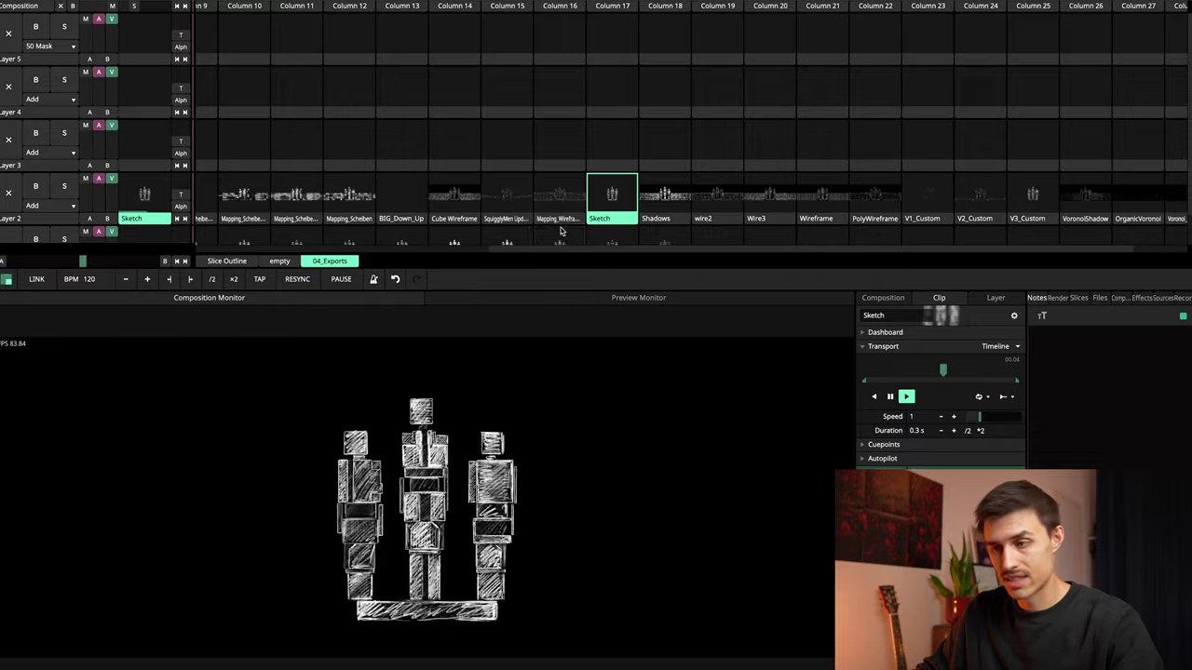
pyautogui.scroll(-1, 556, 201)
pyautogui.hscroll(2, 556, 201)
pyautogui.click(1002, 166)
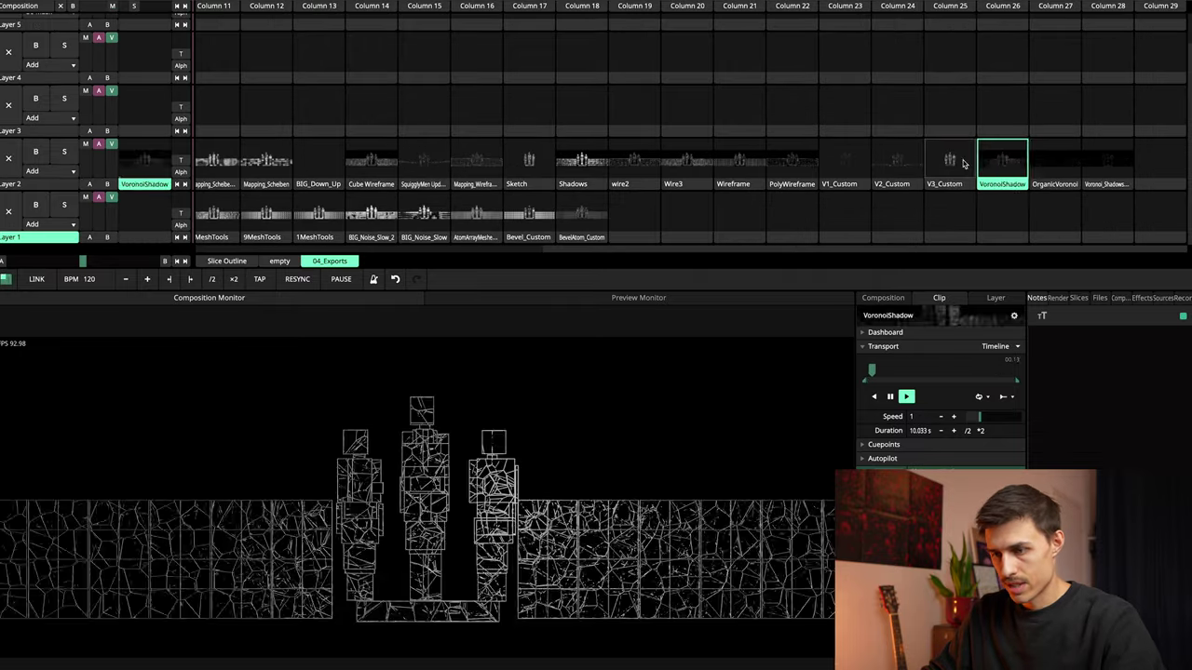
pyautogui.click(1056, 163)
pyautogui.click(1099, 163)
pyautogui.click(1042, 164)
pyautogui.click(589, 165)
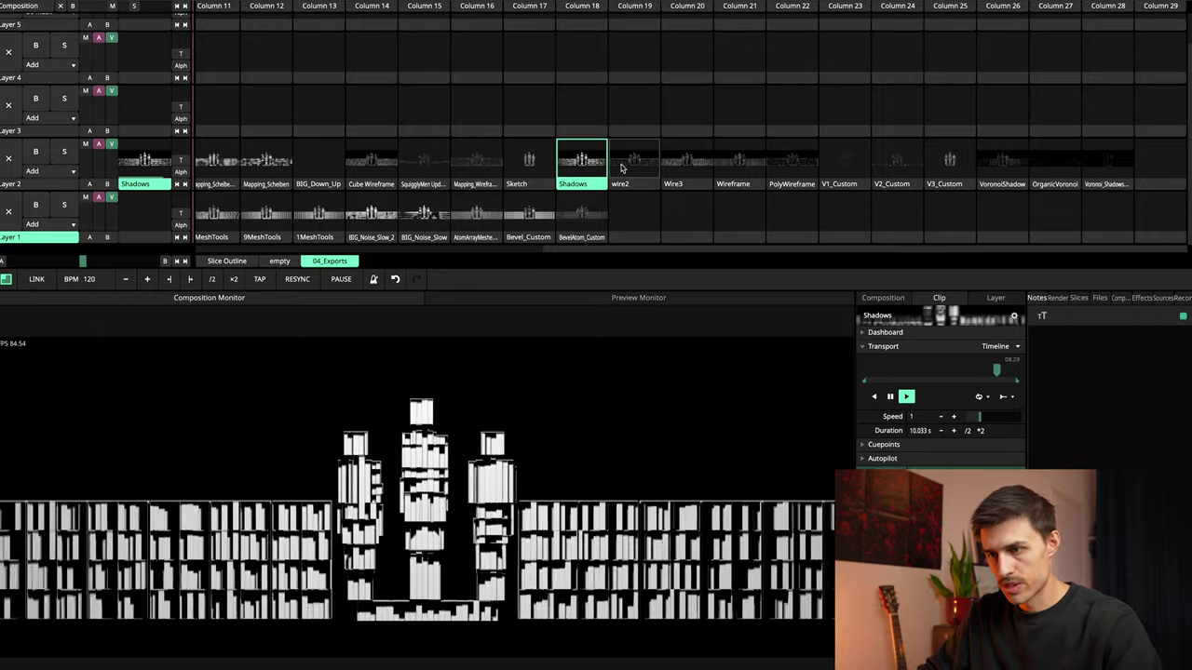
pyautogui.click(486, 173)
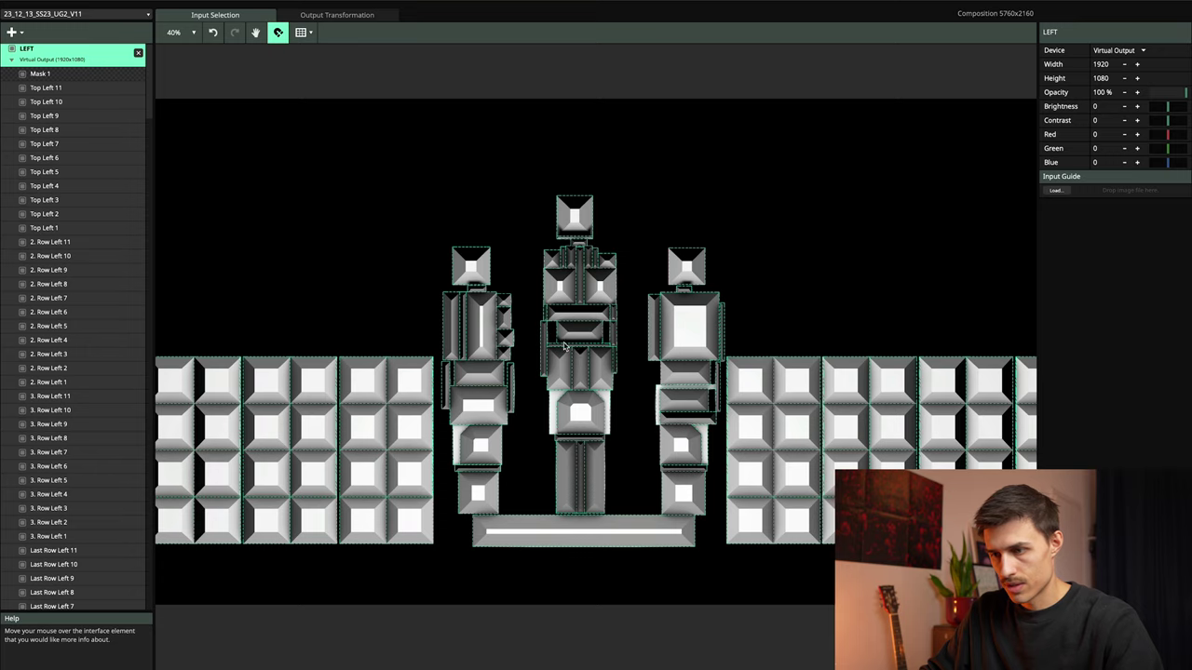
# Step: Return to the input selection and examine how the bevelled render lines up with the slice outlines
pyautogui.scroll(-4, 568, 349)
pyautogui.scroll(5, 587, 330)
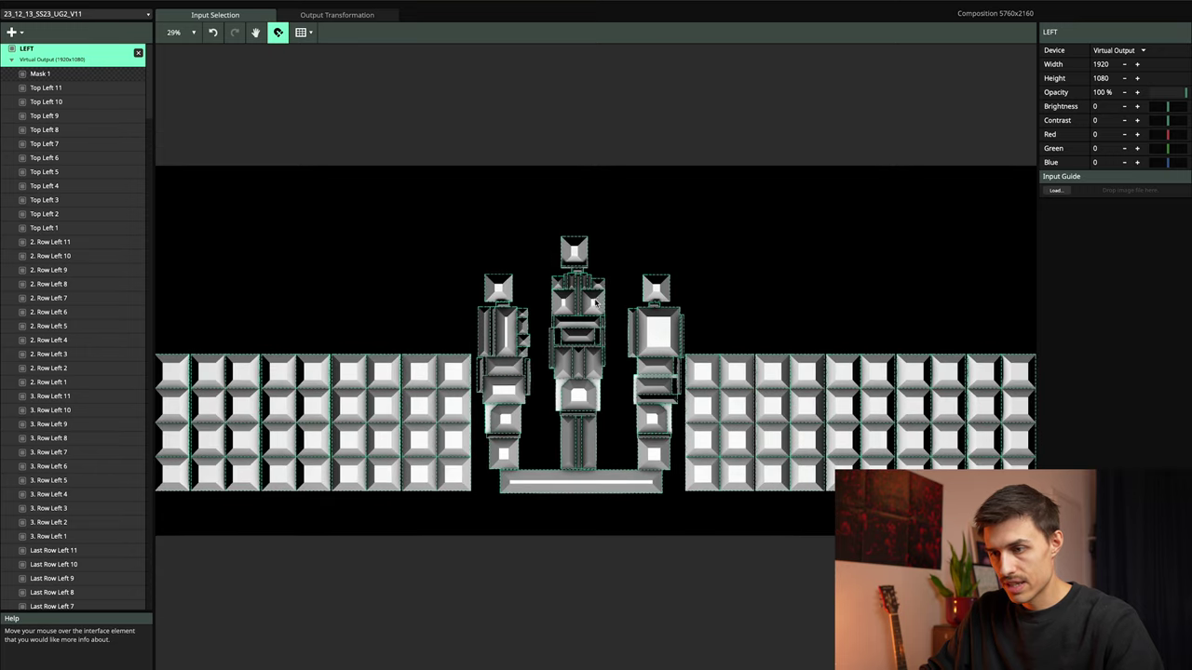
# Step: Inspect the bevelled figures against their slice outlines, and box-select the slices of the left wall grid
pyautogui.scroll(4, 581, 315)
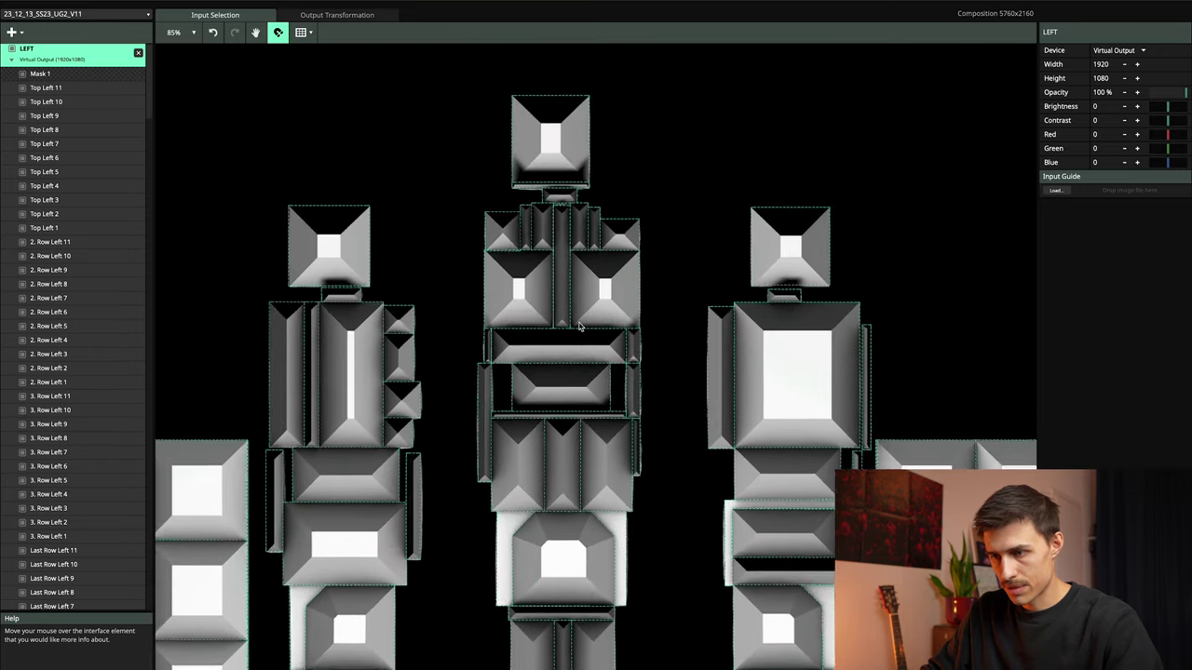
pyautogui.scroll(-6, 500, 256)
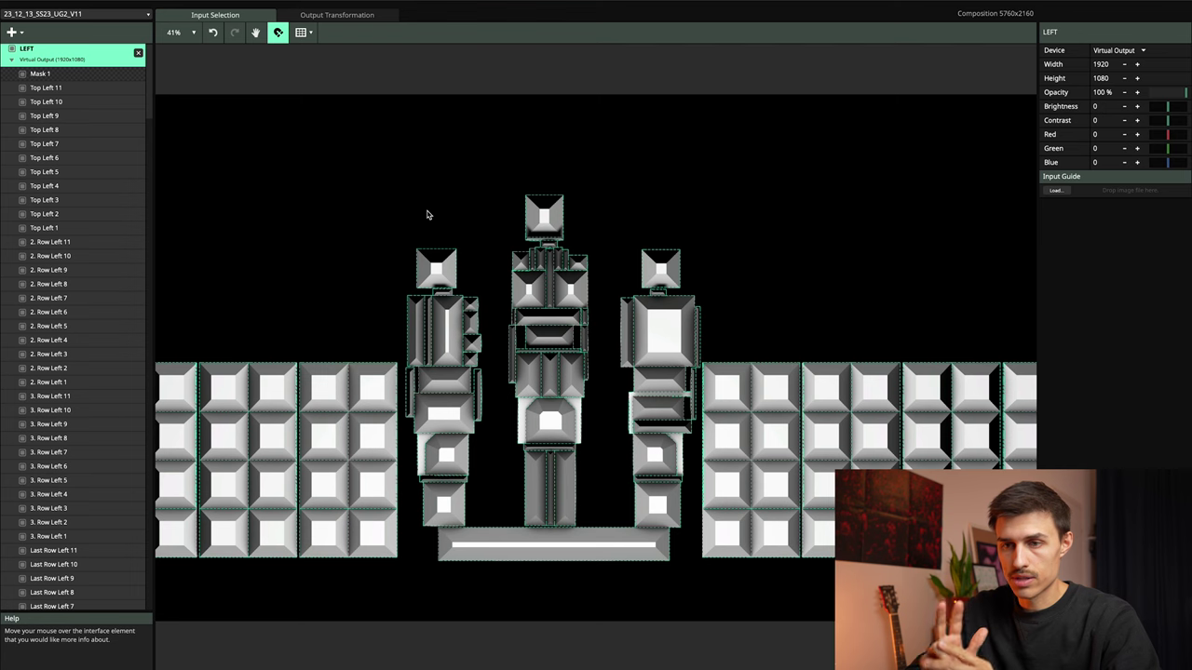
pyautogui.scroll(-1, 649, 397)
pyautogui.moveTo(376, 343); pyautogui.dragTo(562, 328, button='middle')
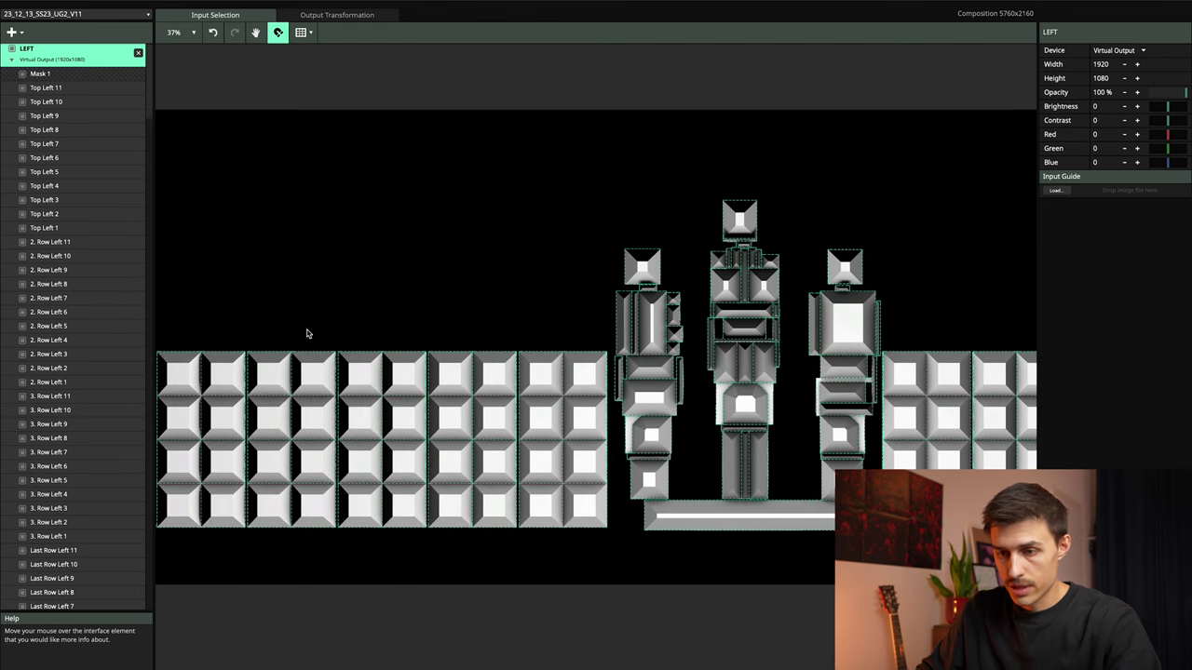
pyautogui.scroll(-4, 135, 342)
pyautogui.moveTo(170, 330); pyautogui.dragTo(609, 532)
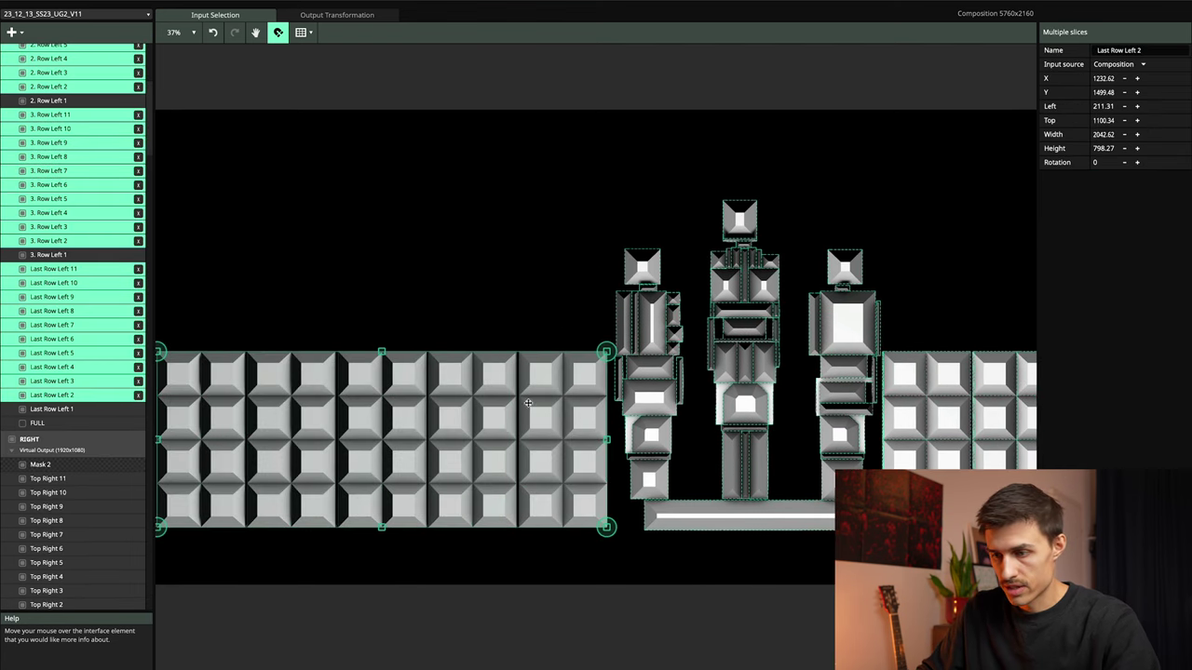
# Step: Box-select the slices of the three central figures, clear the selection, and inspect the rest of the composition
pyautogui.click(613, 225)
pyautogui.moveTo(622, 161); pyautogui.dragTo(845, 560)
pyautogui.moveTo(816, 577); pyautogui.dragTo(328, 525, button='middle')
pyautogui.click(651, 543)
pyautogui.scroll(4, 655, 431)
pyautogui.scroll(-6, 640, 420)
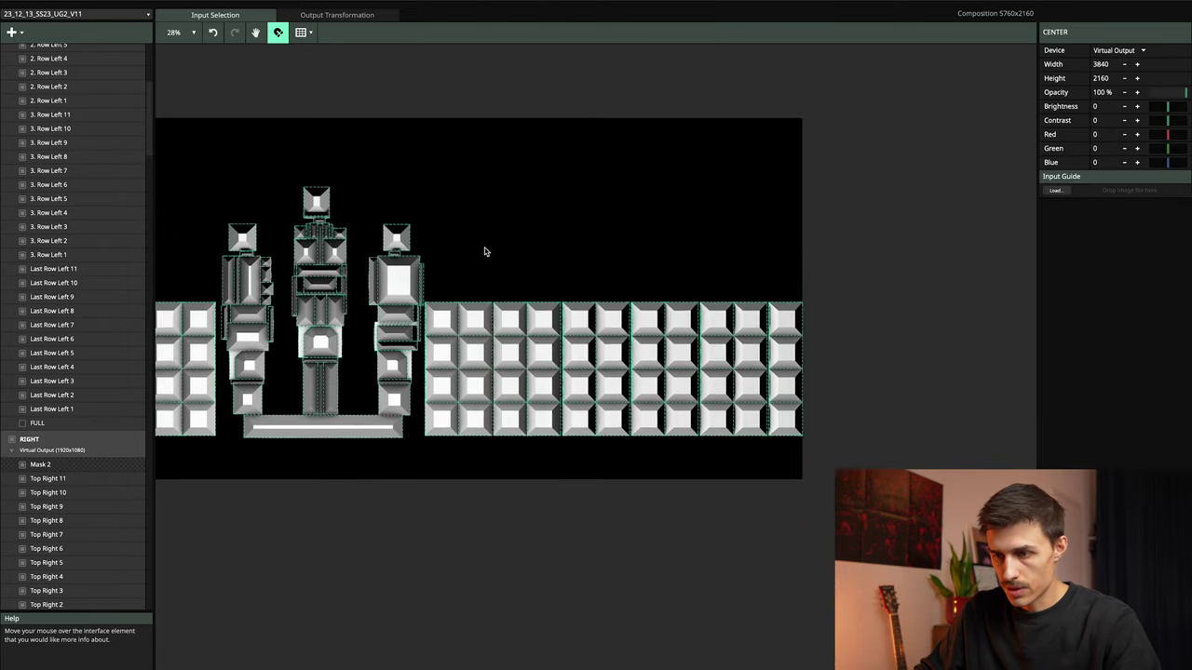
pyautogui.moveTo(484, 251); pyautogui.dragTo(741, 323)
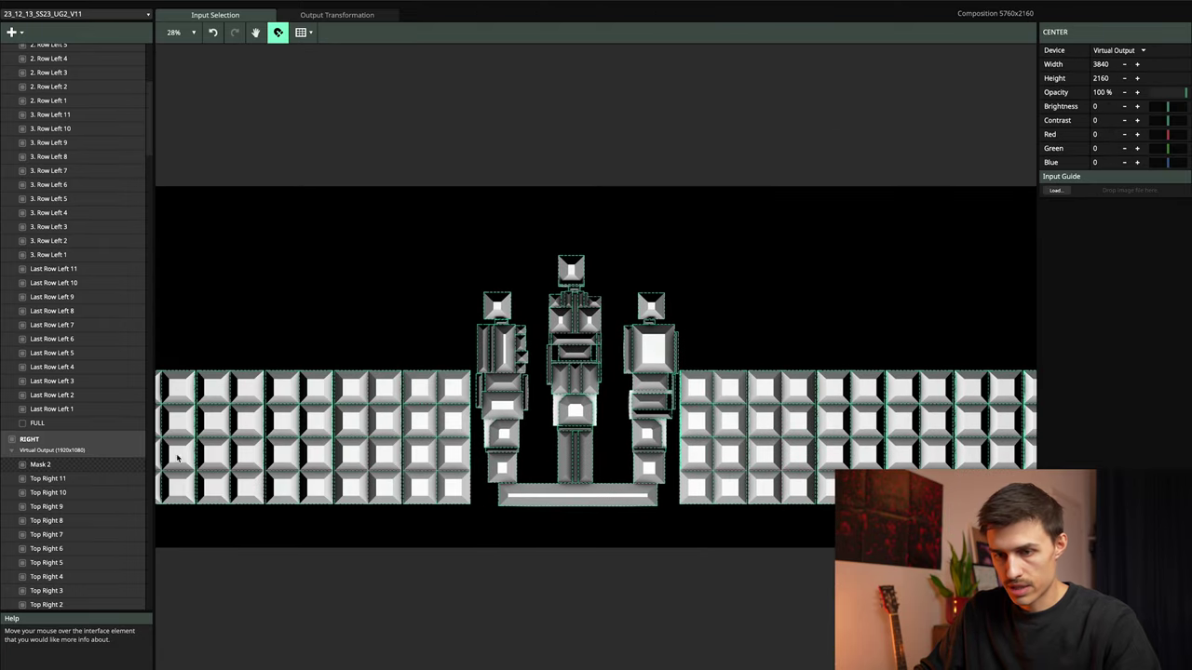
# Step: Check the LEFT screen's slices in the input selection by selecting the screen, Top Left 11 and the FULL slice
pyautogui.scroll(10, 83, 199)
pyautogui.click(71, 60)
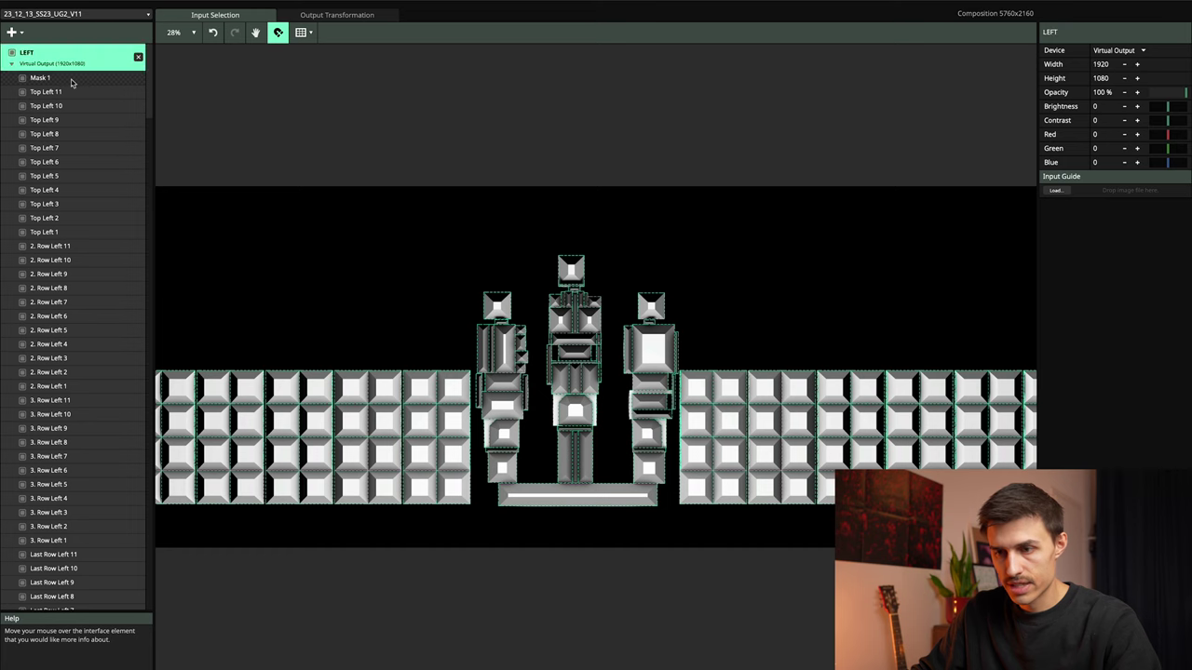
pyautogui.moveTo(229, 219); pyautogui.dragTo(317, 221, button='middle')
pyautogui.click(61, 96)
pyautogui.scroll(-7, 56, 177)
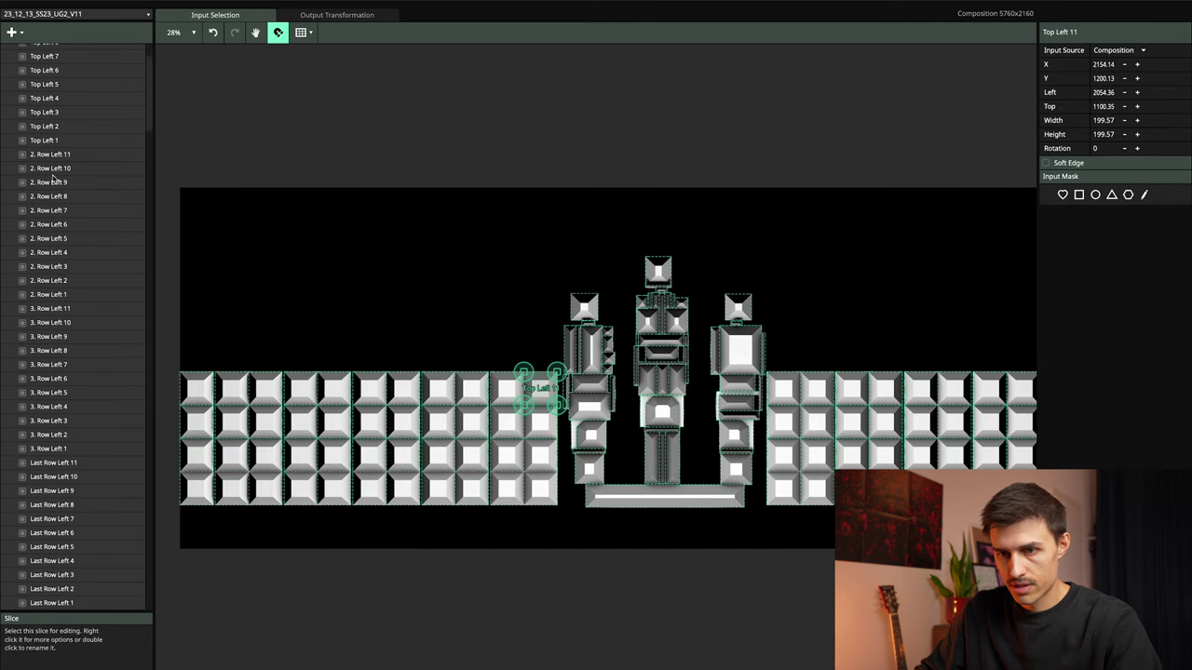
pyautogui.click(56, 391)
pyautogui.scroll(3, 56, 382)
pyautogui.scroll(5, 57, 381)
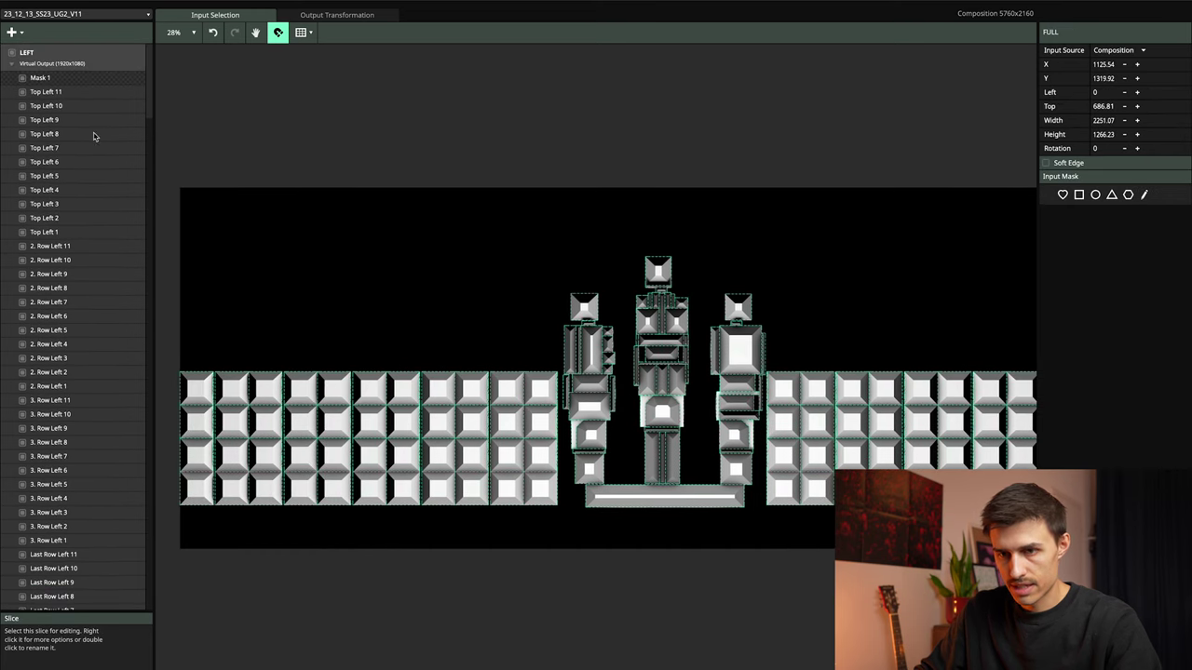
# Step: Show the output transformation of the LEFT screen, fold up its slice list, and show the RIGHT screen's output
pyautogui.click(66, 52)
pyautogui.click(331, 15)
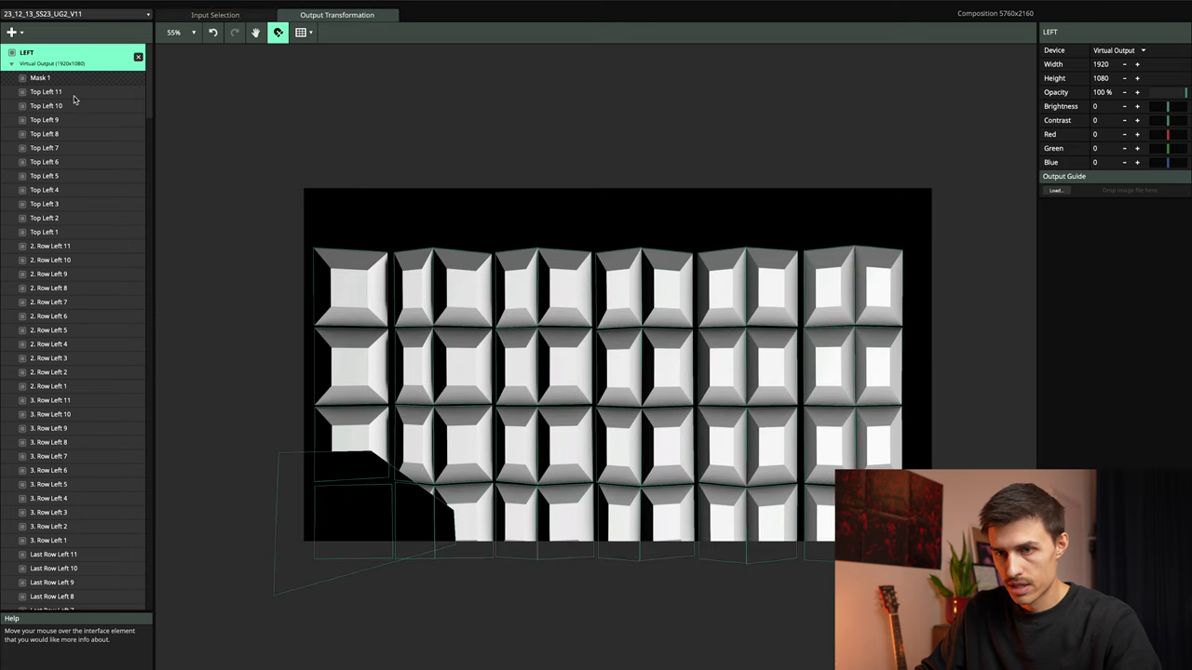
pyautogui.moveTo(655, 194); pyautogui.dragTo(569, 207)
pyautogui.scroll(-1, 569, 207)
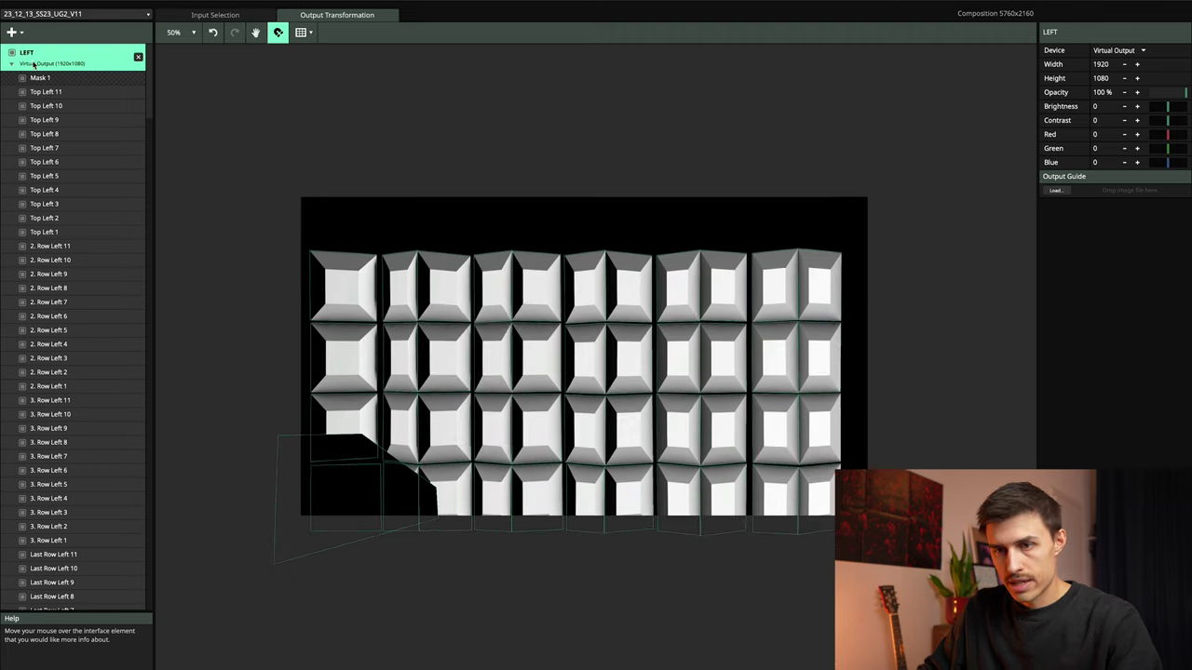
pyautogui.click(12, 64)
pyautogui.click(42, 91)
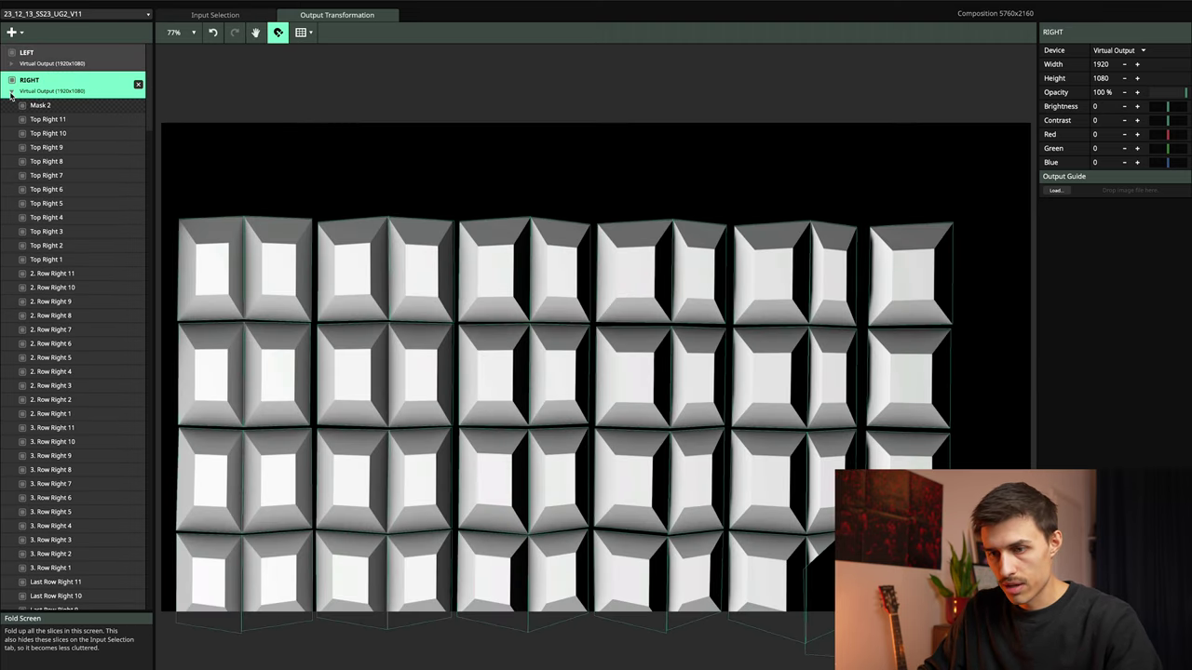
# Step: Try moving a corner point of slice Top Right 11 in point editing, undo the move, and select Top Right 9
pyautogui.click(84, 121)
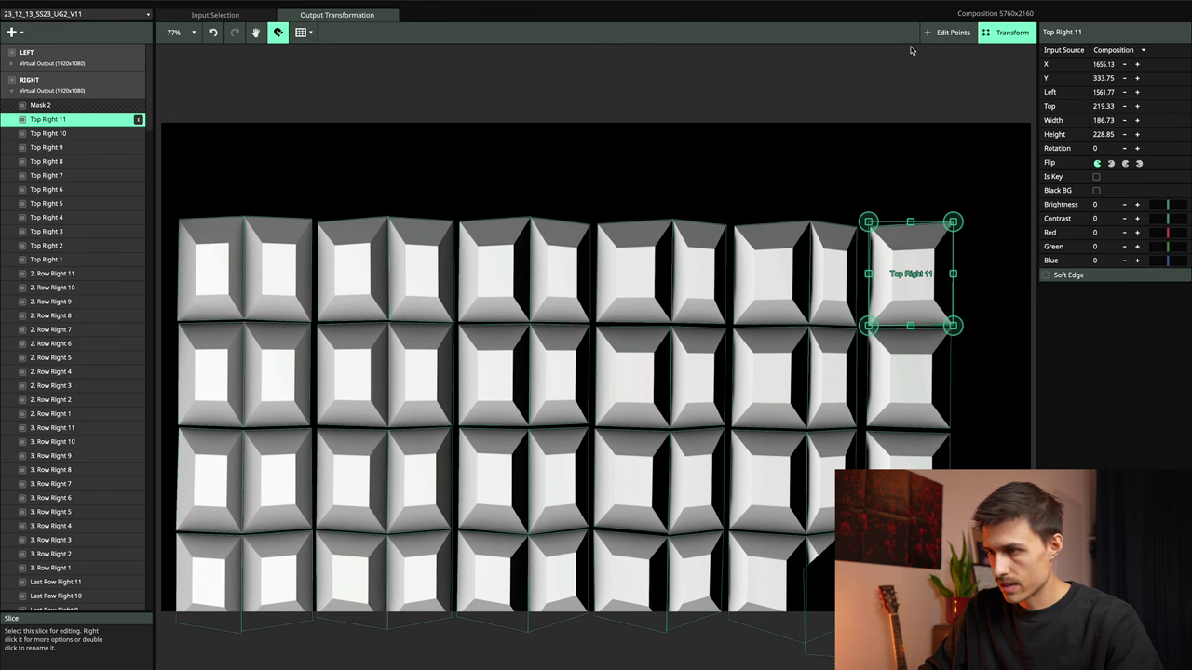
pyautogui.click(946, 32)
pyautogui.moveTo(871, 229)
pyautogui.mouseDown()
pyautogui.moveTo(854, 192)
pyautogui.moveTo(864, 251)
pyautogui.moveTo(866, 193)
pyautogui.moveTo(871, 234)
pyautogui.mouseUp()
pyautogui.hotkey('ctrl', 'z')
pyautogui.click(62, 149)
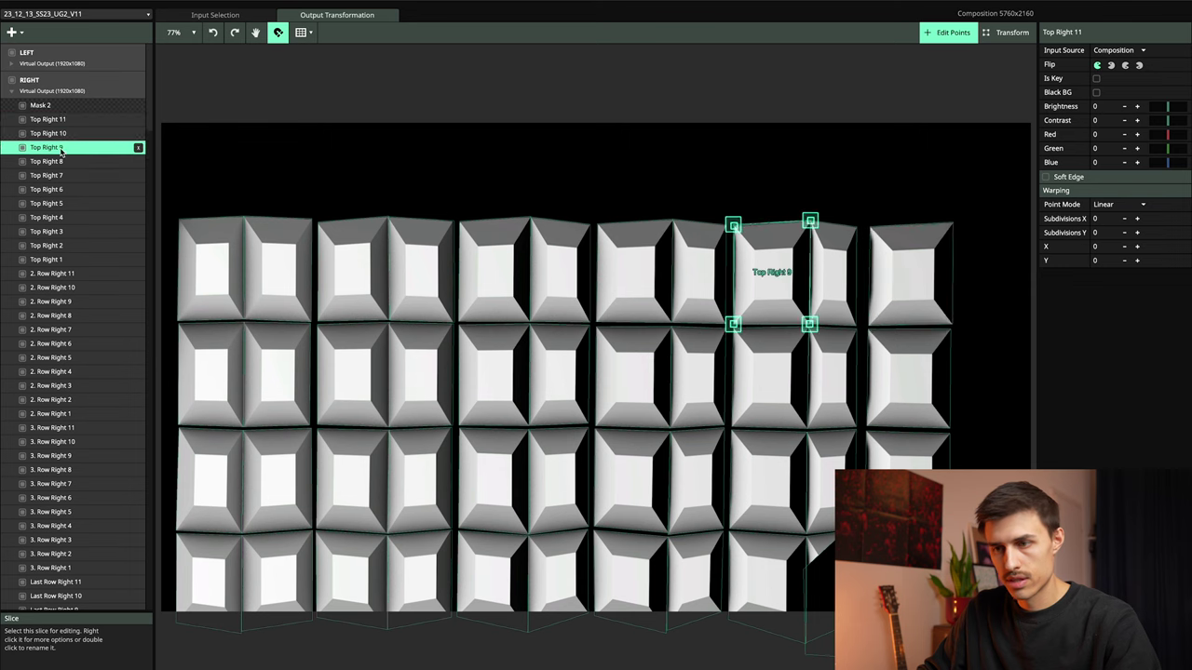
# Step: Fold up the RIGHT screen's slice list and show the output transformation of the CENTER screen
pyautogui.click(13, 95)
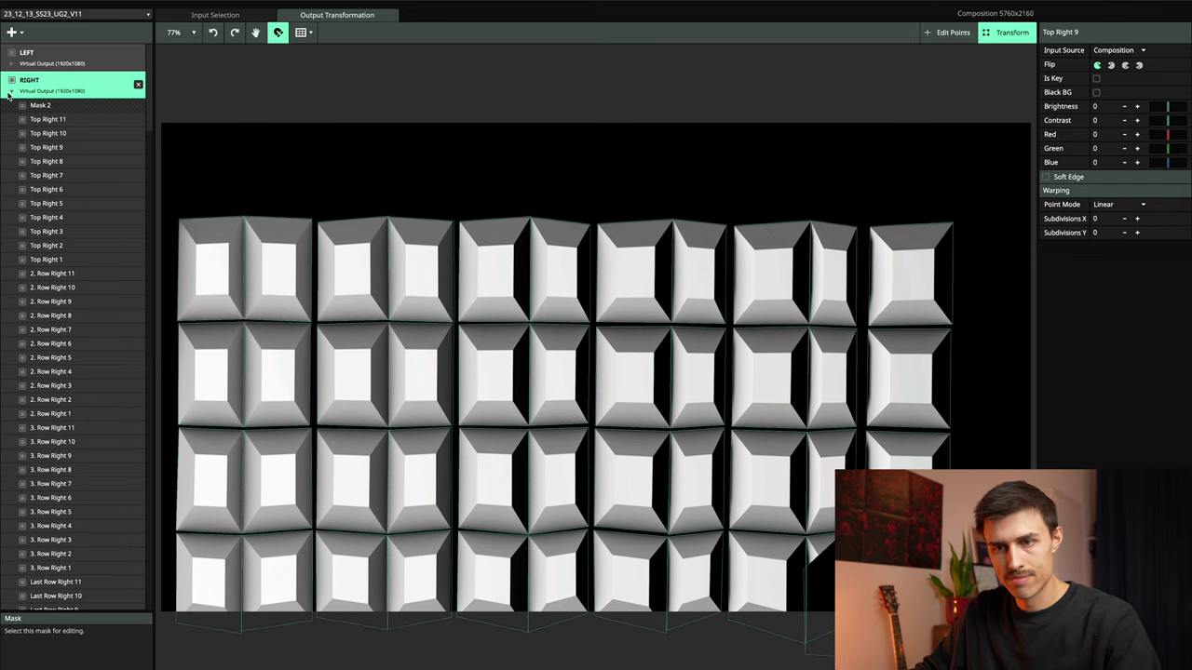
pyautogui.click(11, 92)
pyautogui.click(70, 63)
pyautogui.click(69, 90)
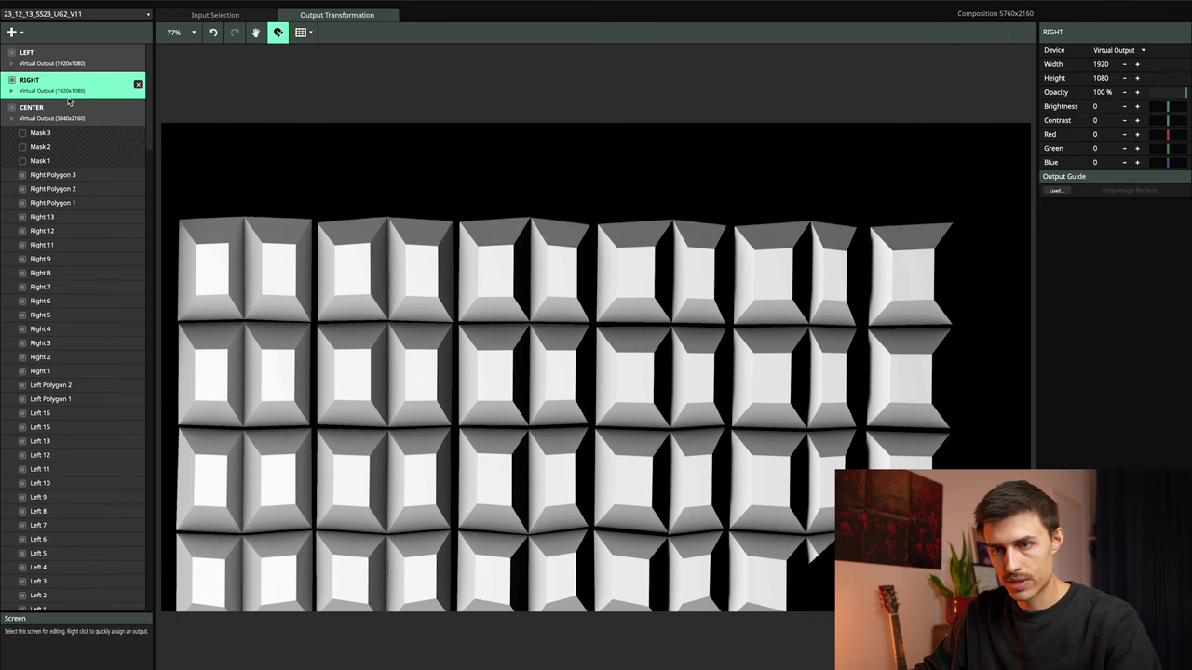
pyautogui.click(67, 114)
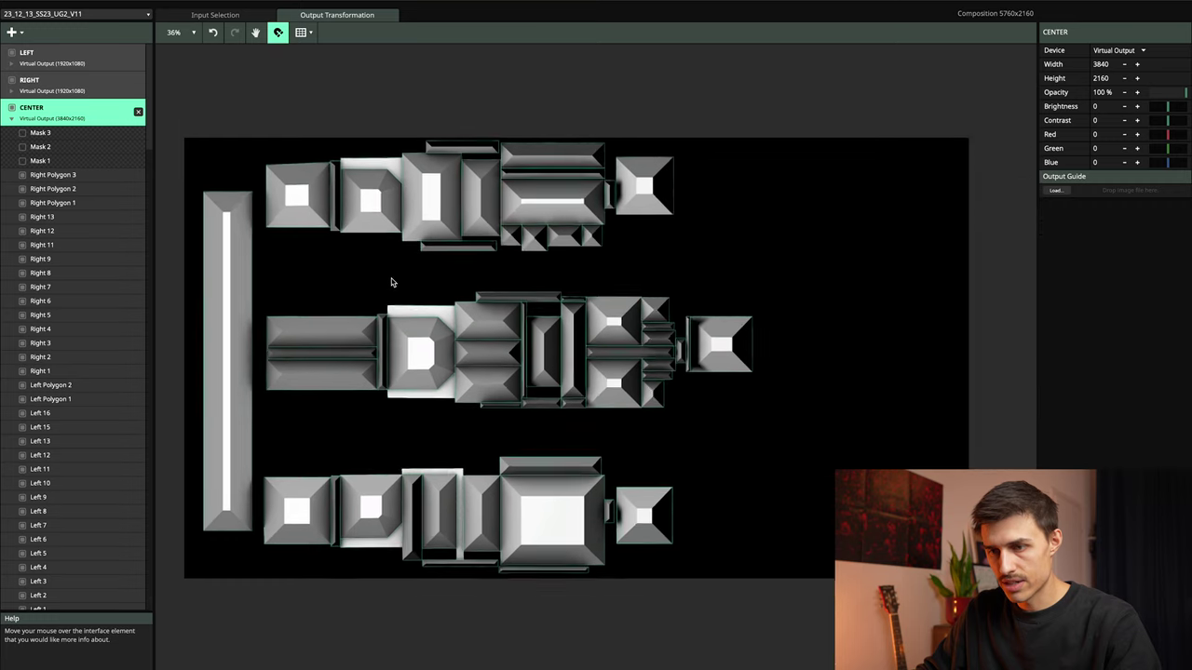
# Step: Box-select the sideways figures in the CENTER output, then clear the selection
pyautogui.moveTo(242, 120); pyautogui.dragTo(397, 167)
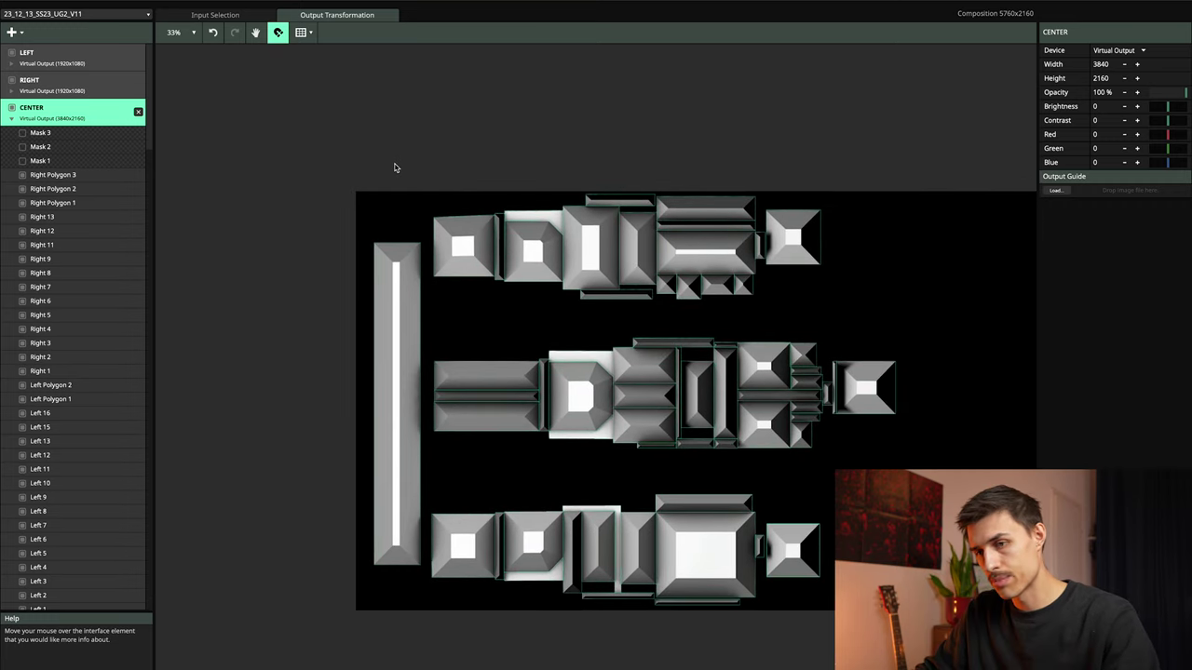
pyautogui.hotkey('ctrl', 'a')
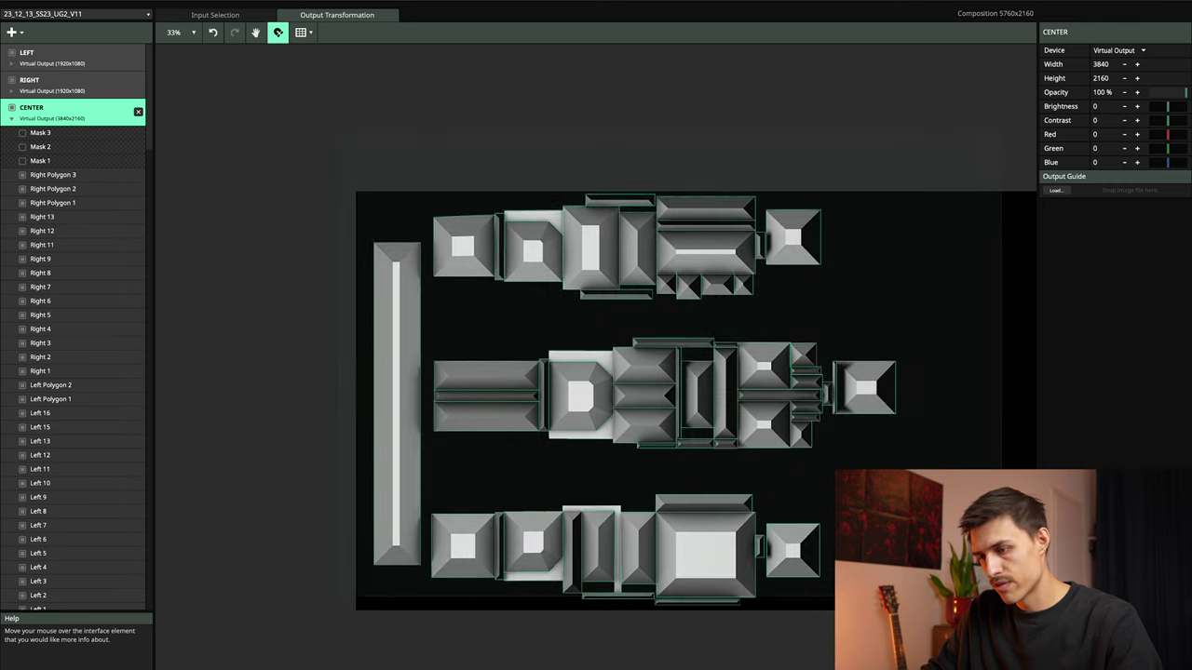
pyautogui.scroll(-1, 917, 555)
pyautogui.click(485, 247)
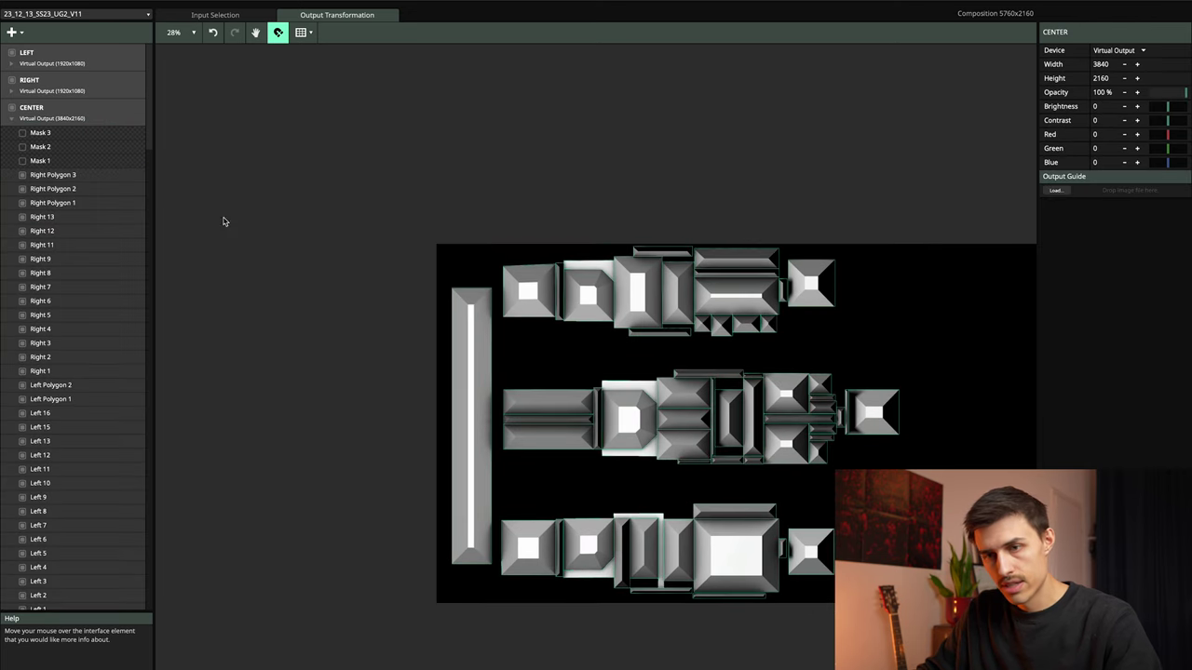
# Step: Enable the FULL slice at the end of the CENTER screen's slice list and select it in the output
pyautogui.scroll(-3, 103, 475)
pyautogui.scroll(-10, 98, 479)
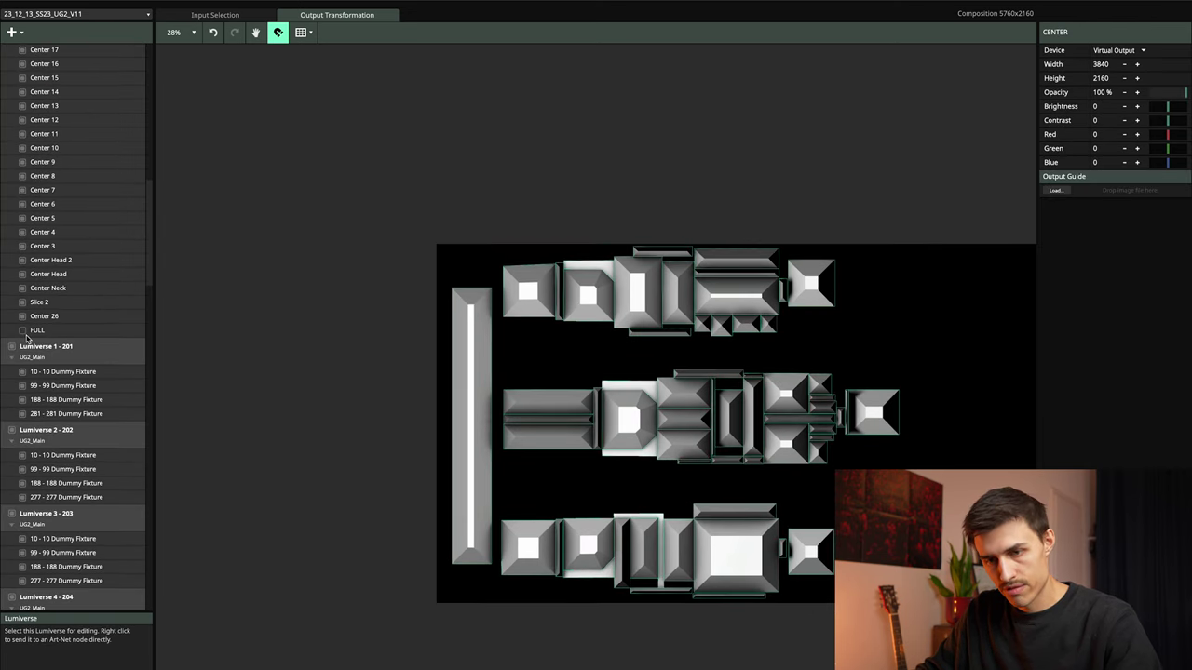
pyautogui.scroll(-1, 300, 349)
pyautogui.moveTo(651, 179); pyautogui.dragTo(449, 179, button='middle')
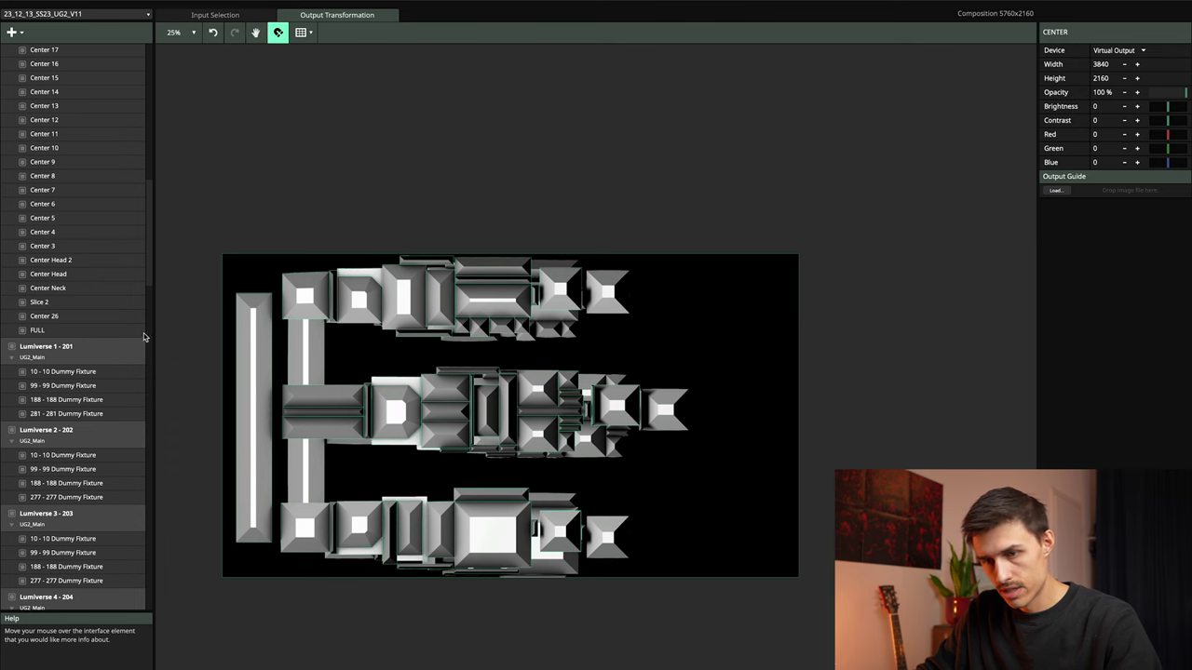
pyautogui.click(76, 333)
pyautogui.click(694, 203)
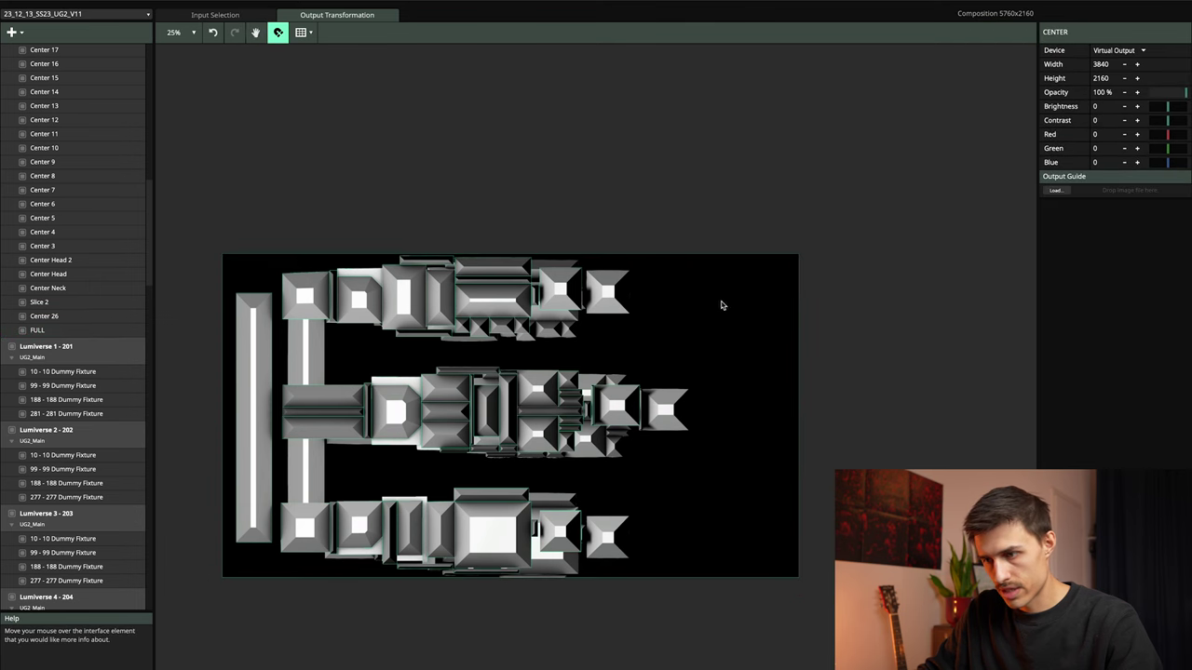
pyautogui.click(721, 306)
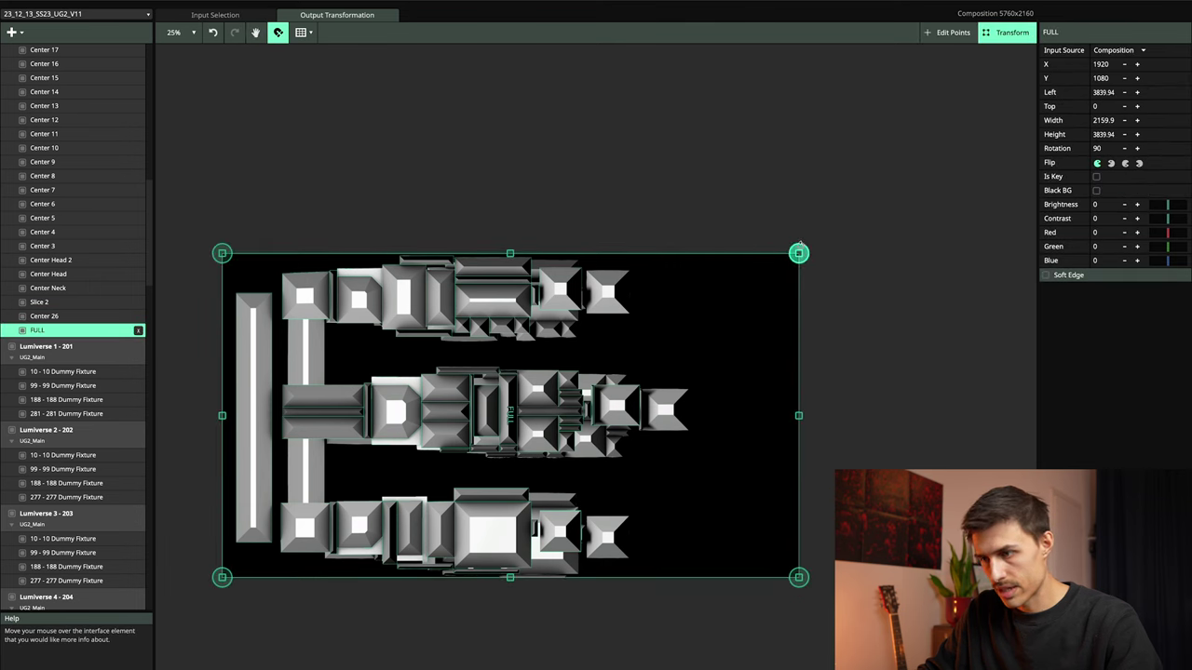
# Step: Try the FULL slice upright in the CENTER output, with rotation 0 and a size of 1214.96 x 2160
pyautogui.moveTo(806, 252); pyautogui.dragTo(383, 189)
pyautogui.press('space')
pyautogui.moveTo(629, 232); pyautogui.dragTo(694, 226)
pyautogui.scroll(3, 588, 380)
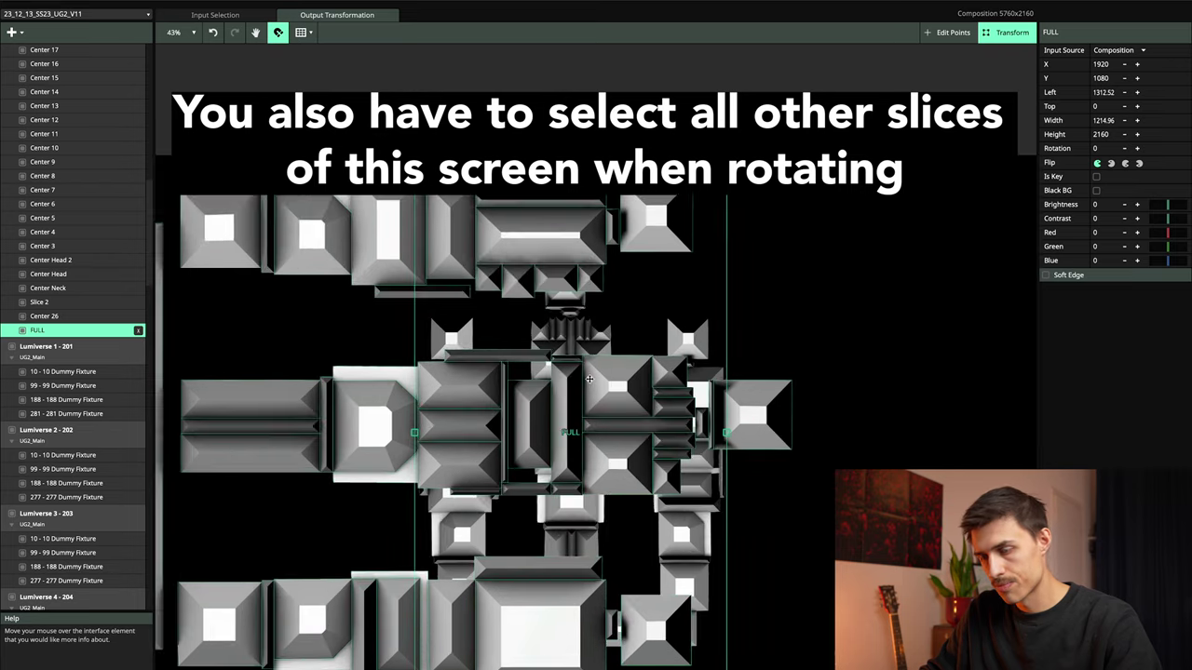
pyautogui.scroll(-1, 588, 379)
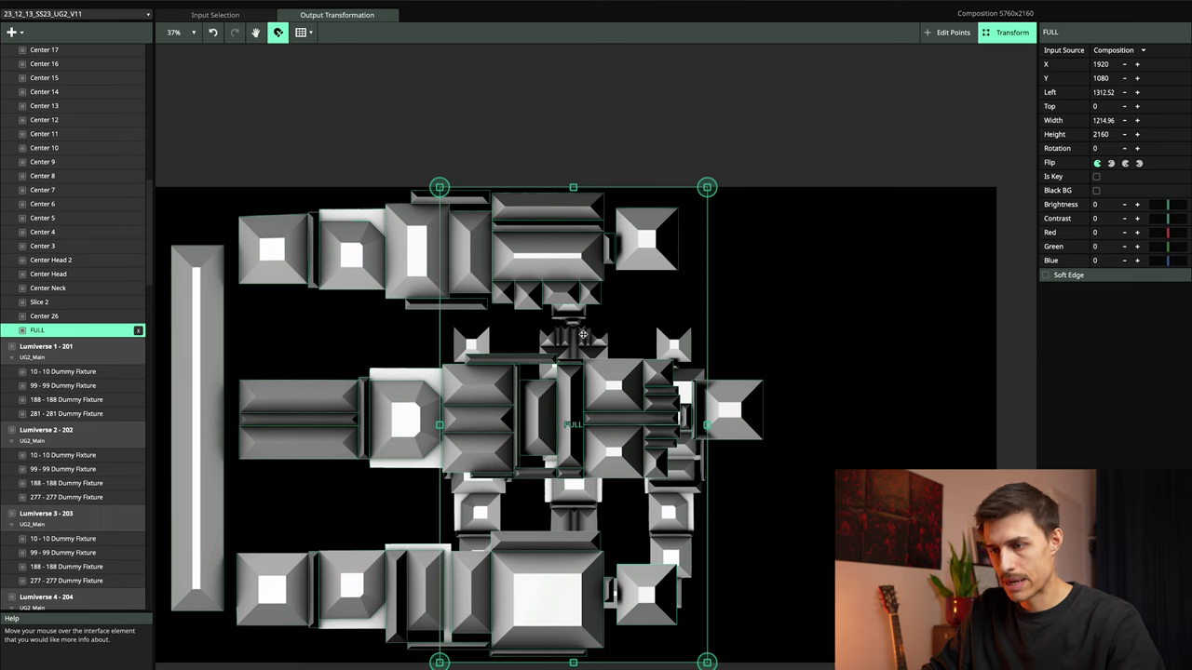
# Step: Rotate the FULL slice back to 90 degrees, try transforming it further, and undo all transformations made to it
pyautogui.moveTo(706, 187); pyautogui.dragTo(813, 522)
pyautogui.scroll(-1, 796, 370)
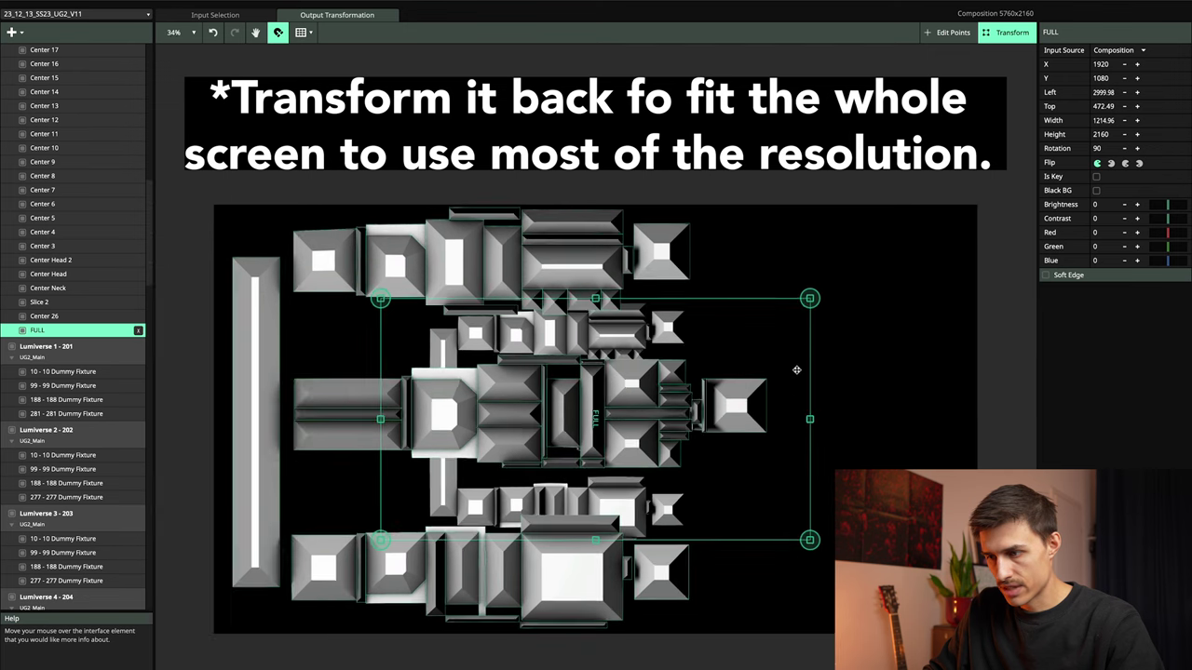
pyautogui.moveTo(810, 298); pyautogui.dragTo(657, 238)
pyautogui.hotkey('ctrl', 'z')
pyautogui.hotkey('ctrl', 'z')
pyautogui.hotkey('ctrl', 'z')
pyautogui.hotkey('ctrl', 'z')
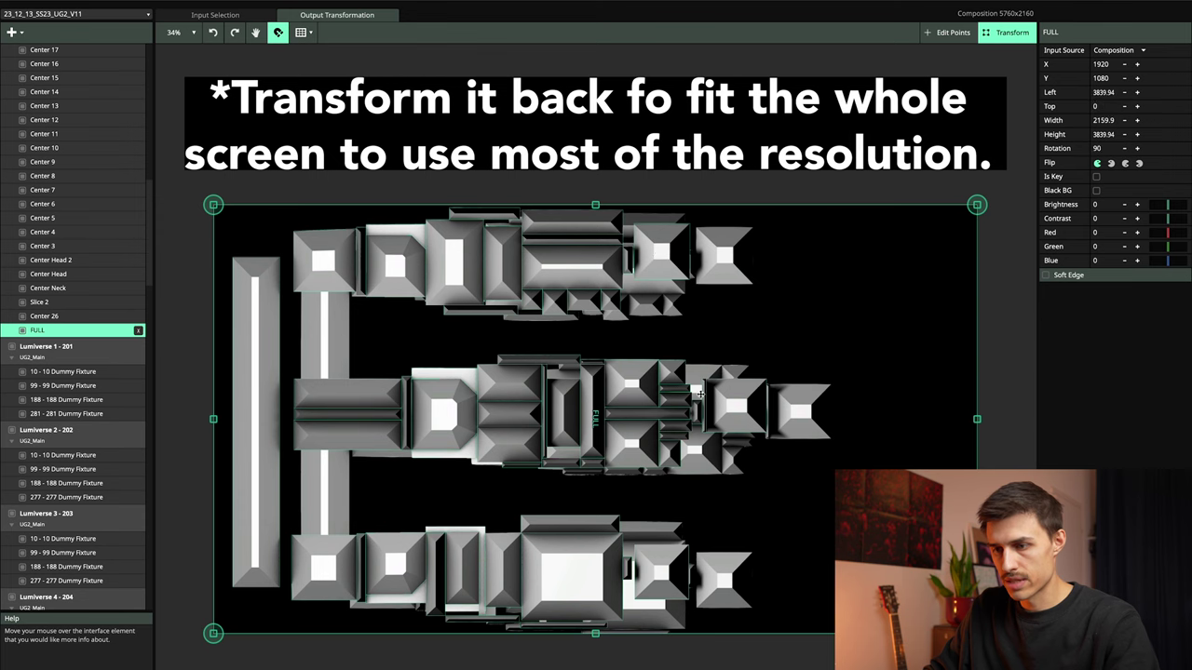
# Step: Disable the FULL slice of the CENTER screen again and check slice Center 26
pyautogui.click(600, 145)
pyautogui.scroll(-2, 582, 259)
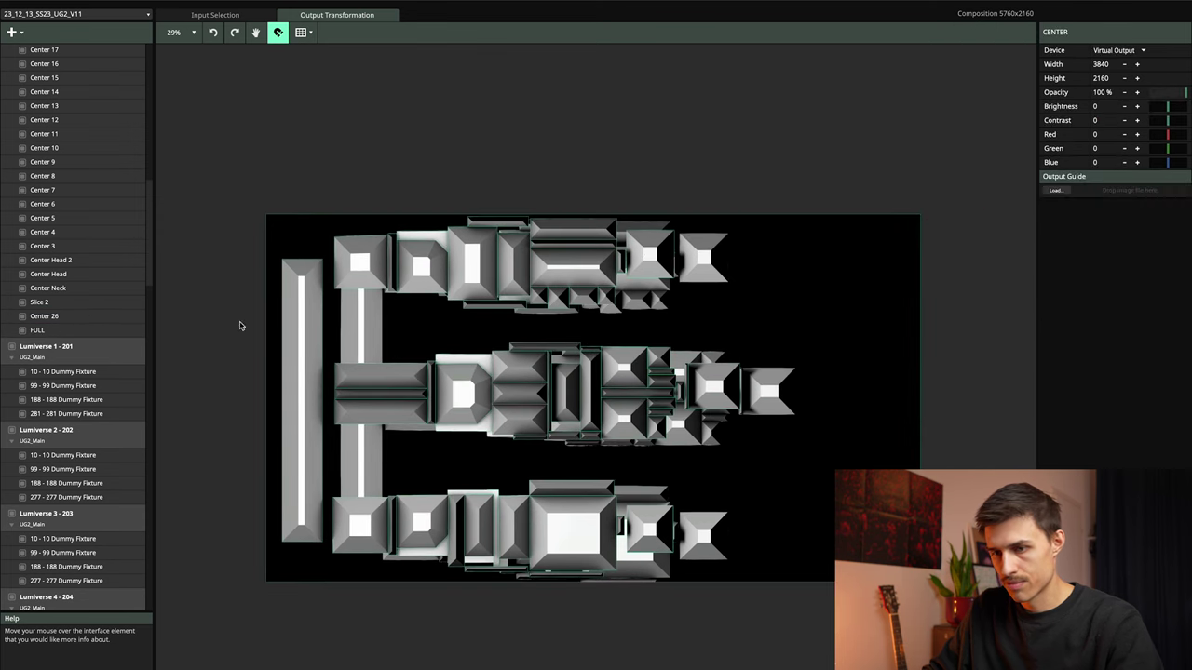
pyautogui.click(61, 317)
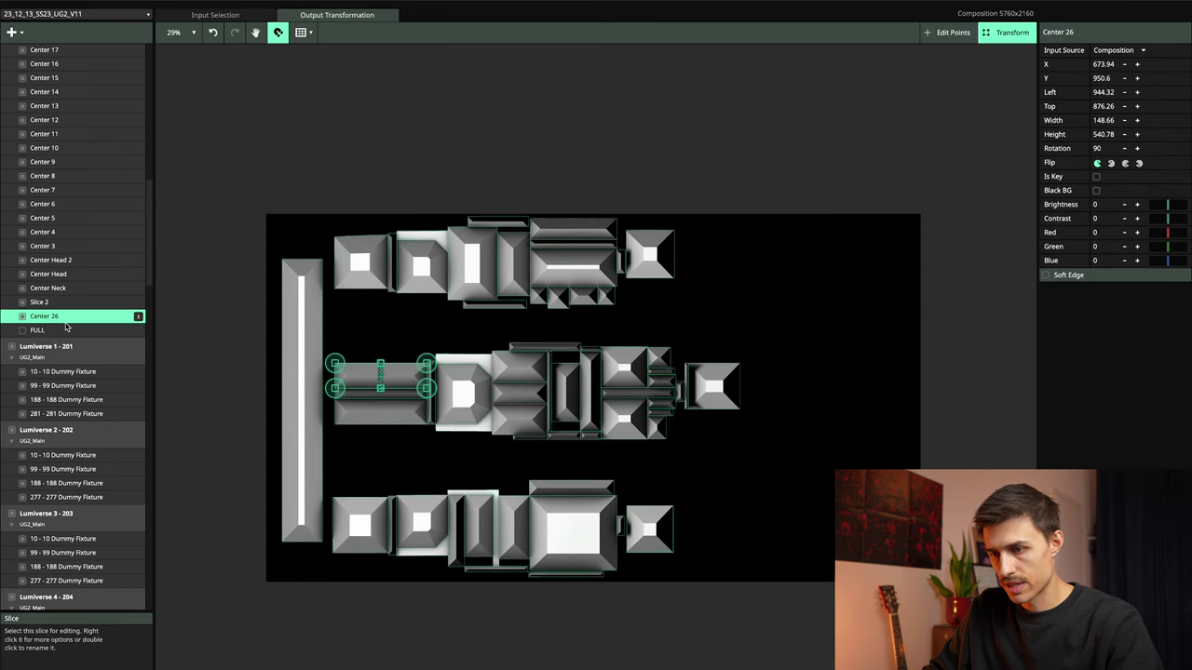
pyautogui.click(57, 328)
# Step: Go back through the CENTER slice list and compare the outputs of the LEFT, RIGHT and CENTER screens
pyautogui.scroll(6, 65, 344)
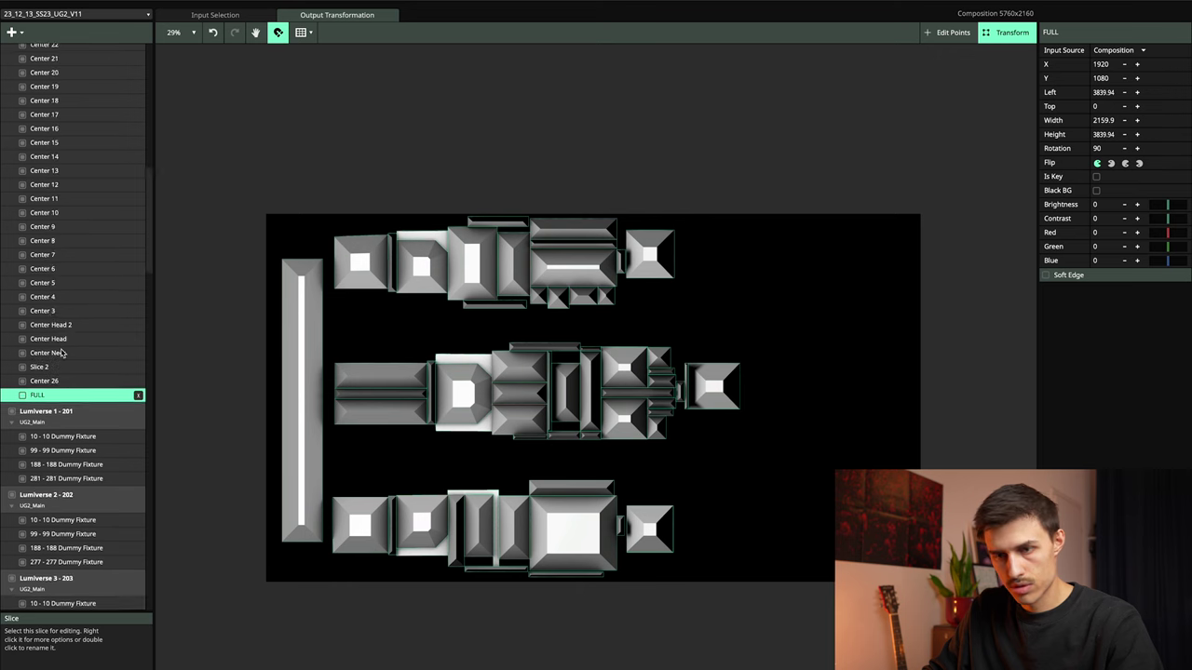
pyautogui.scroll(4, 71, 354)
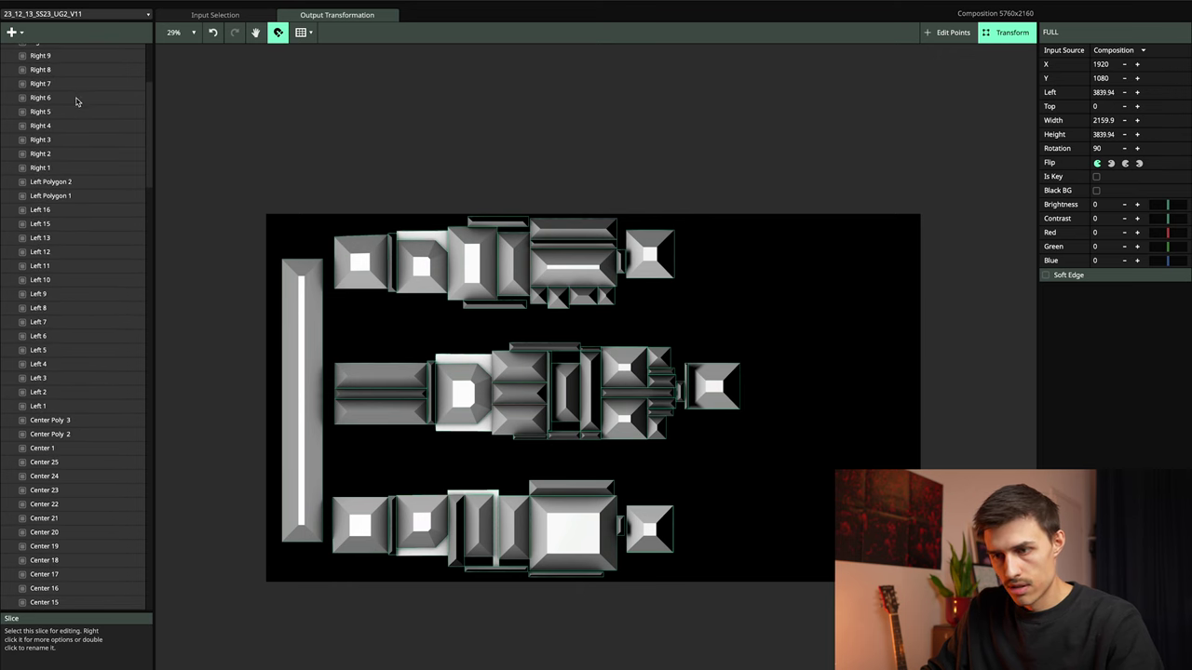
pyautogui.scroll(5, 72, 214)
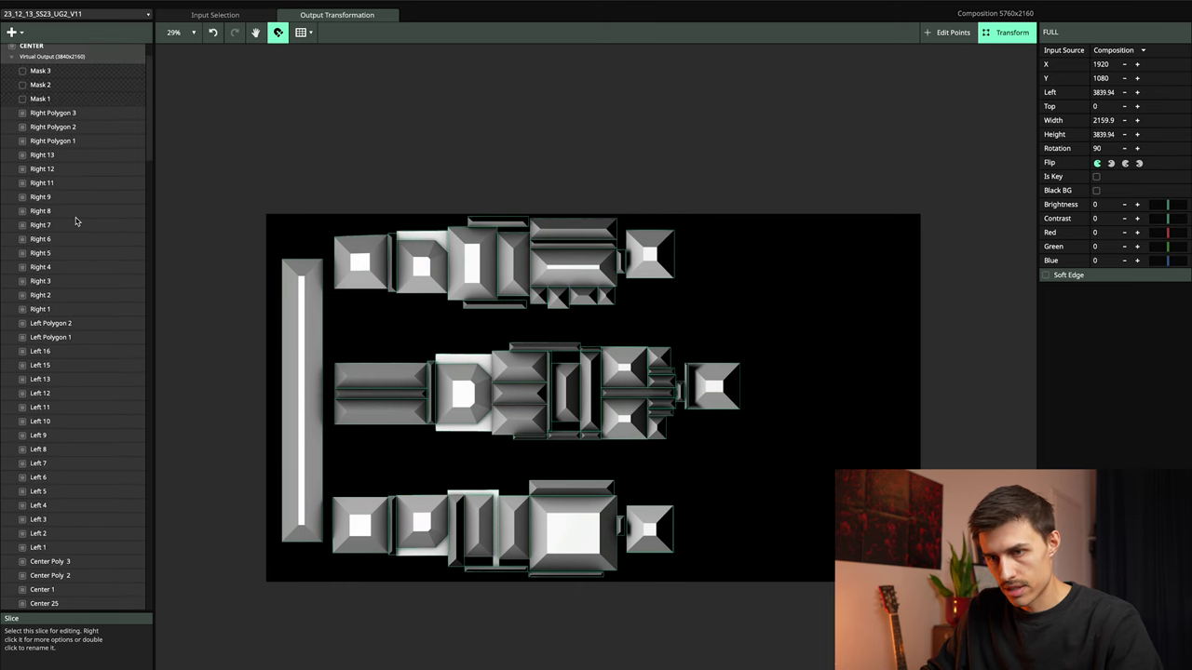
pyautogui.click(65, 116)
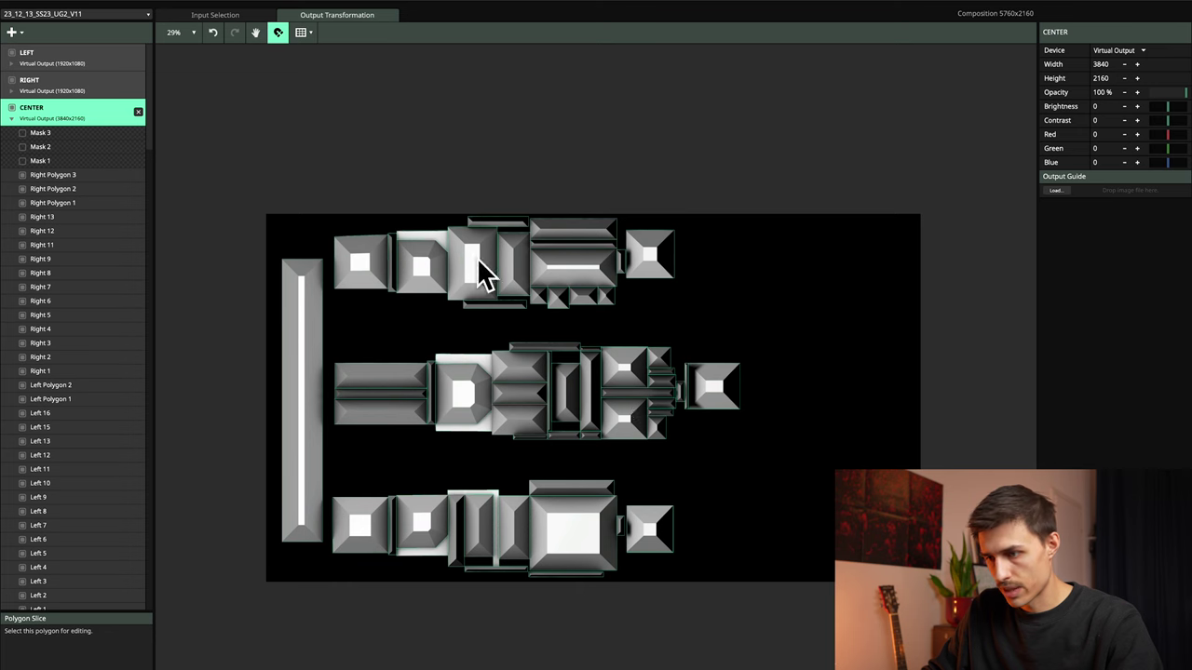
pyautogui.click(80, 87)
pyautogui.click(75, 58)
pyautogui.click(85, 85)
pyautogui.click(88, 118)
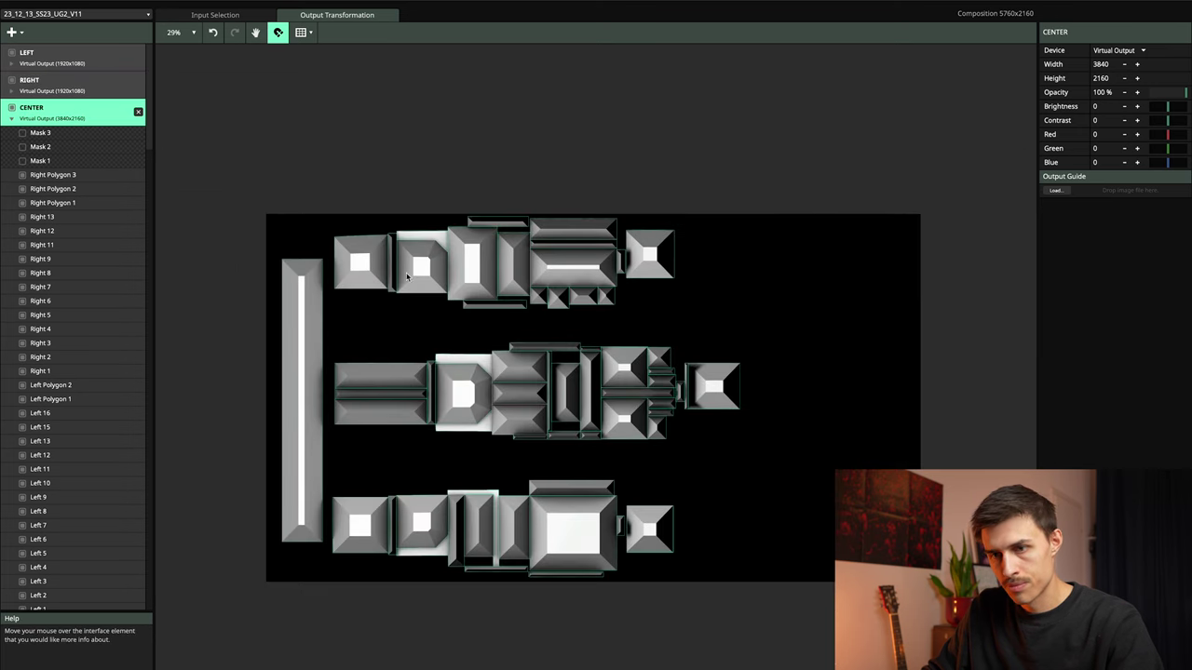
# Step: Show Lumiverse 1 - 201 in the input selection and check where its dummy fixtures sit on the composition
pyautogui.moveTo(150, 86); pyautogui.dragTo(154, 185)
pyautogui.click(56, 540)
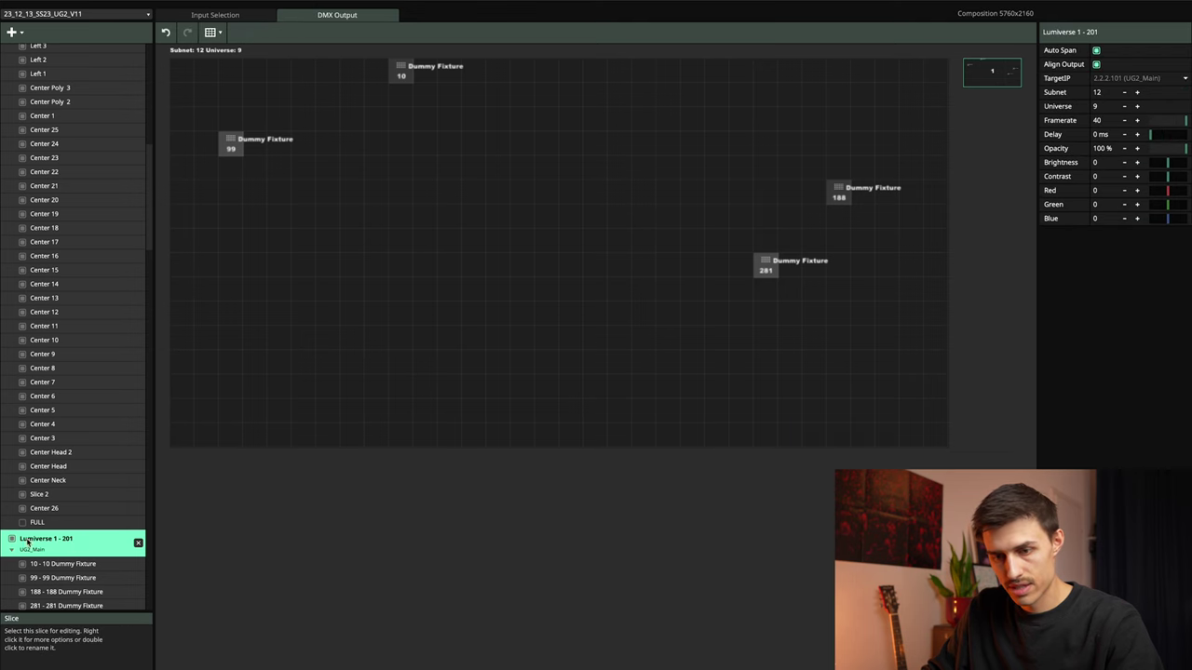
pyautogui.click(215, 15)
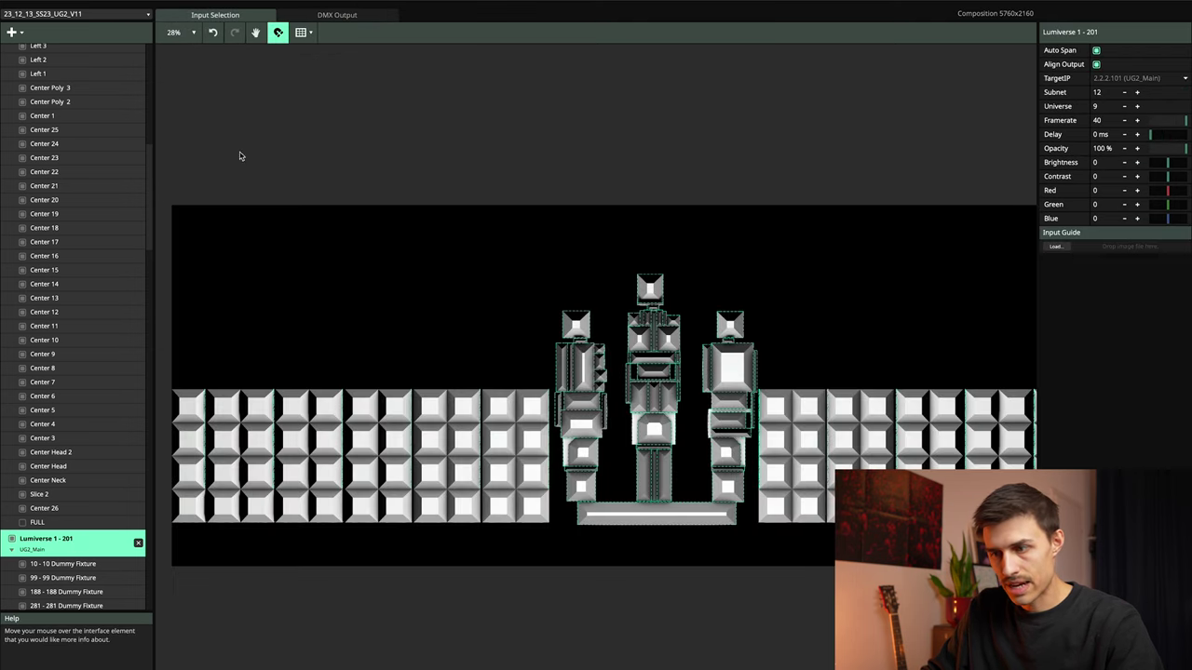
pyautogui.scroll(-3, 103, 565)
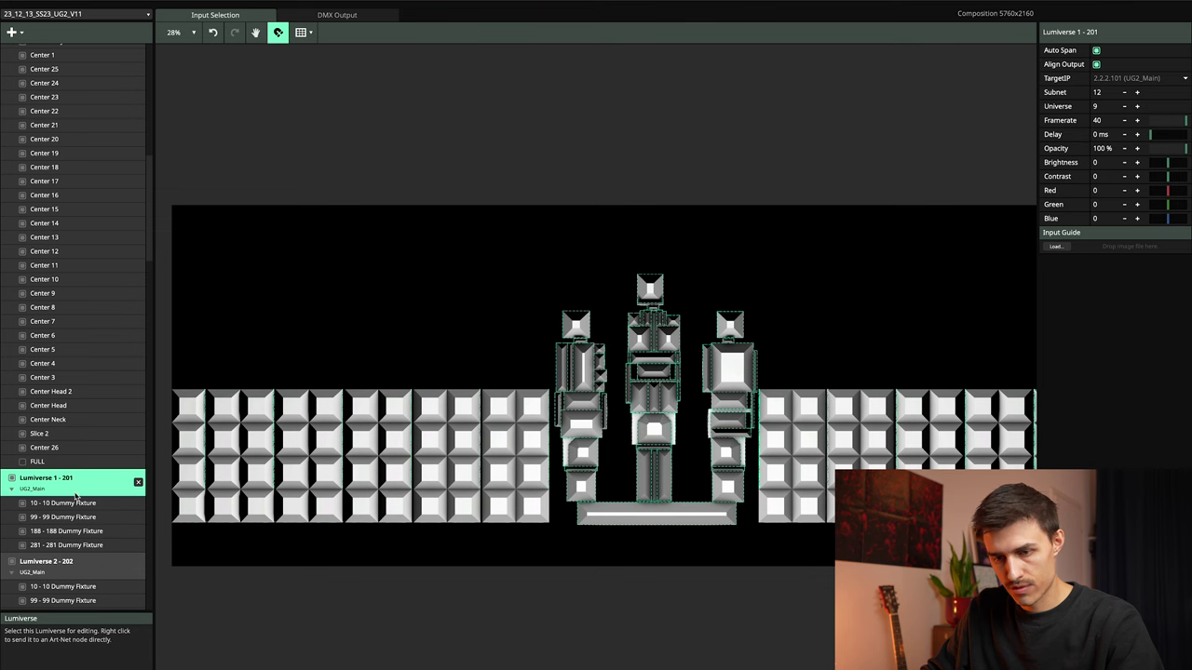
pyautogui.click(76, 503)
pyautogui.click(74, 530)
pyautogui.click(71, 544)
pyautogui.click(70, 516)
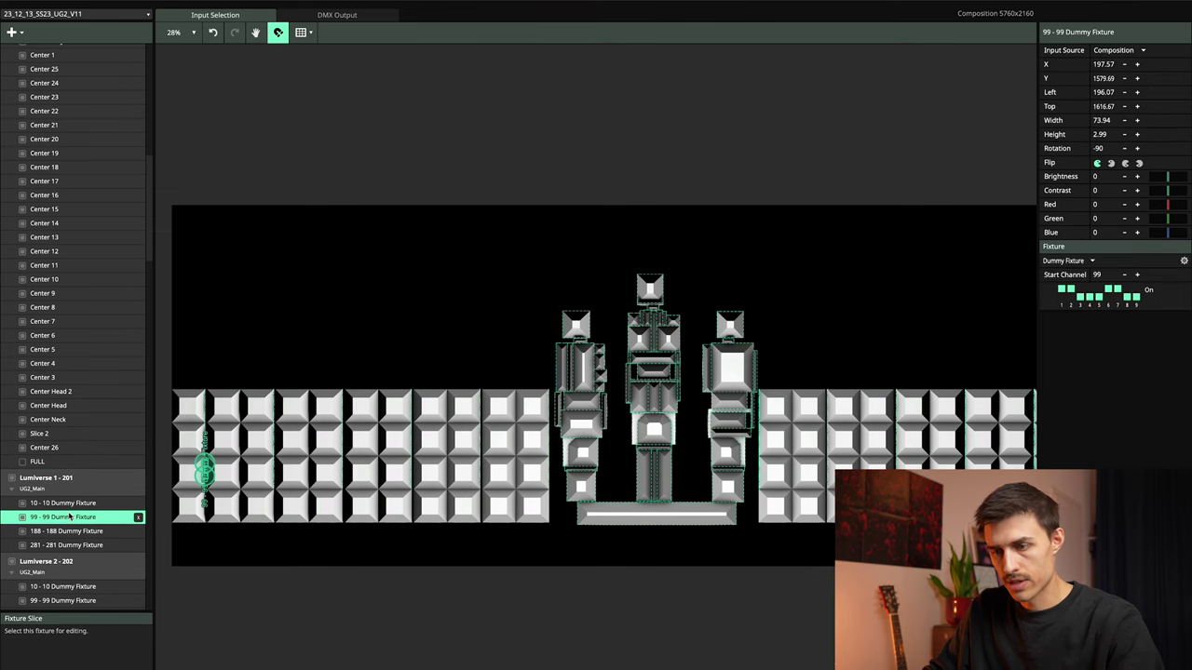
pyautogui.click(67, 502)
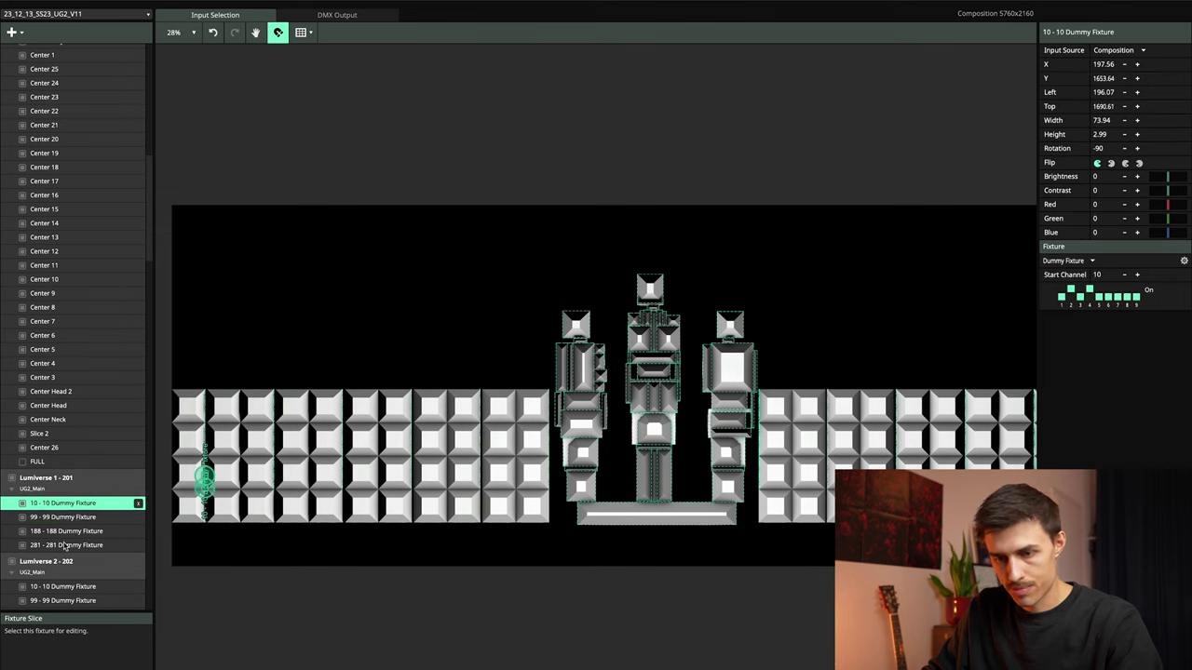
pyautogui.click(64, 546)
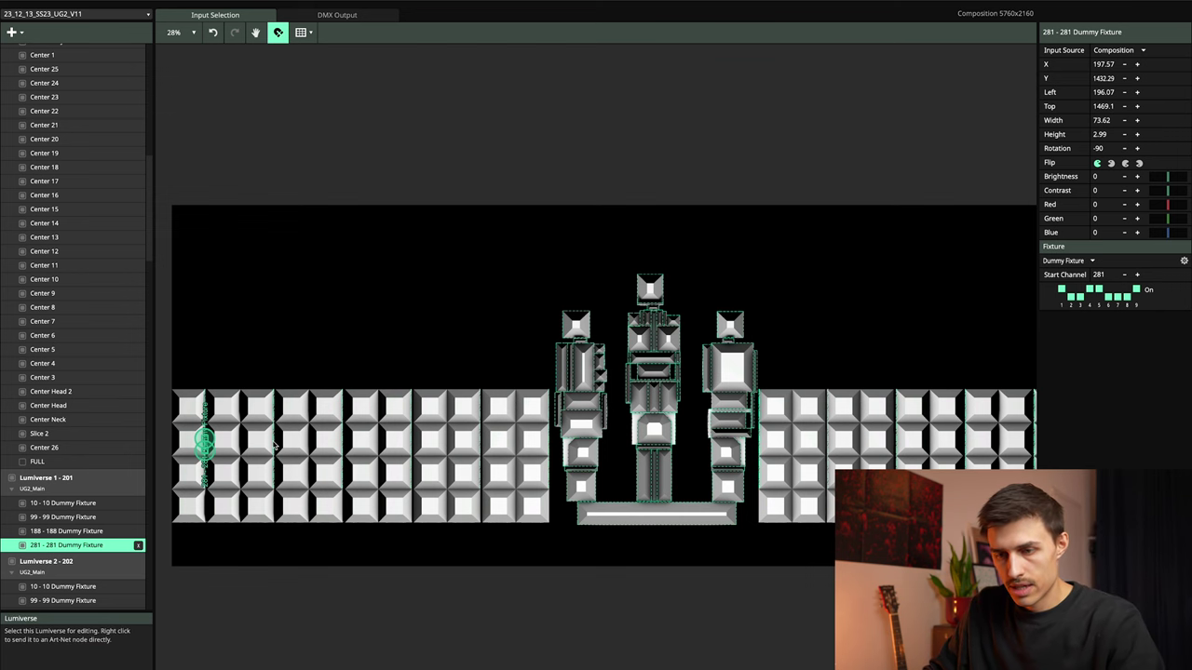
# Step: Examine fixtures 281 and 10 of Lumiverse 1 up close, between the first columns of mapped tiles
pyautogui.scroll(1, 198, 466)
pyautogui.scroll(6, 198, 468)
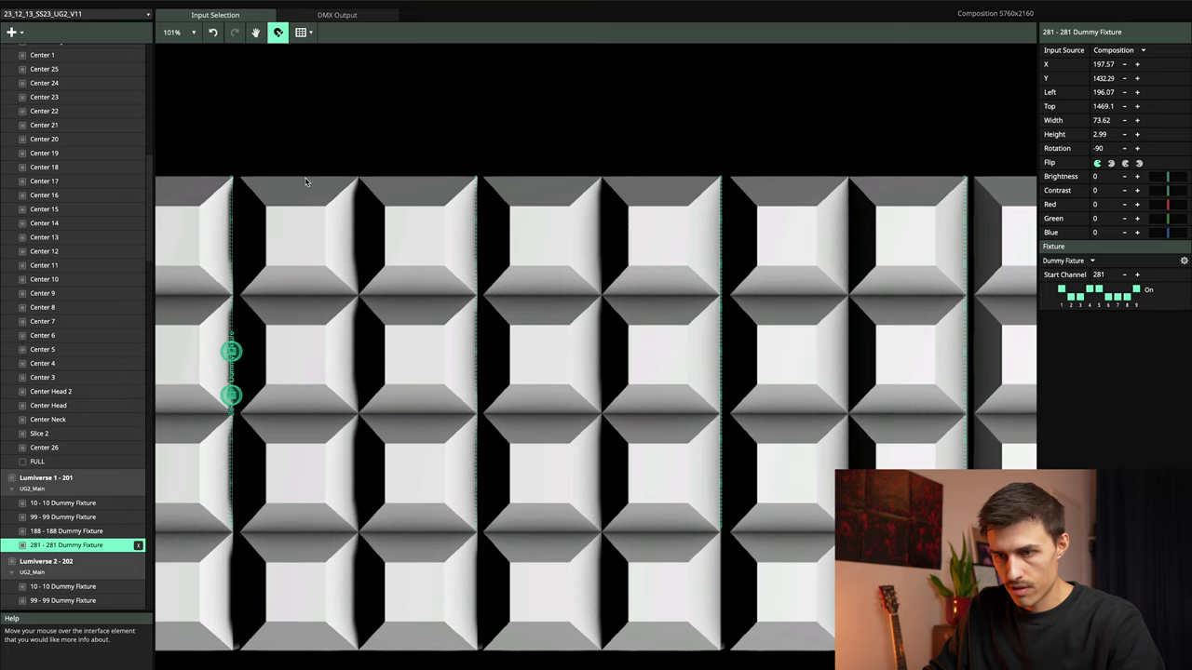
pyautogui.click(257, 149)
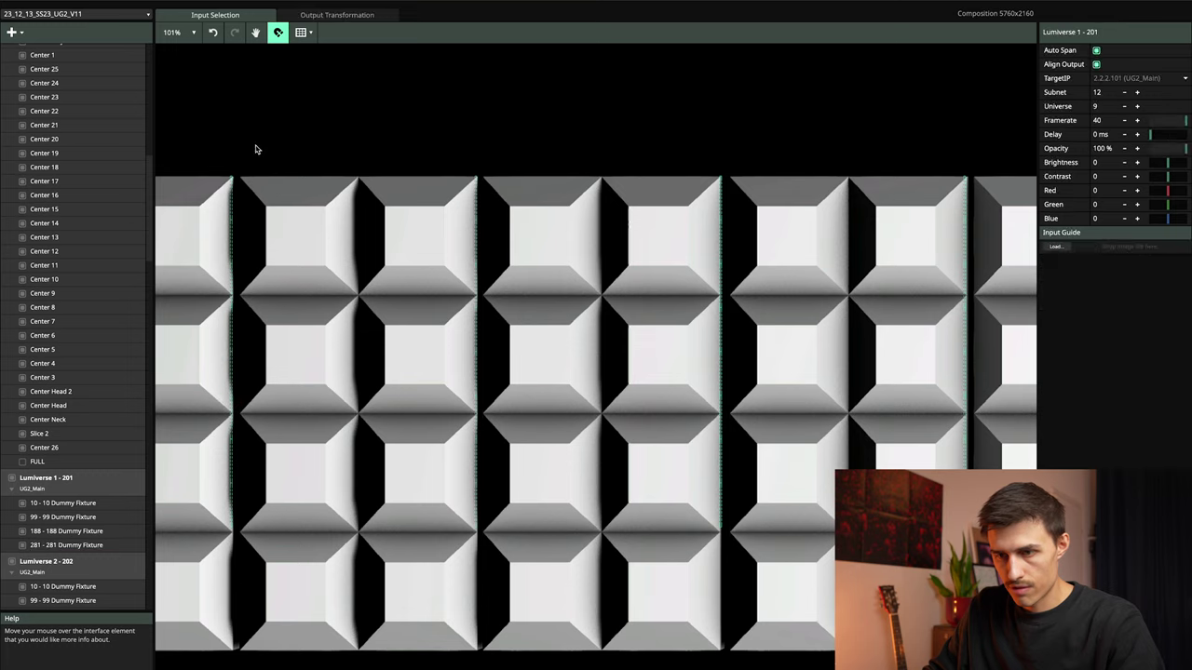
pyautogui.scroll(3, 207, 290)
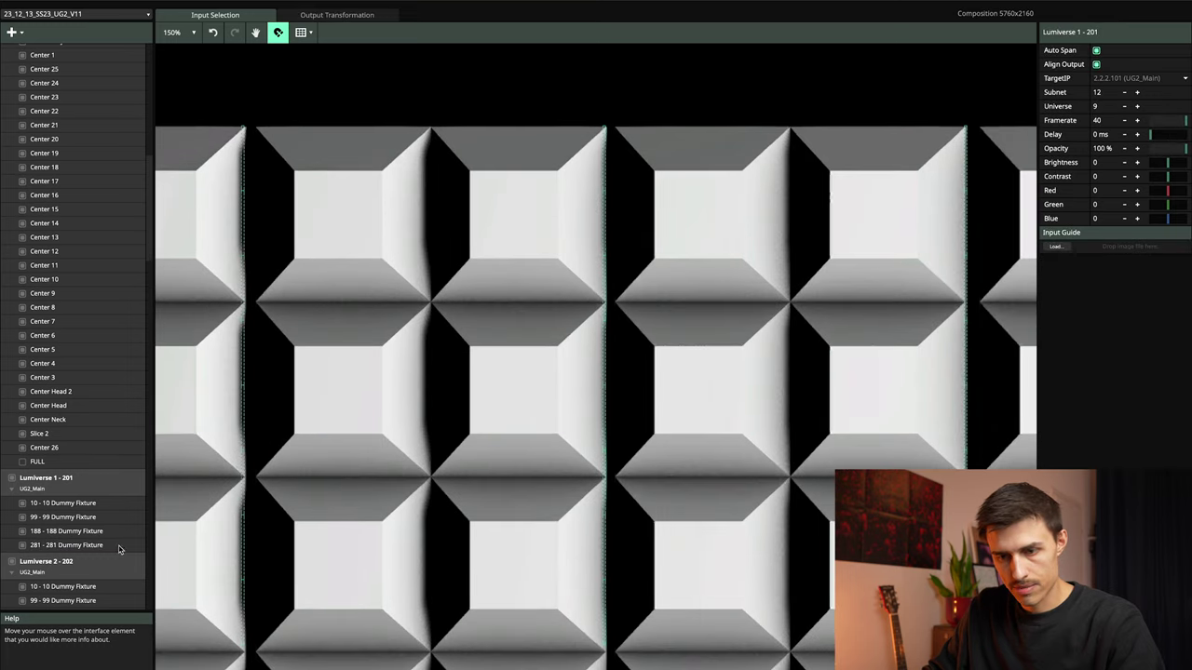
pyautogui.click(93, 546)
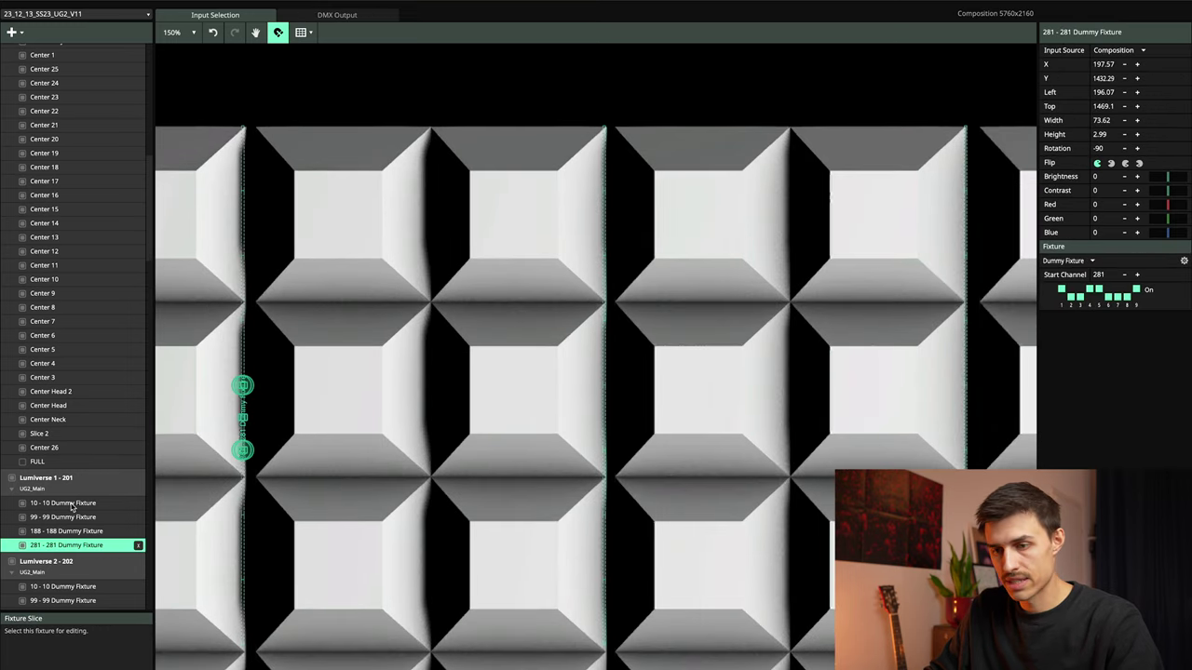
pyautogui.click(72, 503)
pyautogui.scroll(-7, 531, 487)
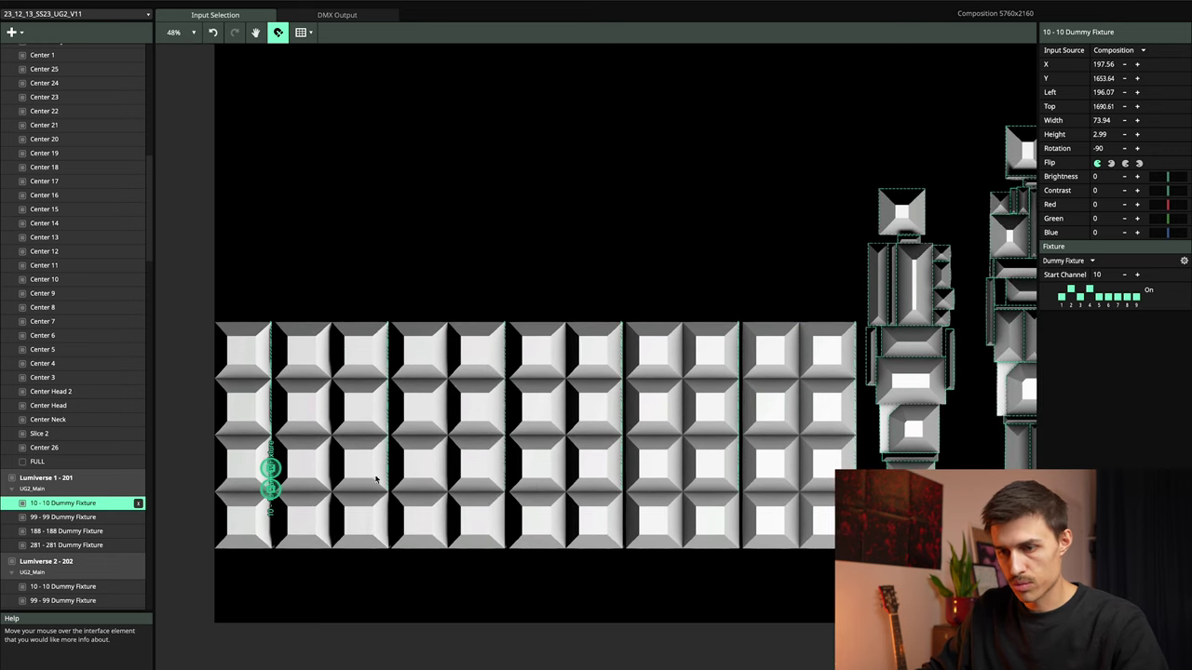
# Step: Review the list of Lumiverses and compare fixtures 10 and 99 of Lumiverse 1 against the tile wall
pyautogui.click(46, 477)
pyautogui.moveTo(149, 245); pyautogui.dragTo(149, 295)
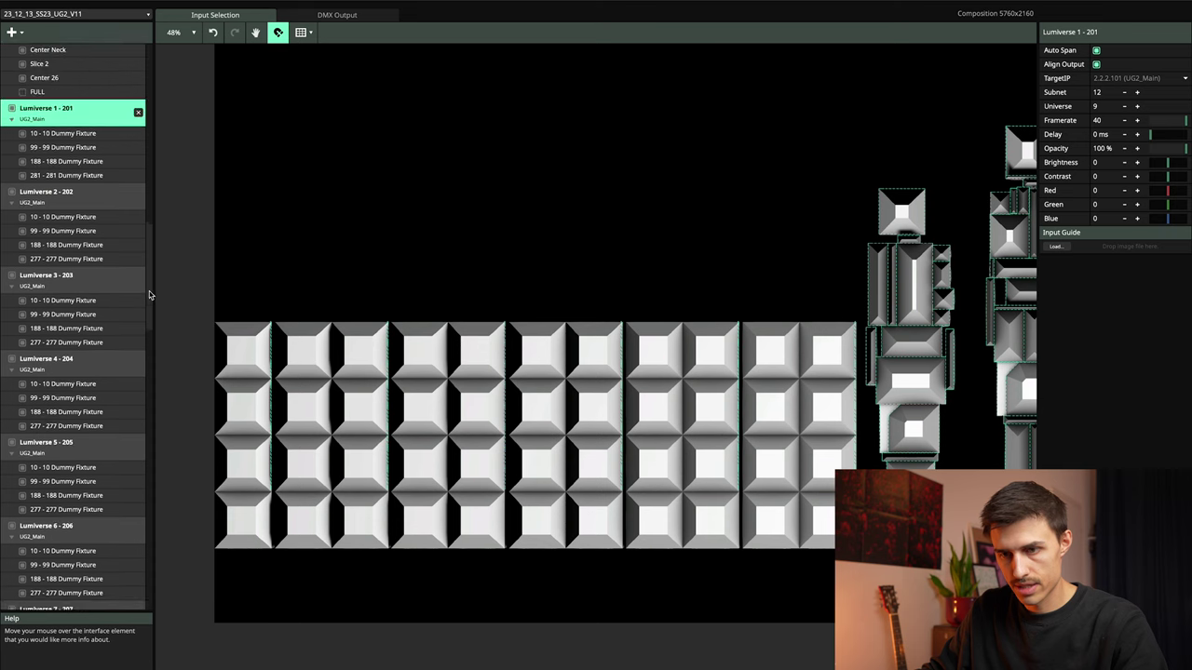
pyautogui.click(77, 133)
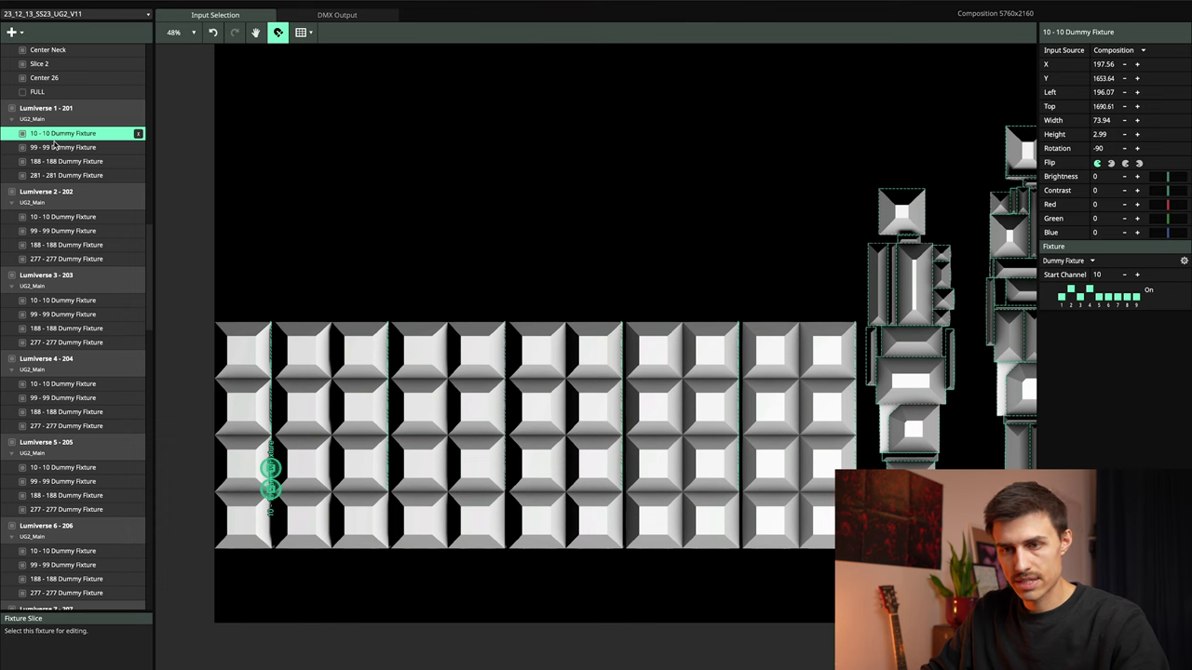
pyautogui.click(53, 149)
pyautogui.scroll(3, 249, 476)
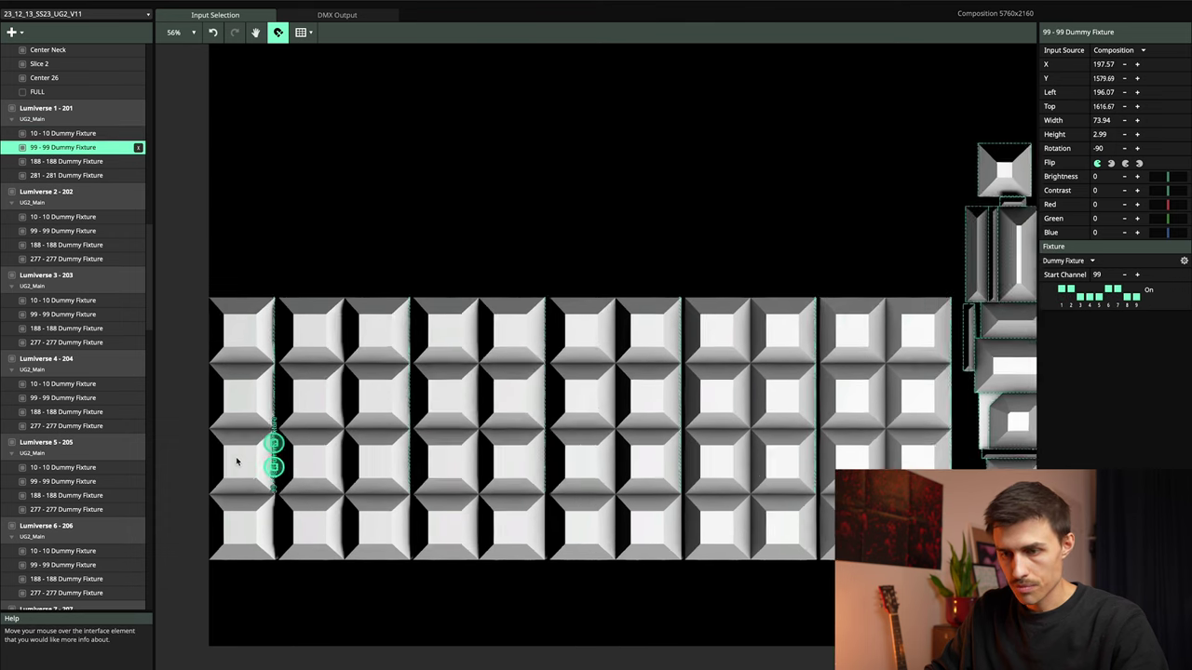
pyautogui.scroll(10, 237, 464)
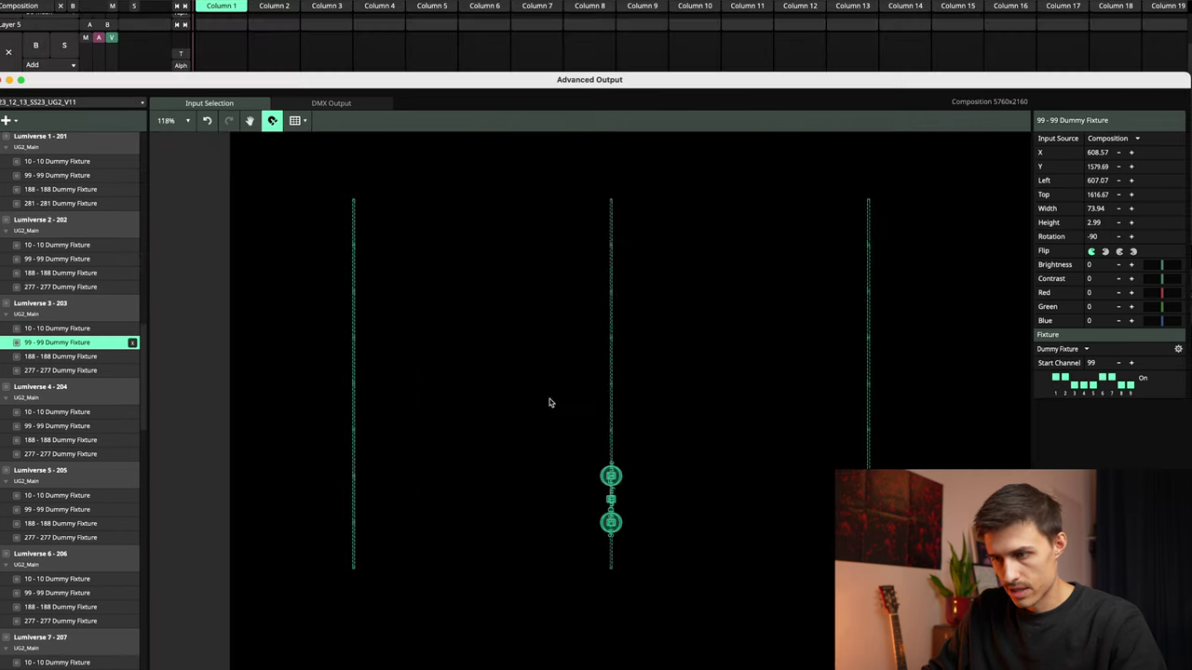
# Step: Select the vertical fixture strips beside the figures one after another to see which Lumiverses they belong to
pyautogui.scroll(-5, 550, 404)
pyautogui.press('space')
pyautogui.moveTo(646, 529); pyautogui.dragTo(481, 476)
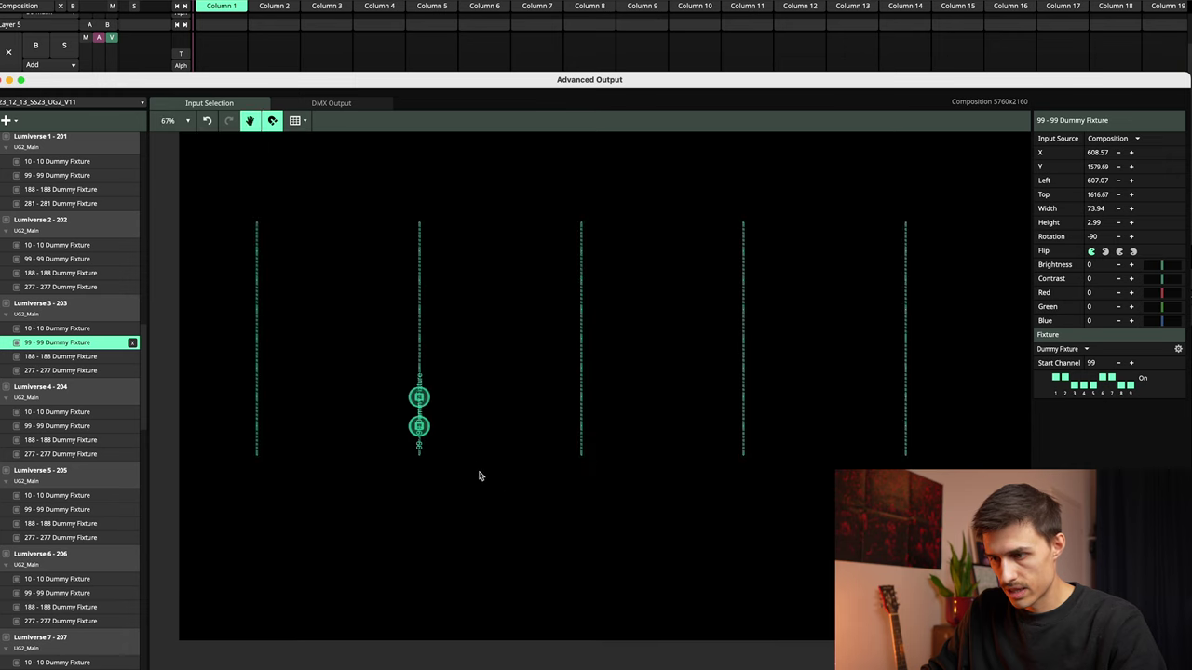
pyautogui.click(481, 476)
pyautogui.moveTo(483, 226); pyautogui.dragTo(641, 460)
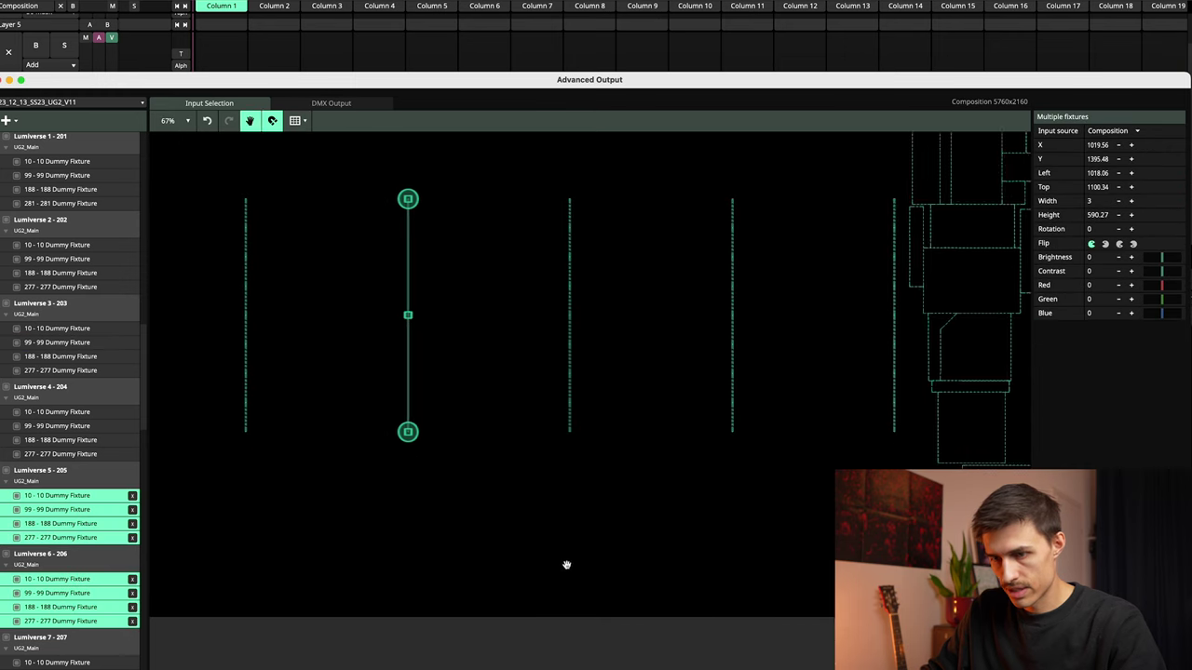
pyautogui.moveTo(480, 192); pyautogui.dragTo(649, 469)
pyautogui.press('space')
pyautogui.moveTo(714, 541); pyautogui.dragTo(589, 459)
pyautogui.scroll(-5, 65, 552)
pyautogui.moveTo(614, 196); pyautogui.dragTo(547, 413)
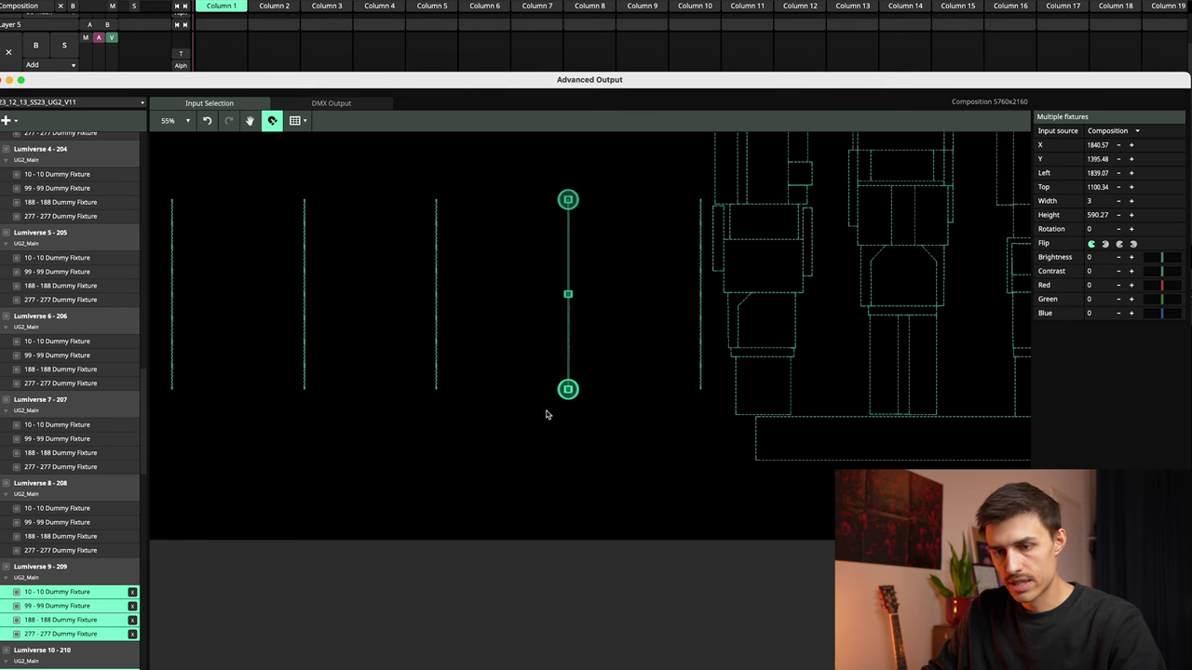
# Step: Check the remaining fixture strips on both sides of the figures and view the complete input map
pyautogui.hscroll(3, 559, 415)
pyautogui.scroll(1, 558, 416)
pyautogui.moveTo(567, 207); pyautogui.dragTo(452, 478)
pyautogui.scroll(-3, 518, 482)
pyautogui.press('space')
pyautogui.moveTo(763, 500); pyautogui.dragTo(581, 505)
pyautogui.moveTo(744, 499); pyautogui.dragTo(570, 523)
pyautogui.moveTo(728, 300); pyautogui.dragTo(683, 495)
pyautogui.scroll(-2, 663, 505)
pyautogui.press('space')
pyautogui.moveTo(527, 540); pyautogui.dragTo(756, 525)
pyautogui.scroll(-1, 647, 544)
pyautogui.scroll(-1, 646, 544)
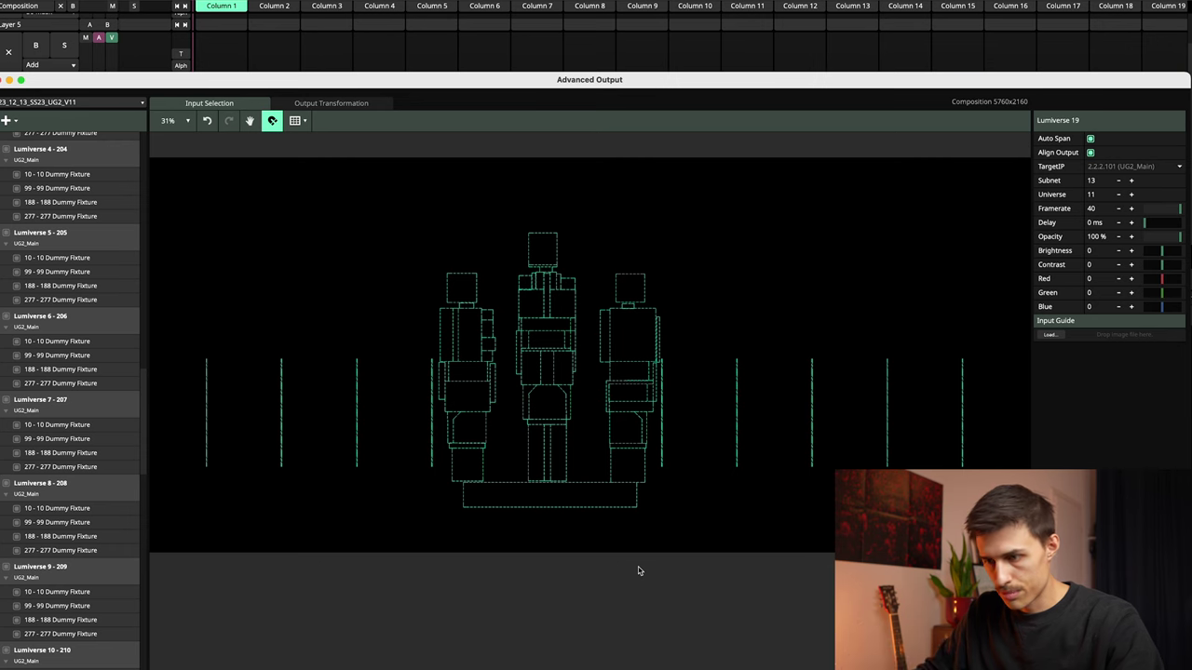
pyautogui.scroll(-1, 747, 527)
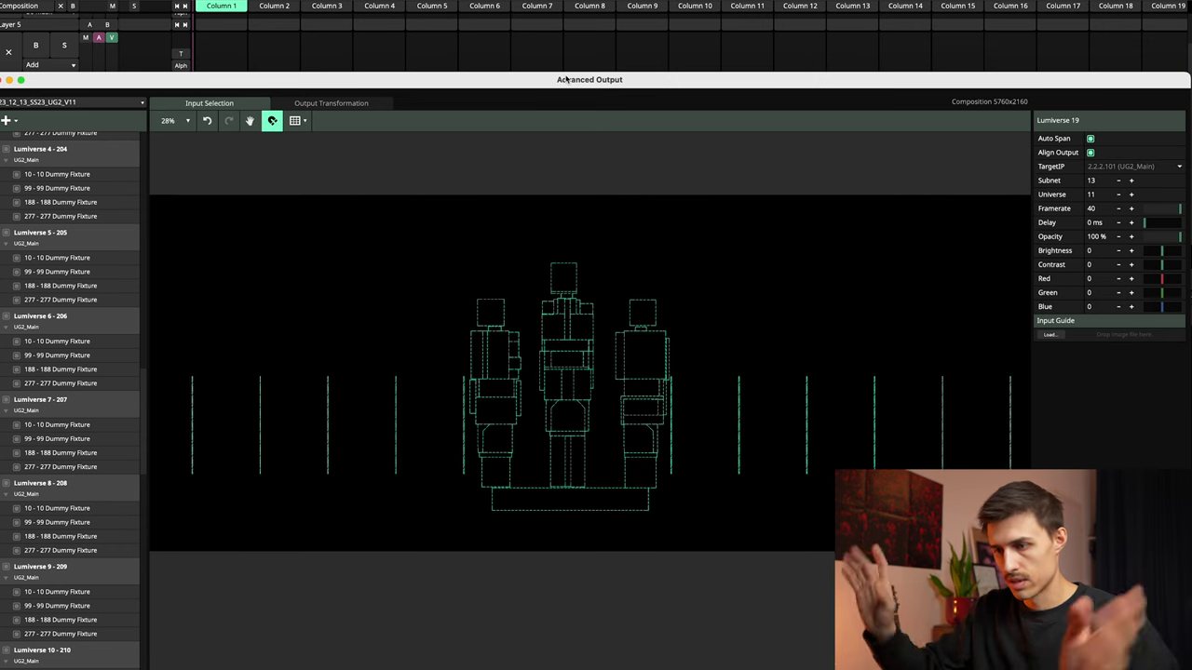
pyautogui.scroll(-1, 574, 351)
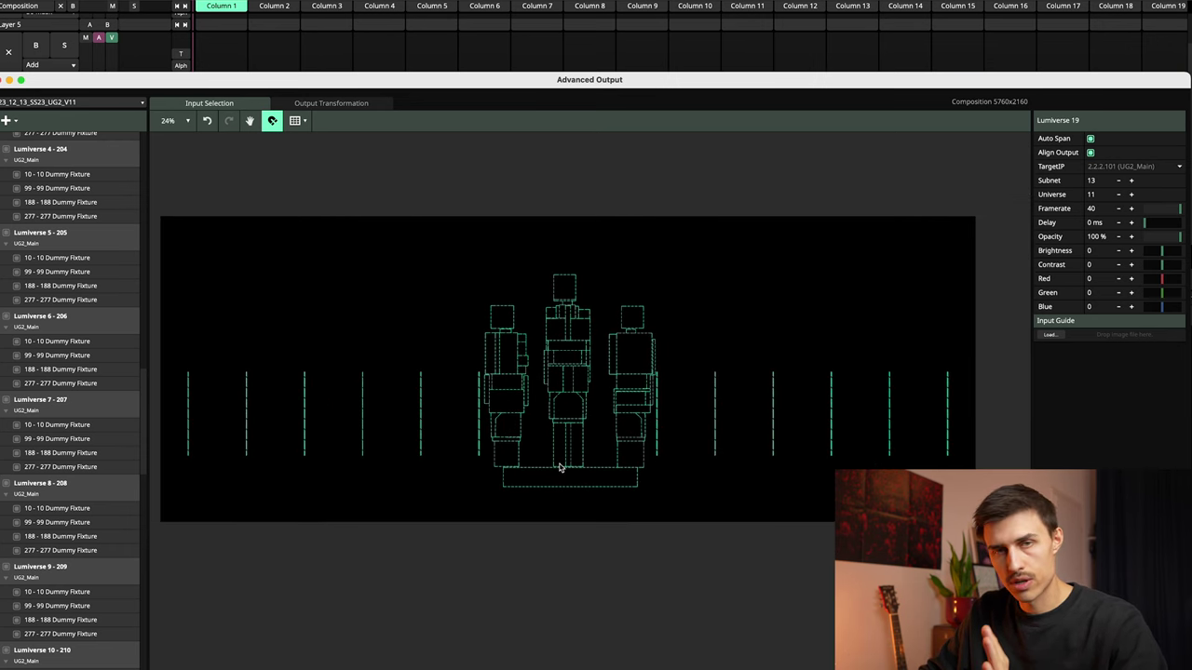
# Step: Move the Advanced Output window back up and inspect the upper group of slices in the CENTER output transformation
pyautogui.moveTo(648, 86); pyautogui.dragTo(654, 0)
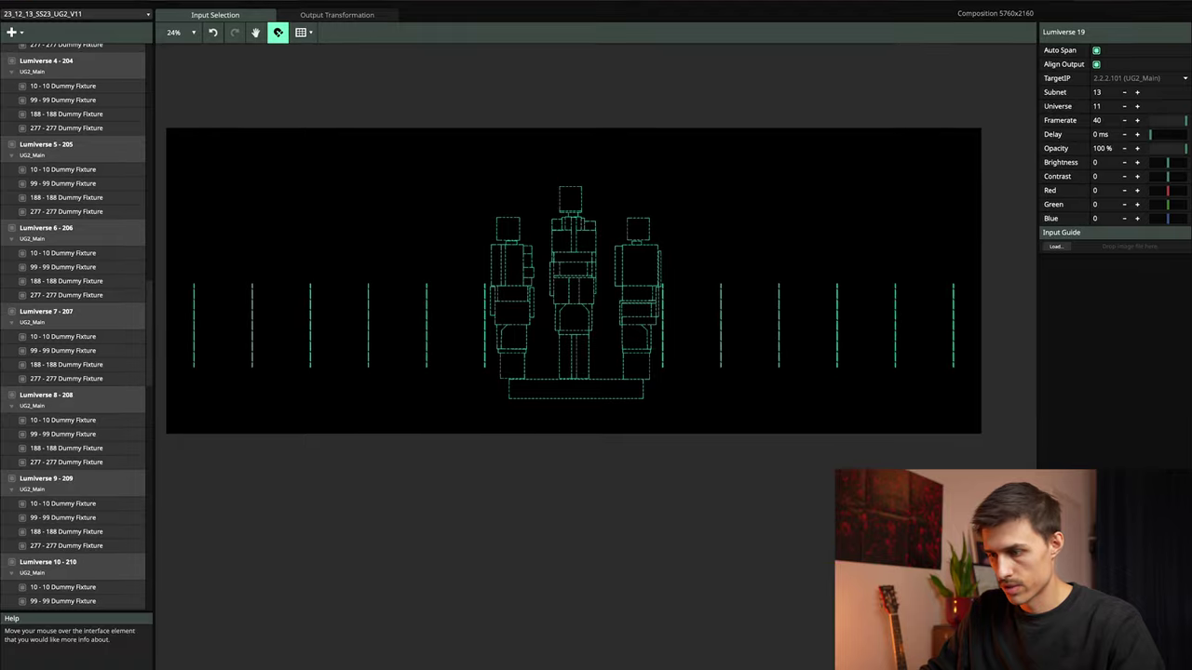
pyautogui.click(337, 14)
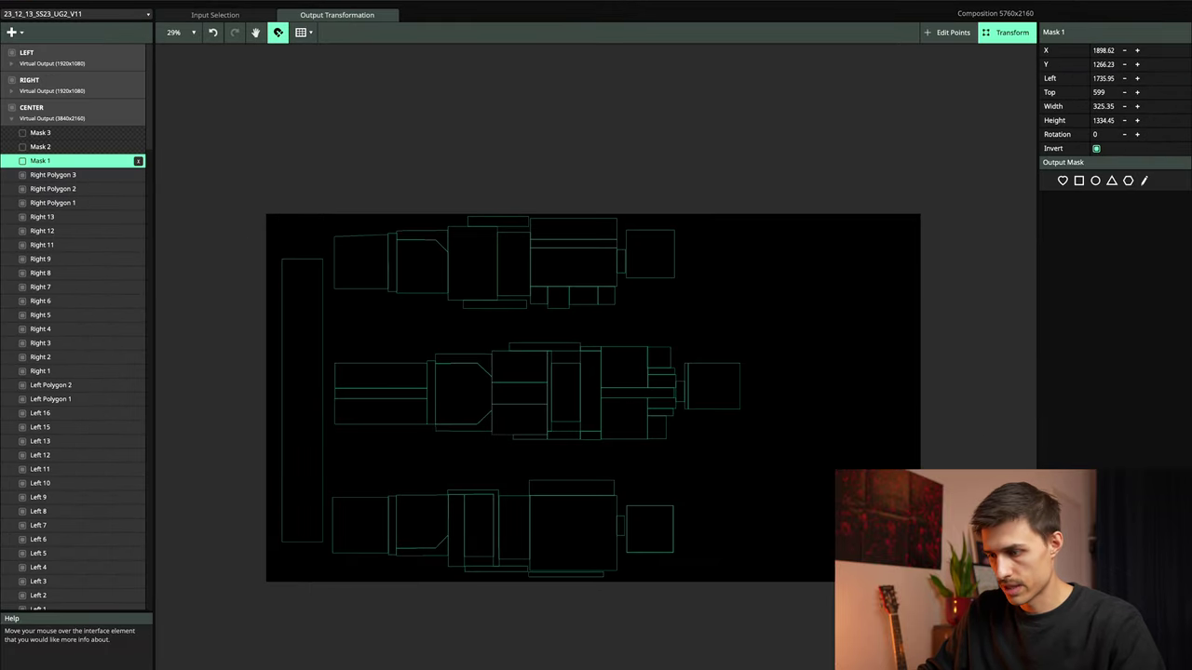
pyautogui.click(729, 242)
pyautogui.moveTo(747, 199); pyautogui.dragTo(352, 307)
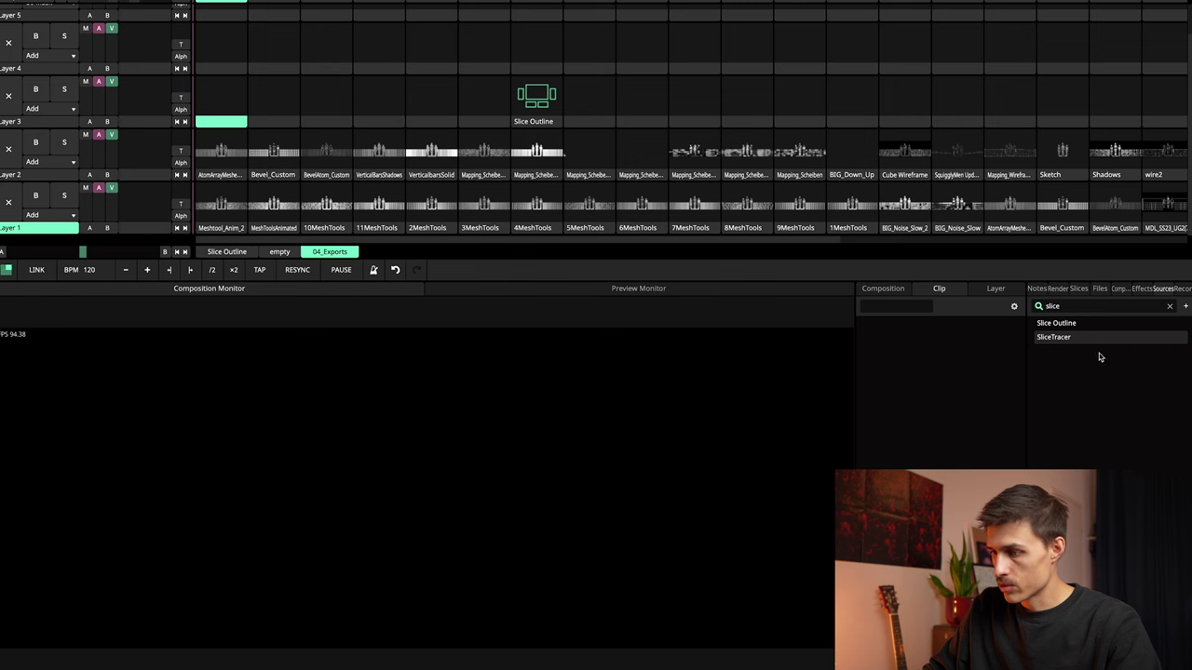
# Step: Switch to Juicebar, search the plugin catalogue for "slice tra" and open the Slice Tracer page
pyautogui.press('super+Tab')
pyautogui.click(429, 343)
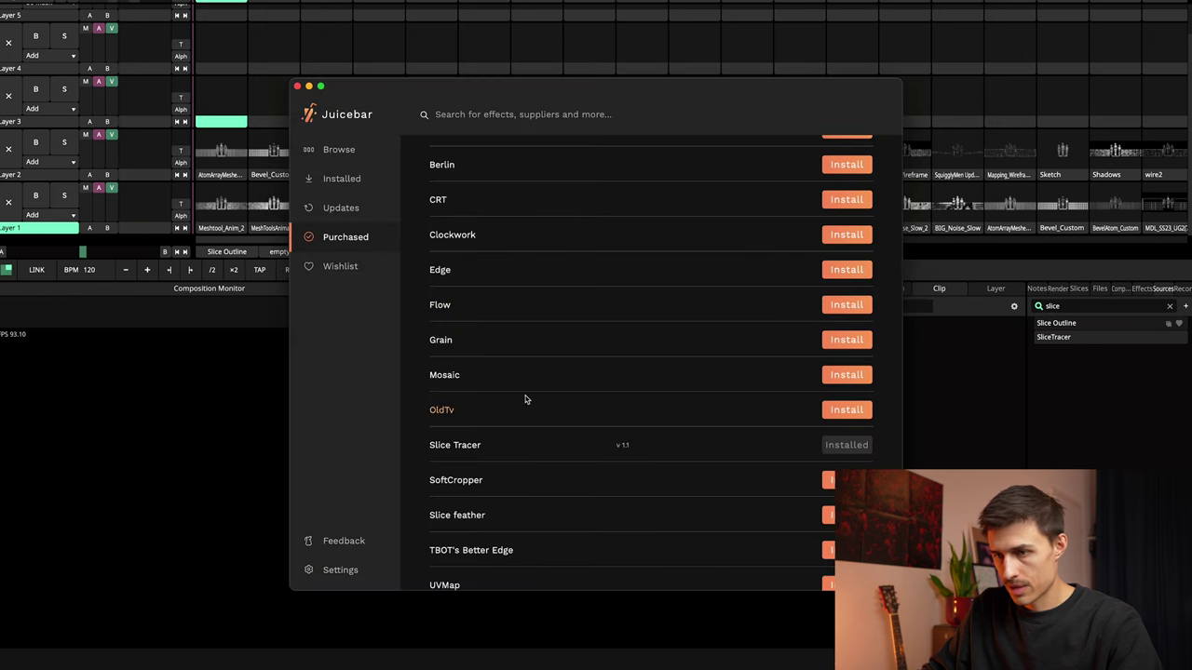
pyautogui.click(339, 150)
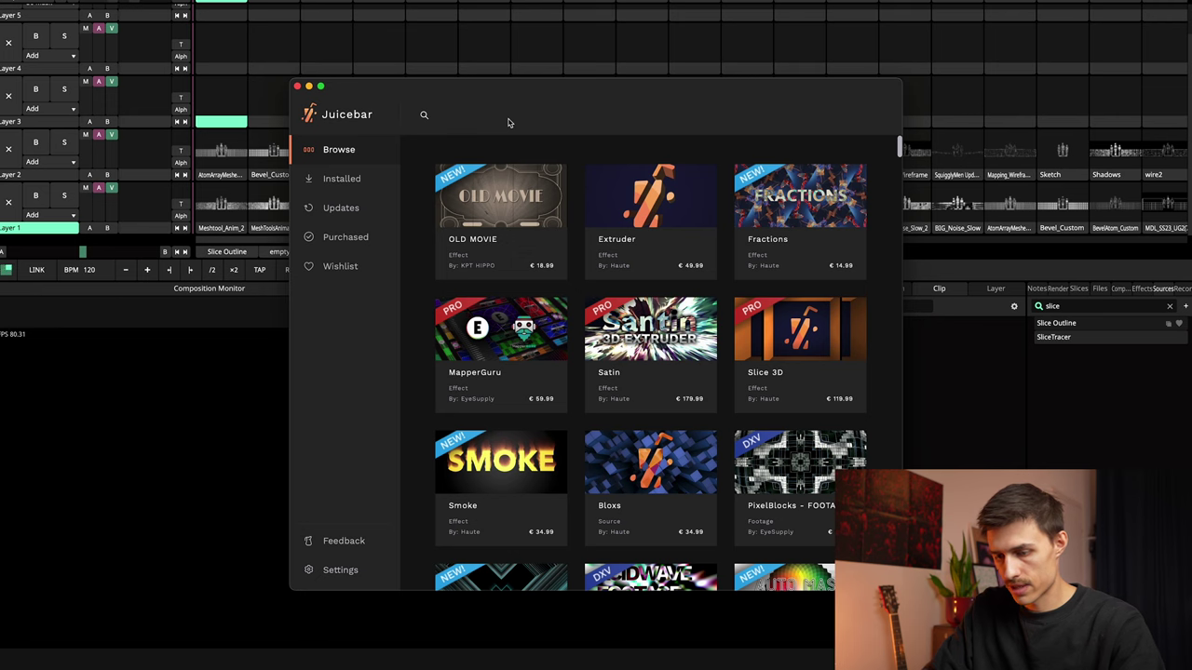
pyautogui.write('slicetrac')
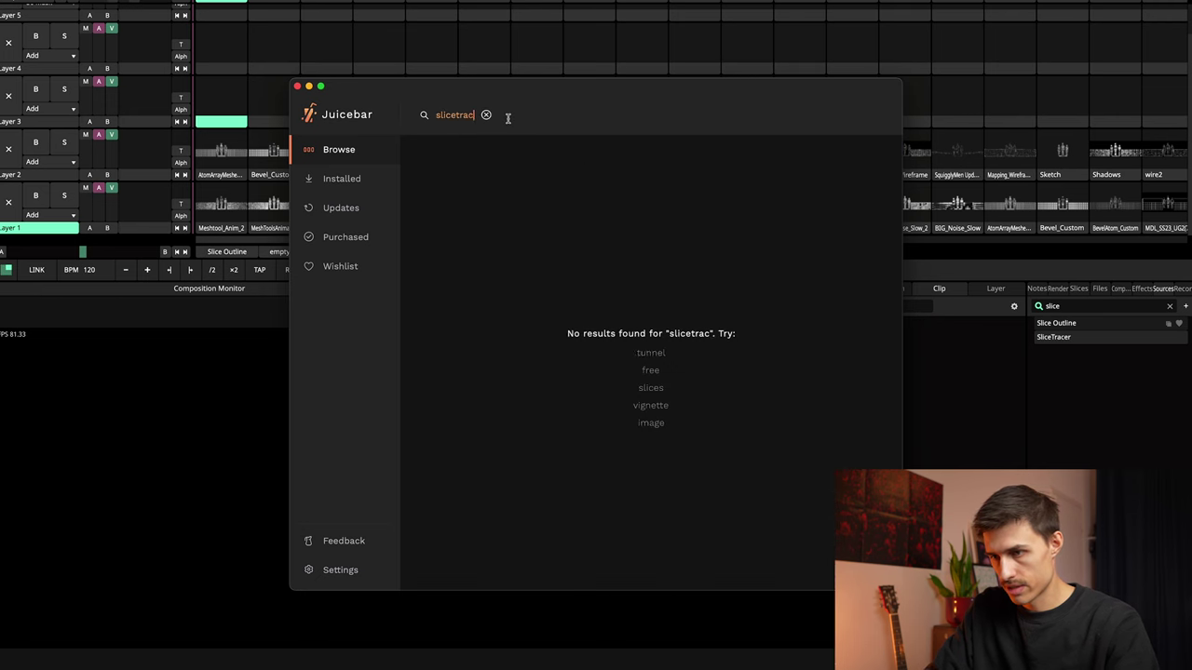
pyautogui.press('BackSpace')
pyautogui.press('BackSpace')
pyautogui.press('BackSpace')
pyautogui.press('BackSpace')
pyautogui.write('tra')
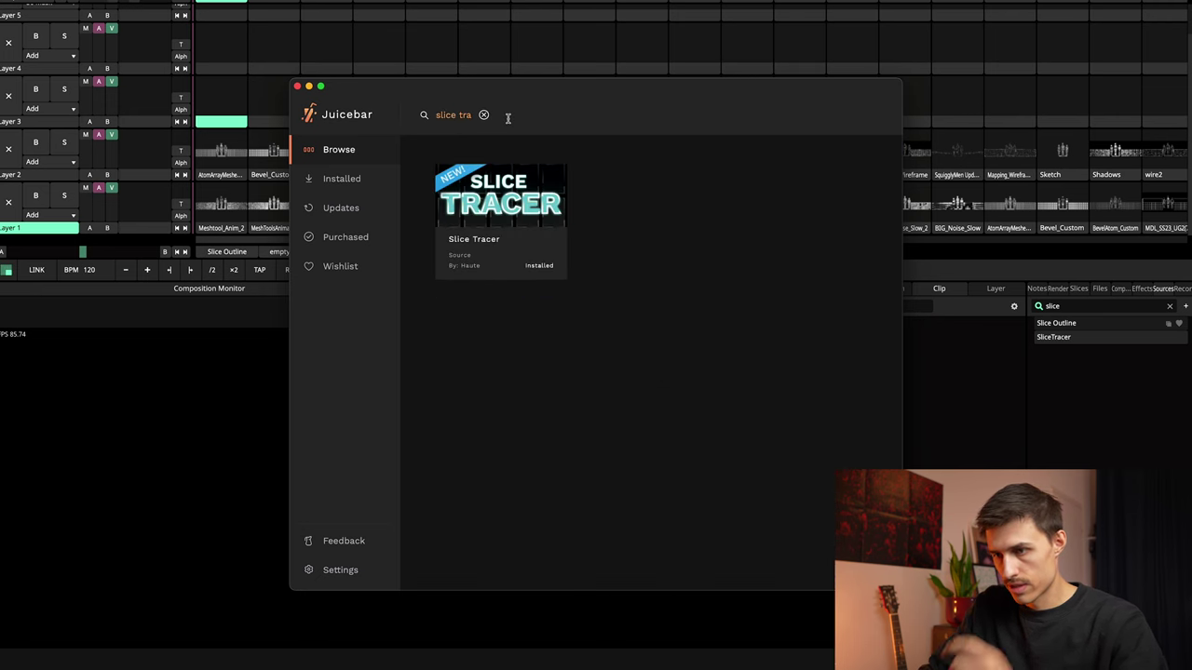
pyautogui.click(519, 207)
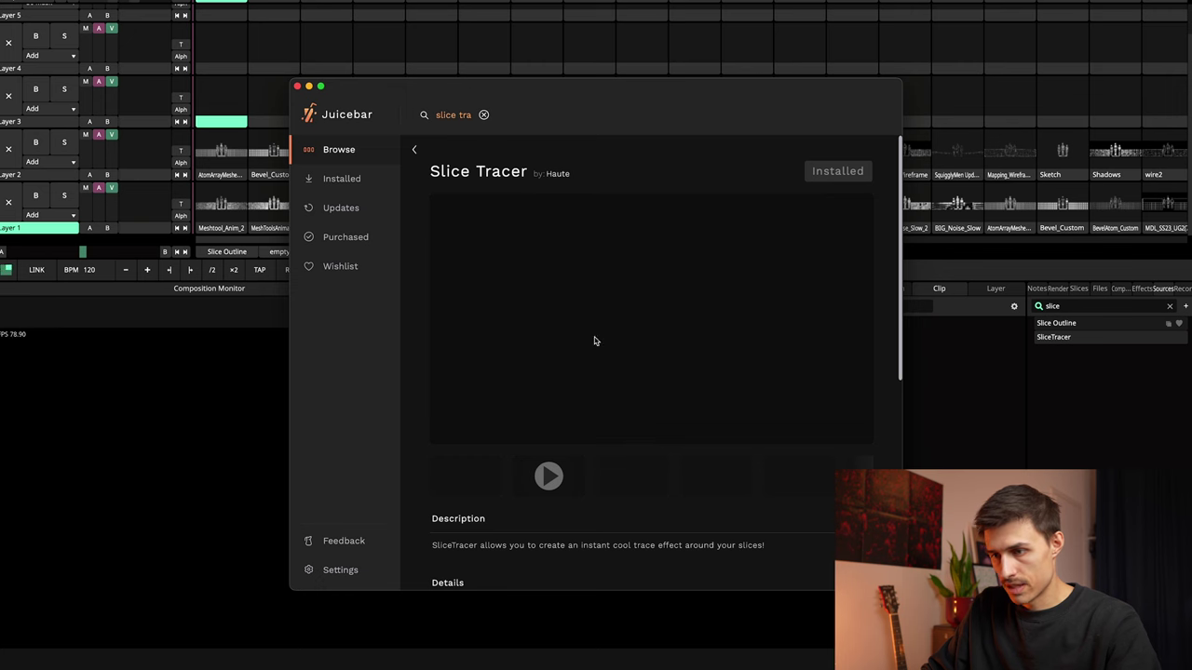
# Step: Play the Slice Tracer demo video, skip through it to about 1:24, pause it and close Juicebar
pyautogui.click(568, 465)
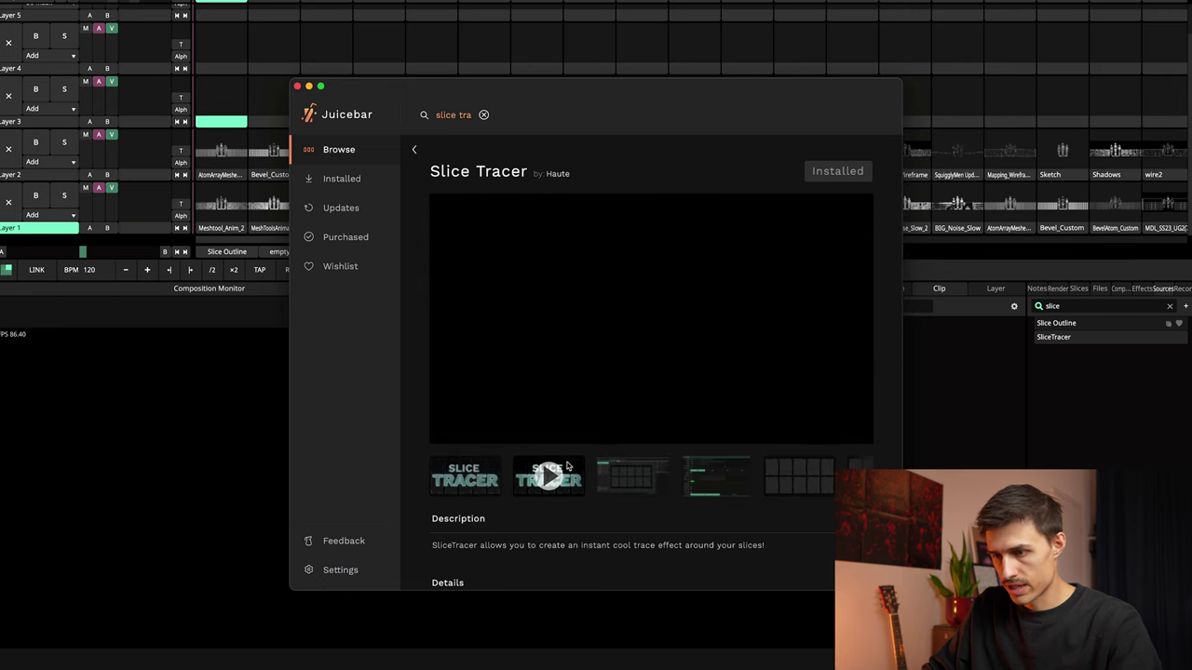
pyautogui.click(477, 432)
pyautogui.click(493, 420)
pyautogui.click(532, 421)
pyautogui.click(611, 421)
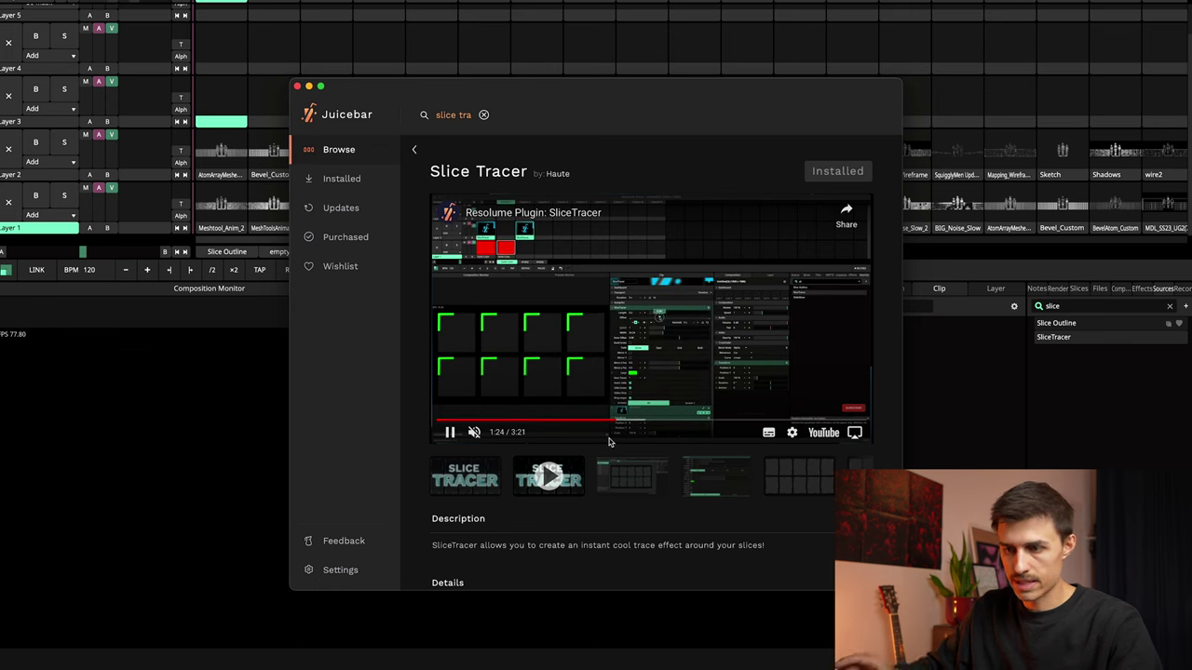
pyautogui.click(450, 432)
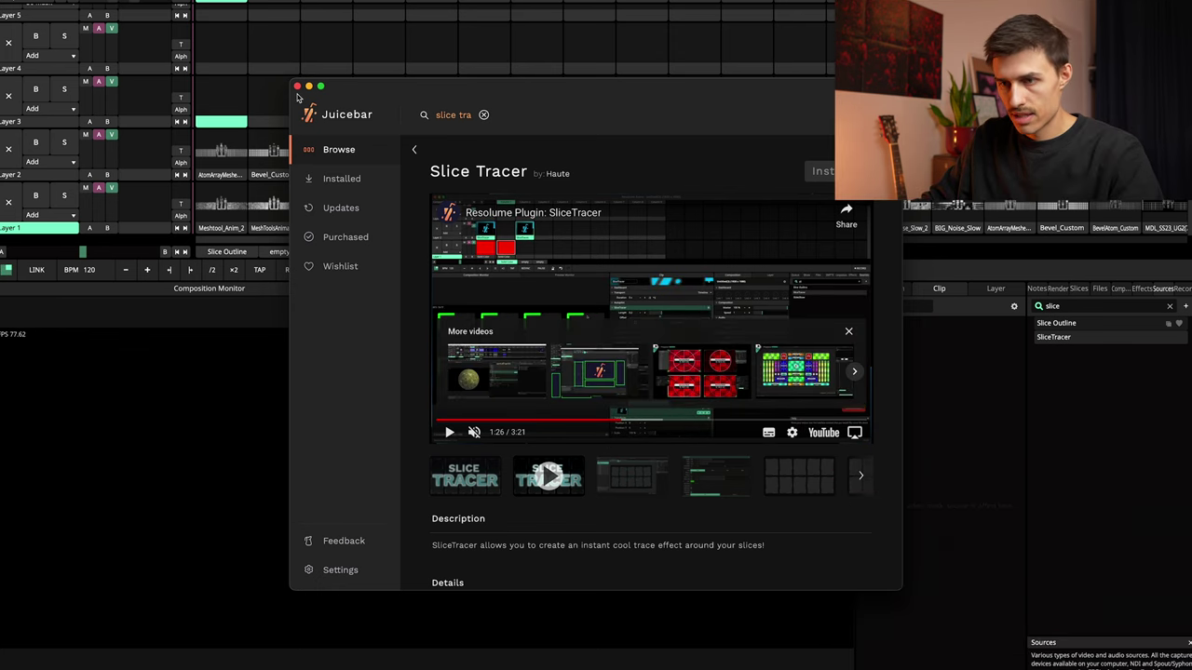
pyautogui.click(297, 86)
# Step: Add the SliceTracer source to Layer 3 in Column 1 and launch the clip
pyautogui.moveTo(1053, 337); pyautogui.dragTo(220, 102)
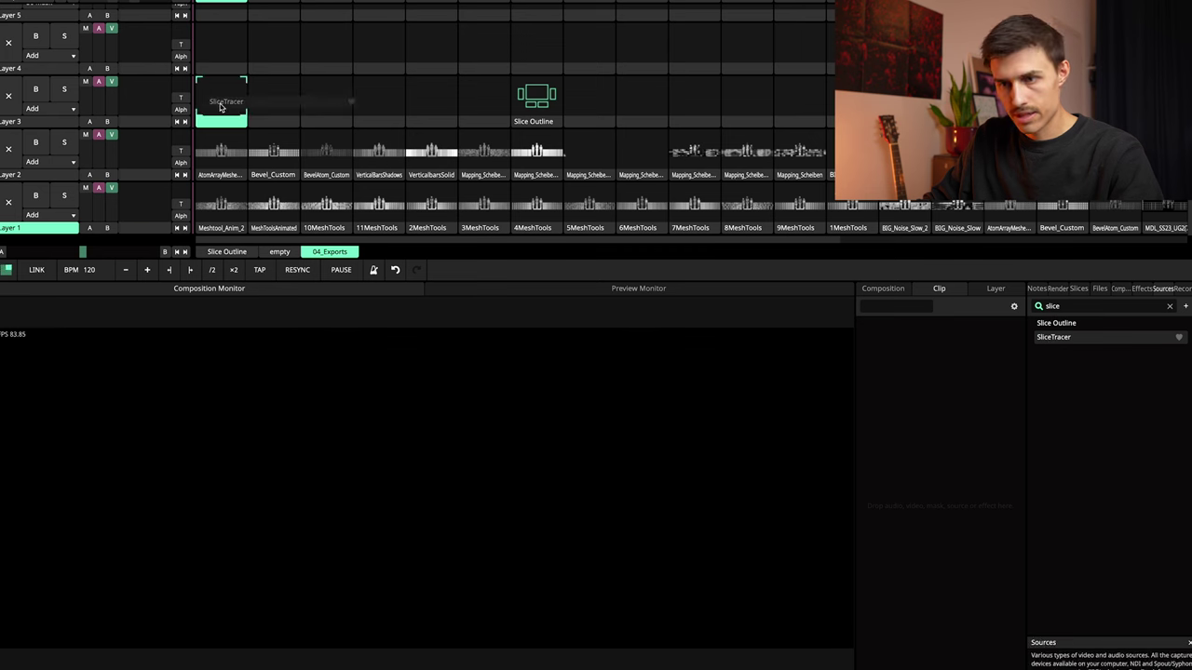
pyautogui.click(221, 98)
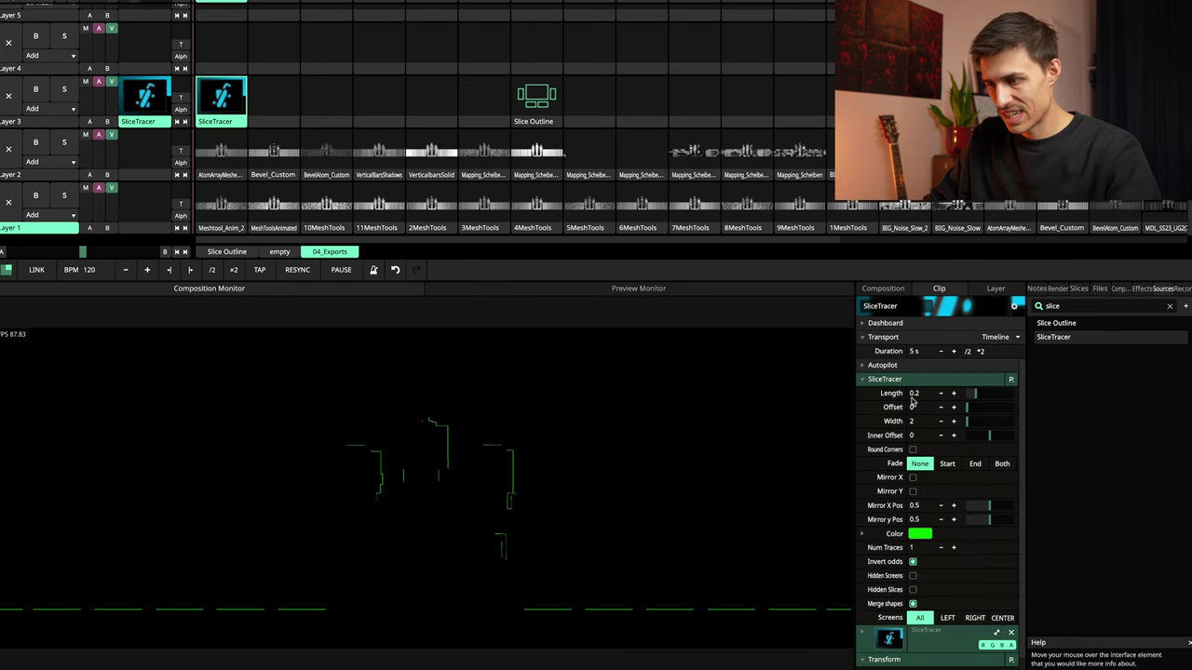
# Step: Set the SliceTracer length to 0.47 and animate its offset over a 5-second timeline
pyautogui.click(991, 393)
pyautogui.moveTo(1000, 395)
pyautogui.mouseDown()
pyautogui.moveTo(1013, 395)
pyautogui.moveTo(984, 406)
pyautogui.moveTo(1004, 406)
pyautogui.mouseUp()
pyautogui.click(862, 407)
pyautogui.click(810, 269)
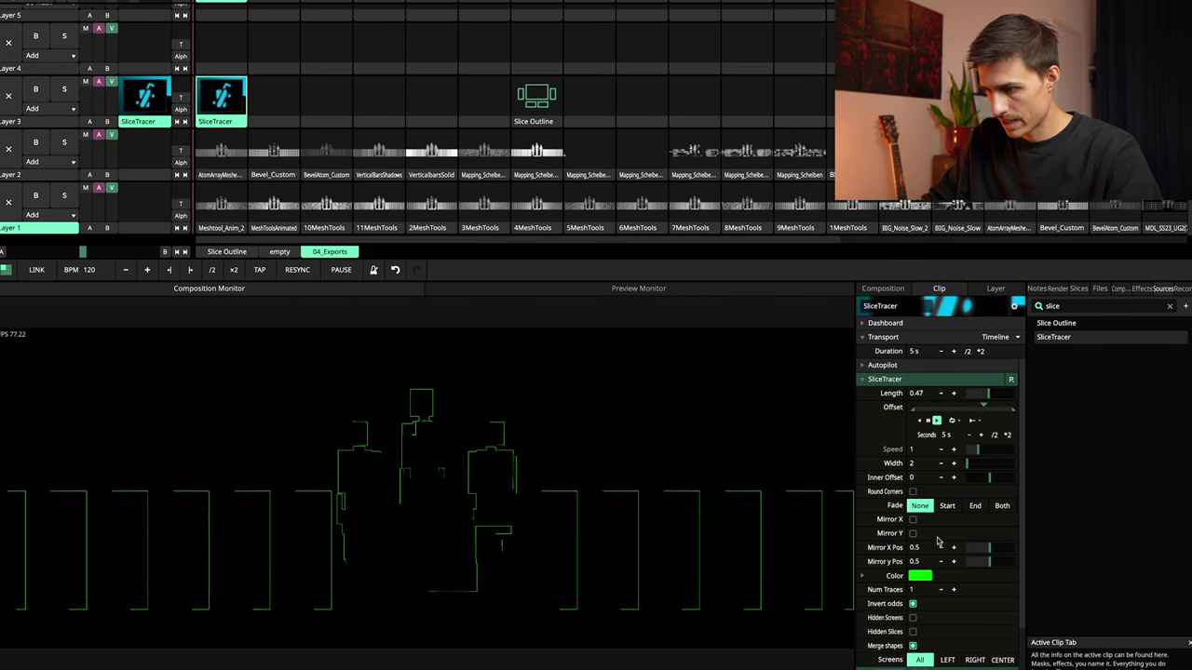
# Step: Turn off Merge shapes for the SliceTracer and set its width to 11.83
pyautogui.click(913, 645)
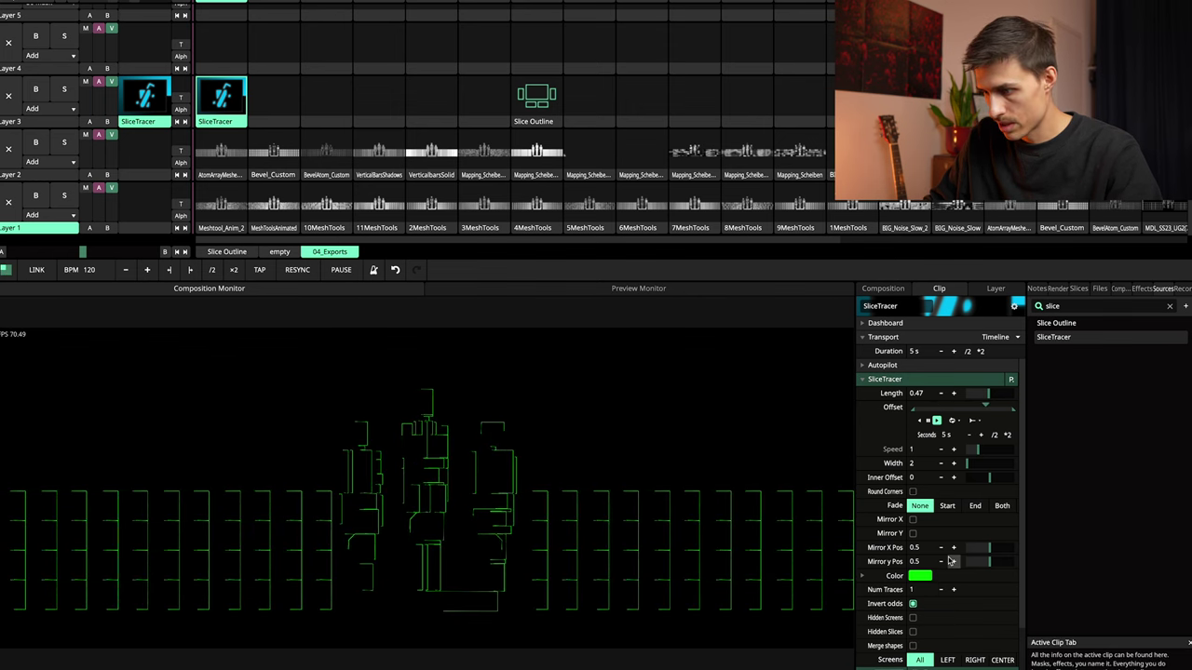
pyautogui.moveTo(967, 464); pyautogui.dragTo(971, 465)
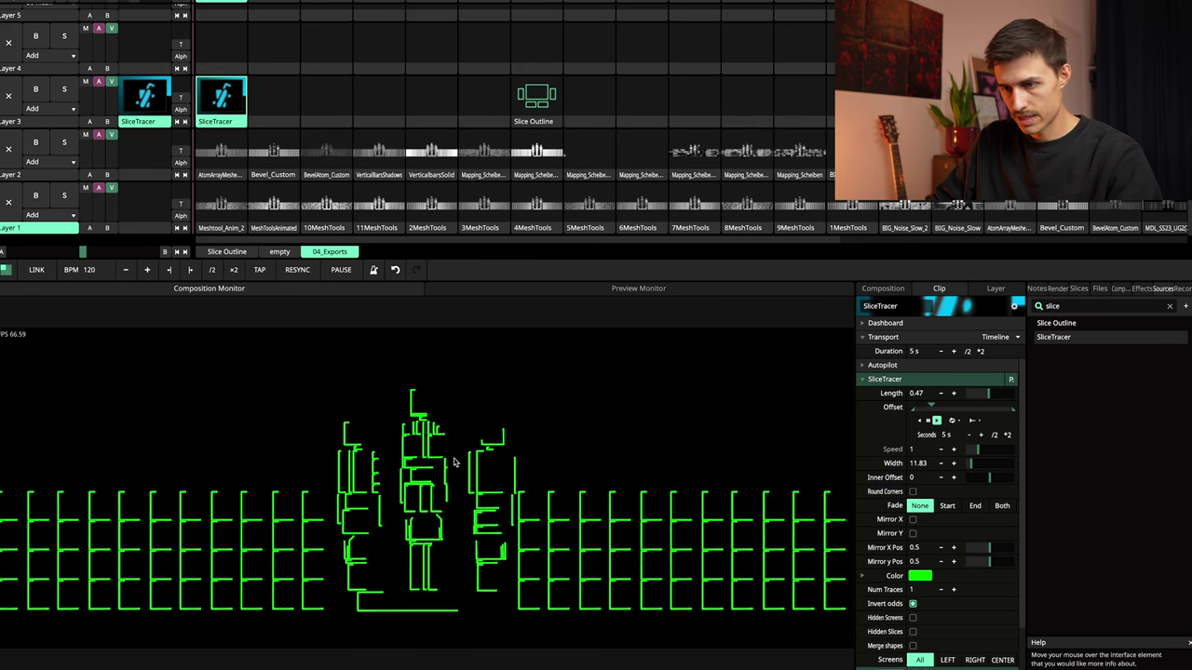
# Step: Try the SliceTracer offset in Basic mode with manual adjustment and return it to the Timeline animation
pyautogui.click(862, 406)
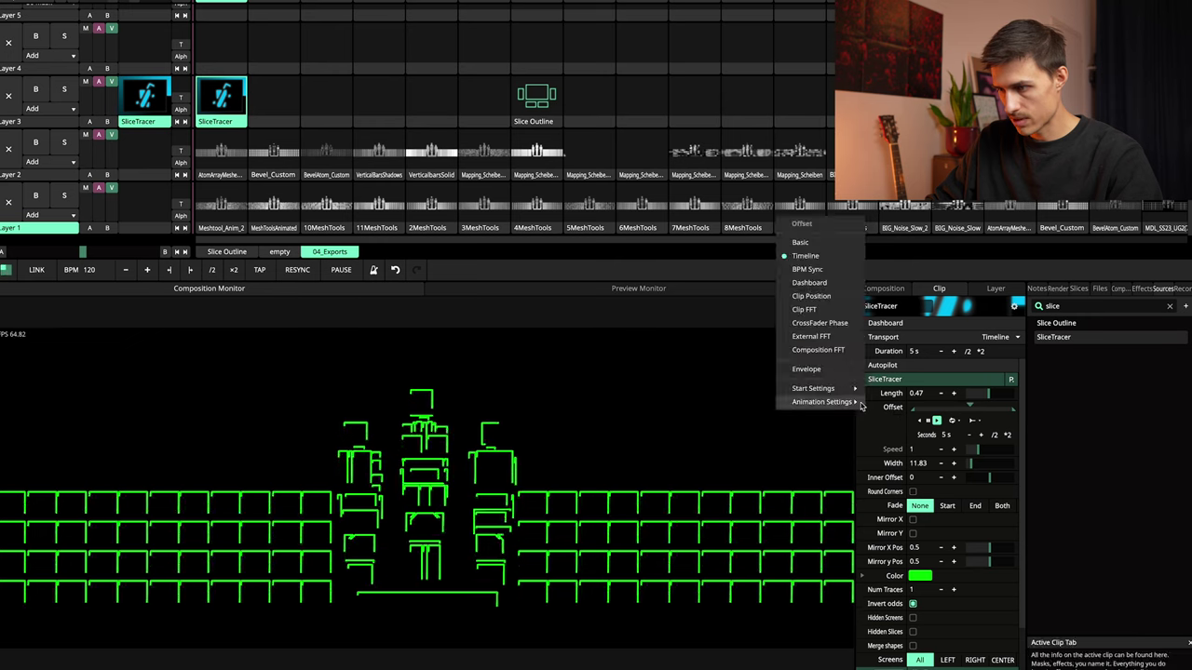
pyautogui.click(824, 242)
pyautogui.moveTo(997, 408)
pyautogui.mouseDown()
pyautogui.moveTo(969, 401)
pyautogui.moveTo(998, 412)
pyautogui.mouseUp()
pyautogui.click(862, 409)
pyautogui.click(867, 410)
pyautogui.click(869, 412)
pyautogui.click(864, 410)
pyautogui.click(815, 271)
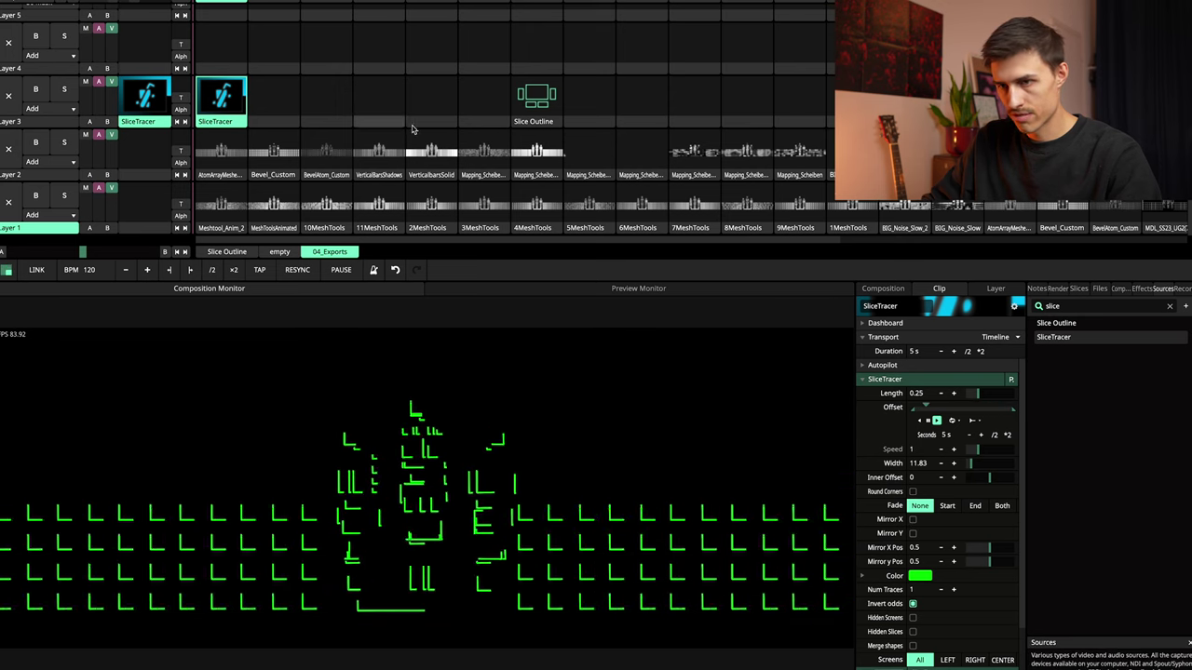
# Step: Duplicate the SliceTracer clip to Layer 4 and set the copy's inner offset to -50 and length to 0.78
pyautogui.moveTo(227, 121); pyautogui.dragTo(229, 54)
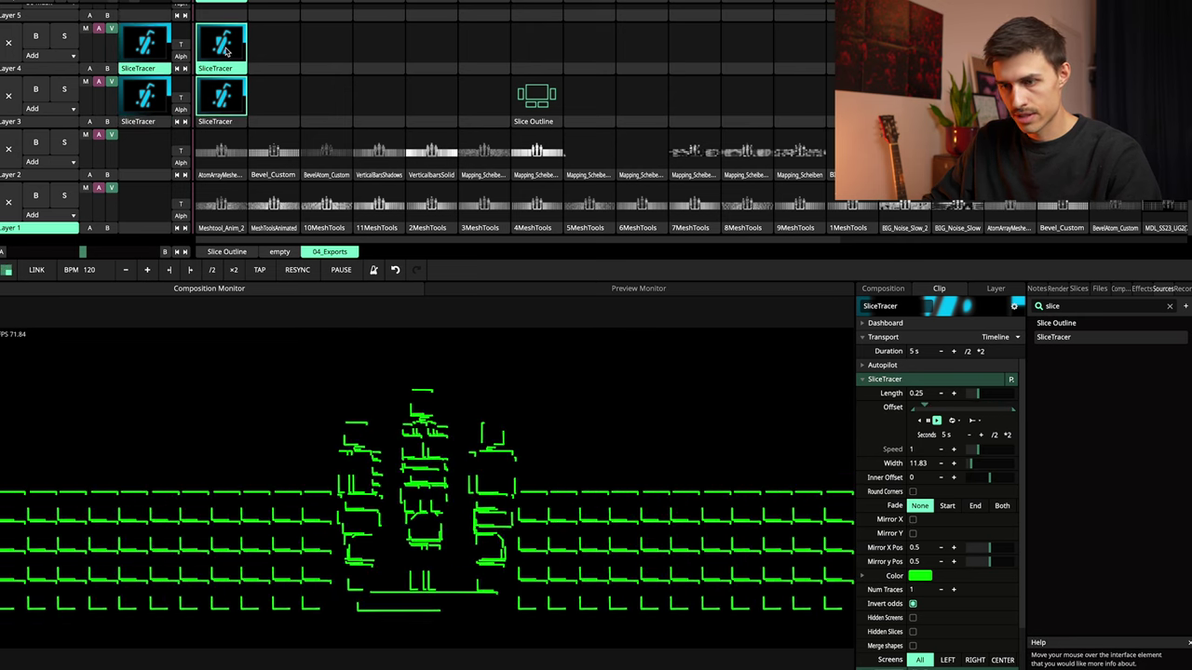
pyautogui.moveTo(978, 478); pyautogui.dragTo(966, 482)
pyautogui.moveTo(978, 395); pyautogui.dragTo(1004, 398)
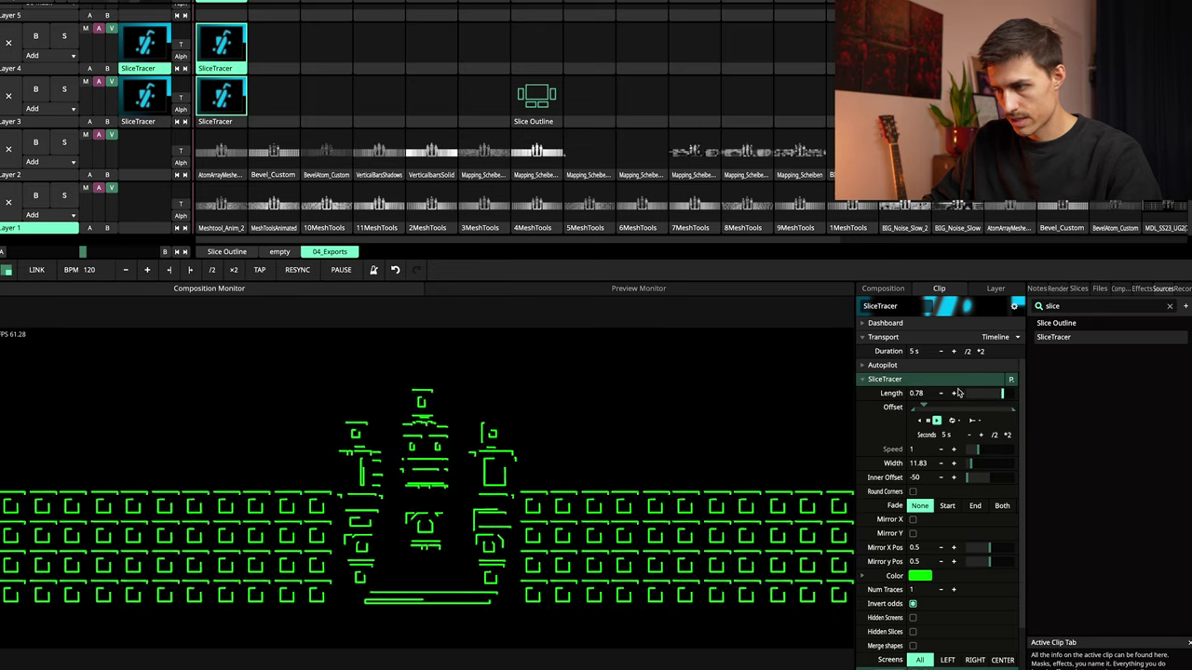
# Step: Set the Layer 3 SliceTracer's length to 0.63 and expand its color settings
pyautogui.click(221, 94)
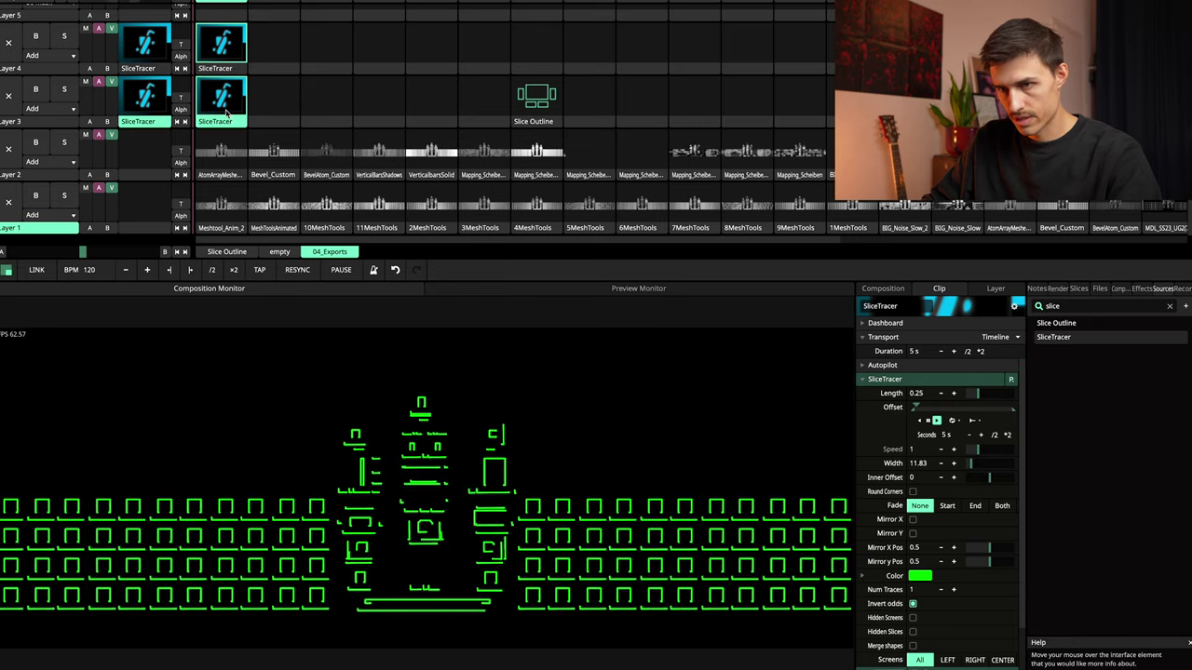
pyautogui.moveTo(980, 400); pyautogui.dragTo(997, 396)
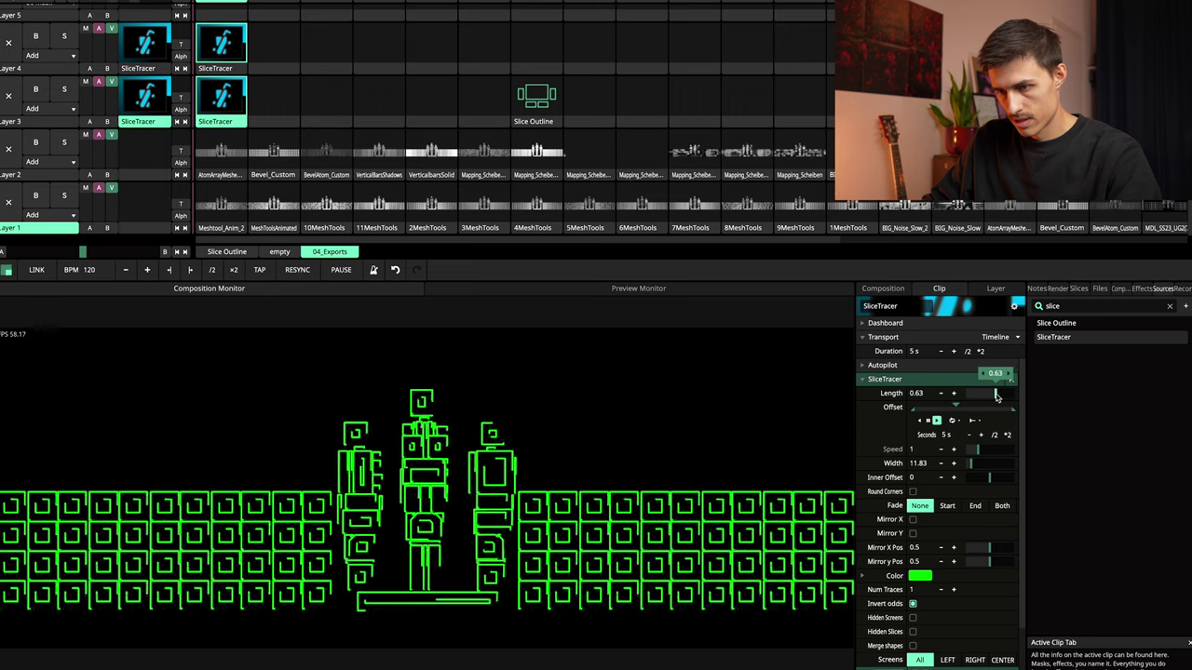
pyautogui.click(927, 576)
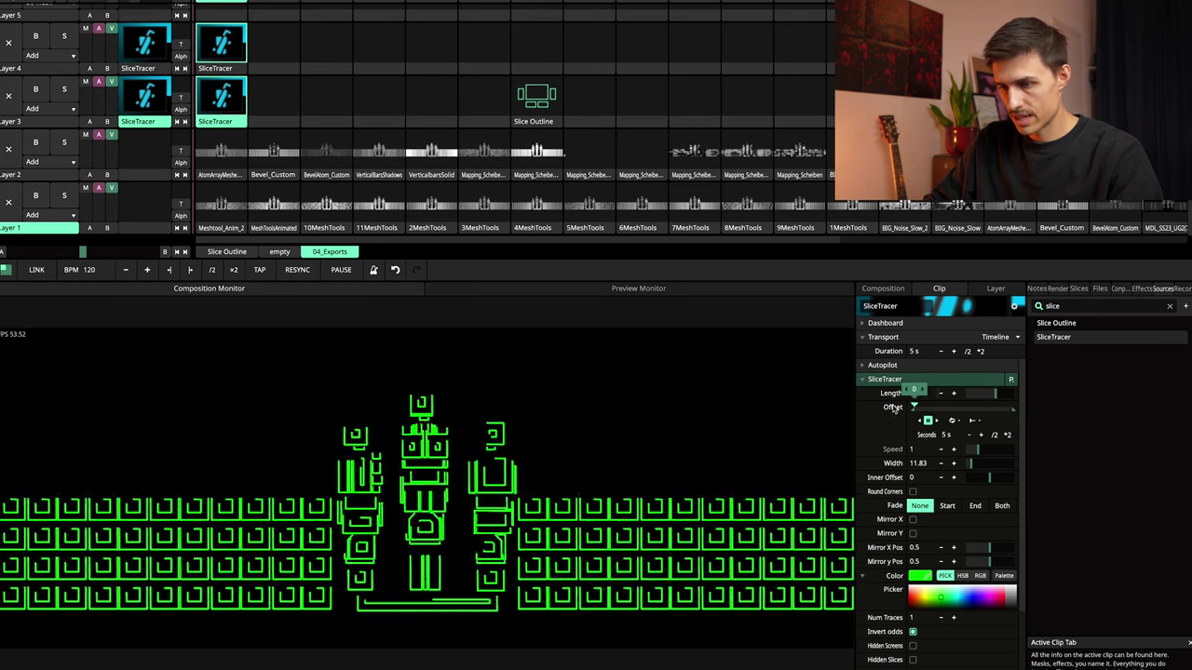
# Step: Duplicate the Layer 4 SliceTracer clip to Layer 5 in Column 1
pyautogui.click(156, 68)
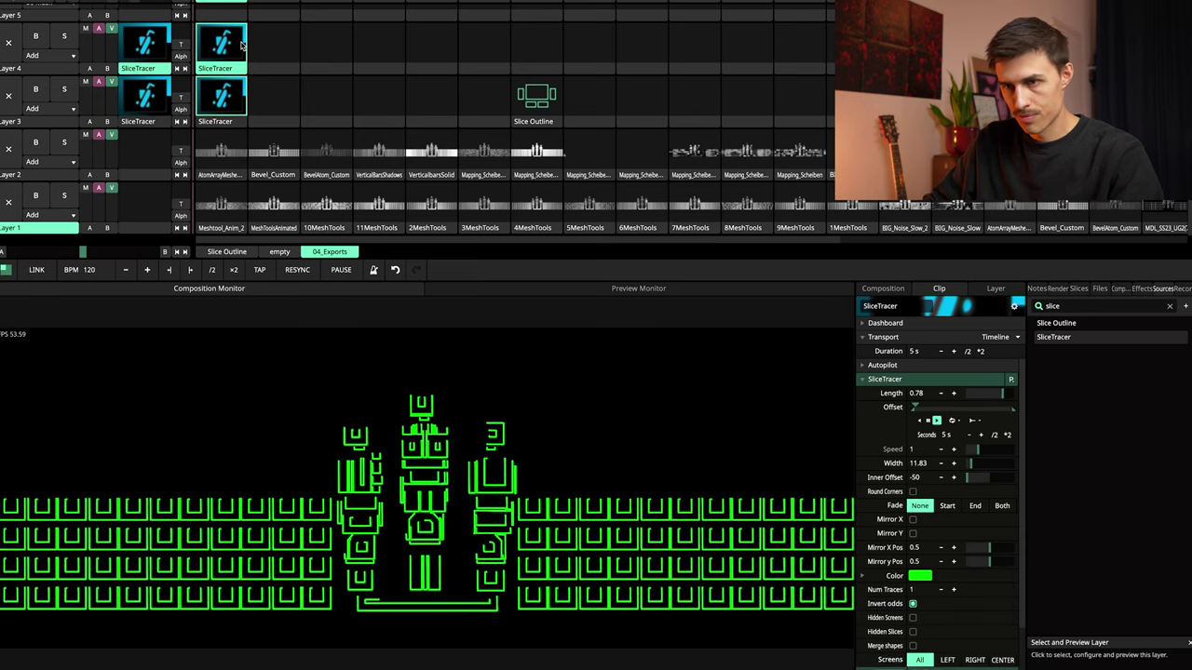
pyautogui.scroll(2, 214, 97)
pyautogui.keyDown('alt'); pyautogui.moveTo(215, 100); pyautogui.dragTo(221, 46); pyautogui.keyUp('alt')
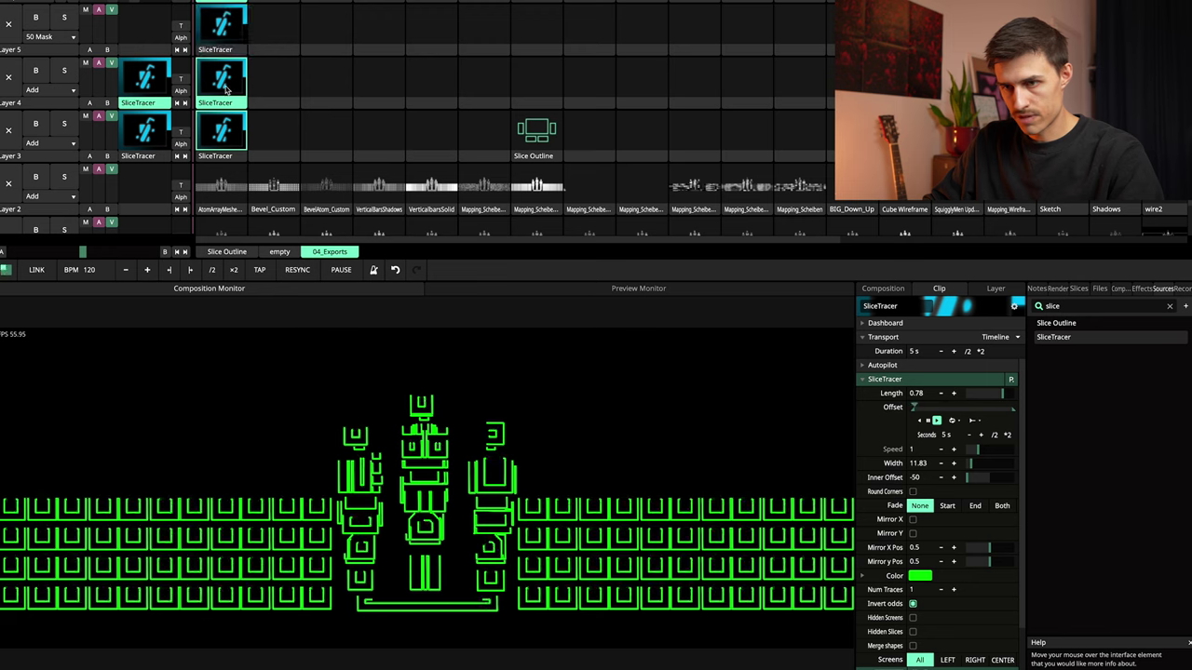
# Step: Pause the Layer 4 SliceTracer's offset animation and set its inner offset to -14.83 and length to 1
pyautogui.click(928, 421)
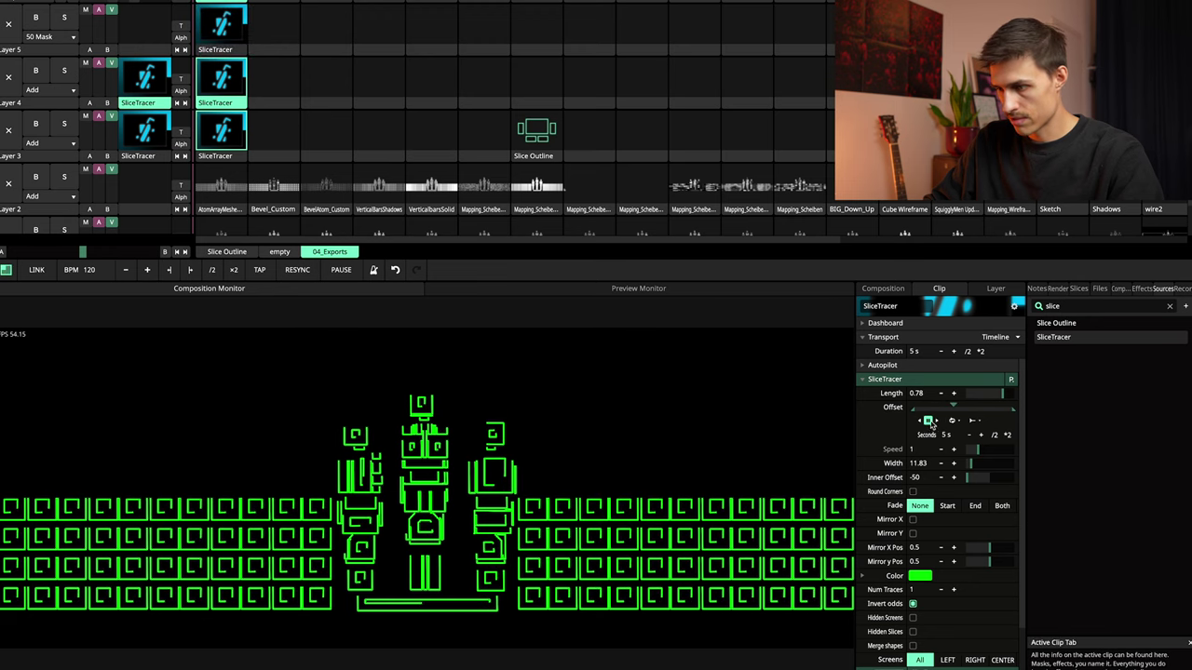
pyautogui.moveTo(979, 482); pyautogui.dragTo(984, 484)
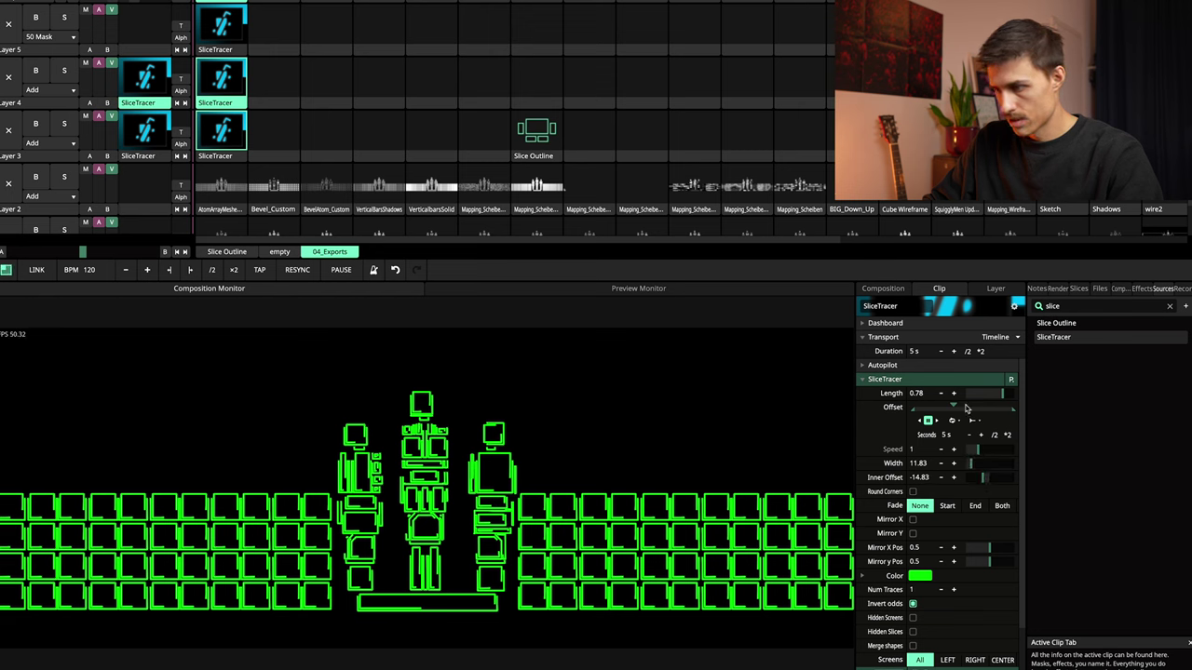
pyautogui.moveTo(994, 396); pyautogui.dragTo(1048, 399)
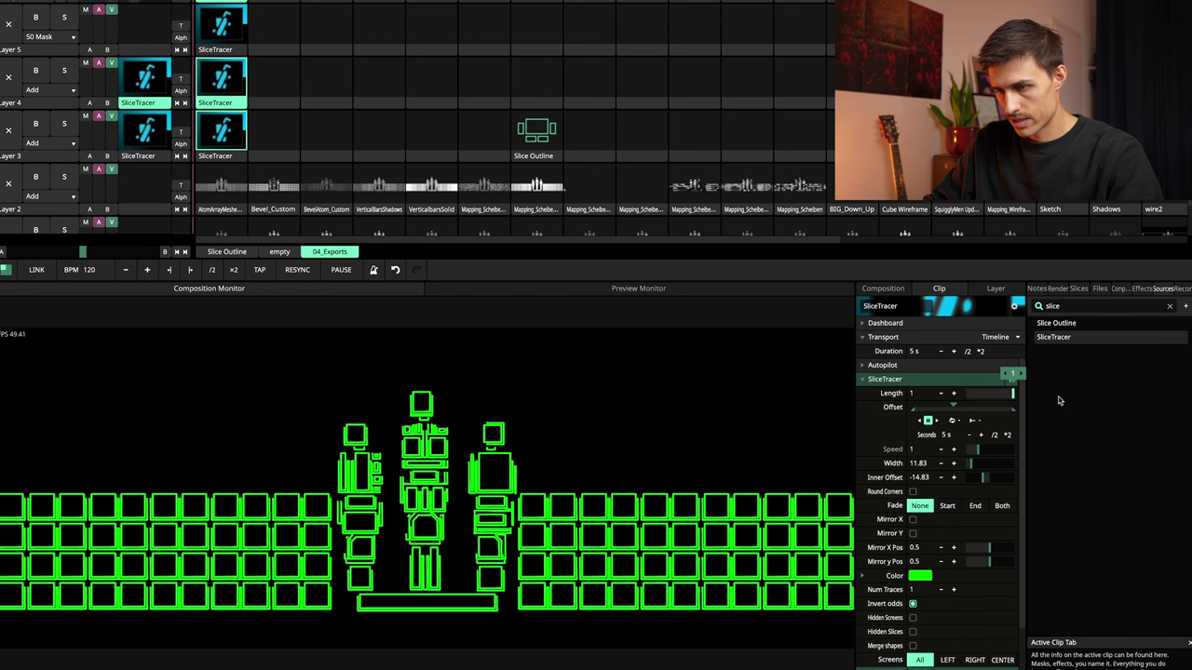
# Step: Set the SliceTracer width to 5 and the Layer 5 copy's inner offset to -28.89
pyautogui.moveTo(974, 468); pyautogui.dragTo(968, 467)
pyautogui.doubleClick(917, 463)
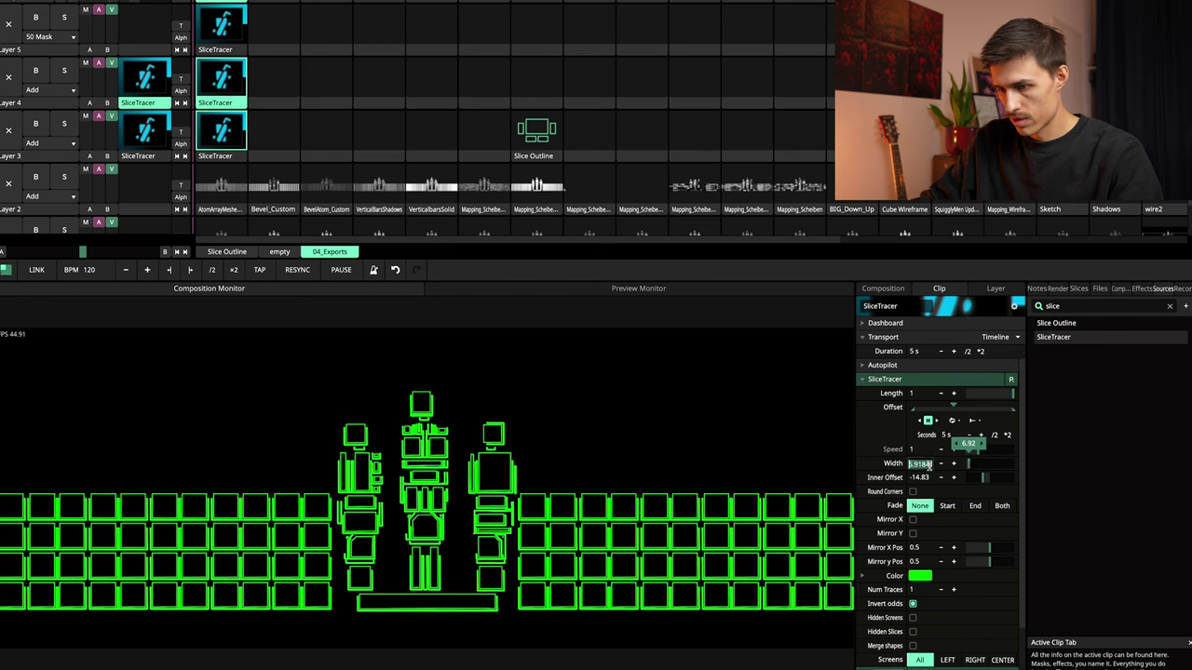
pyautogui.write('4')
pyautogui.press('Return')
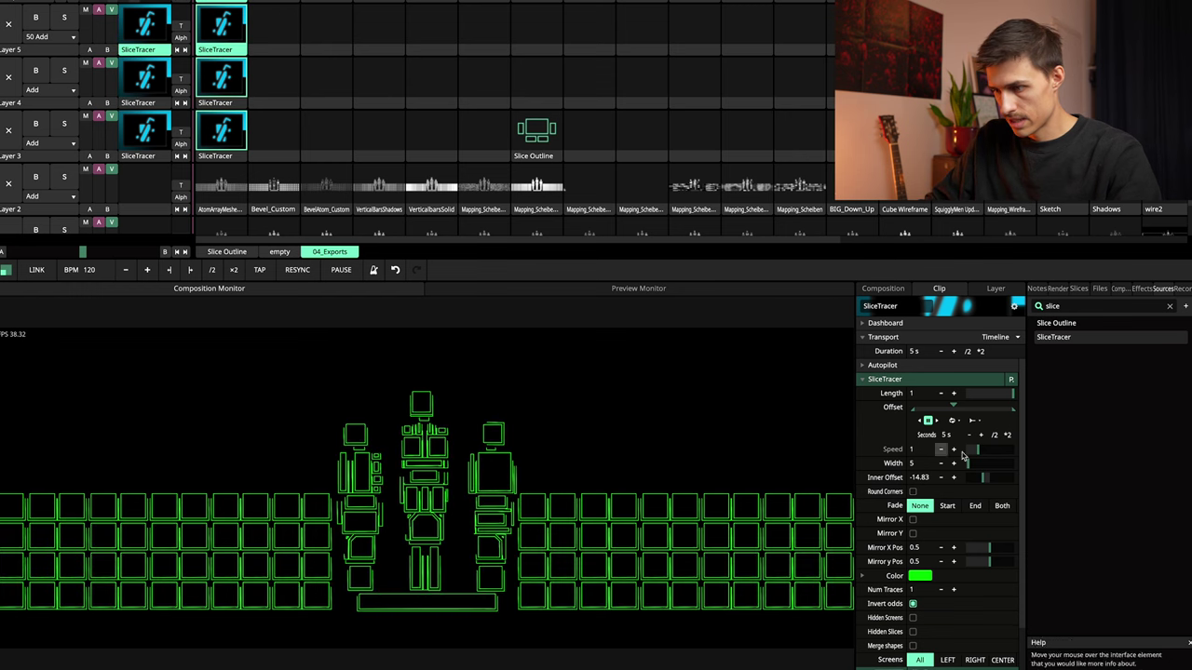
pyautogui.moveTo(983, 478); pyautogui.dragTo(976, 479)
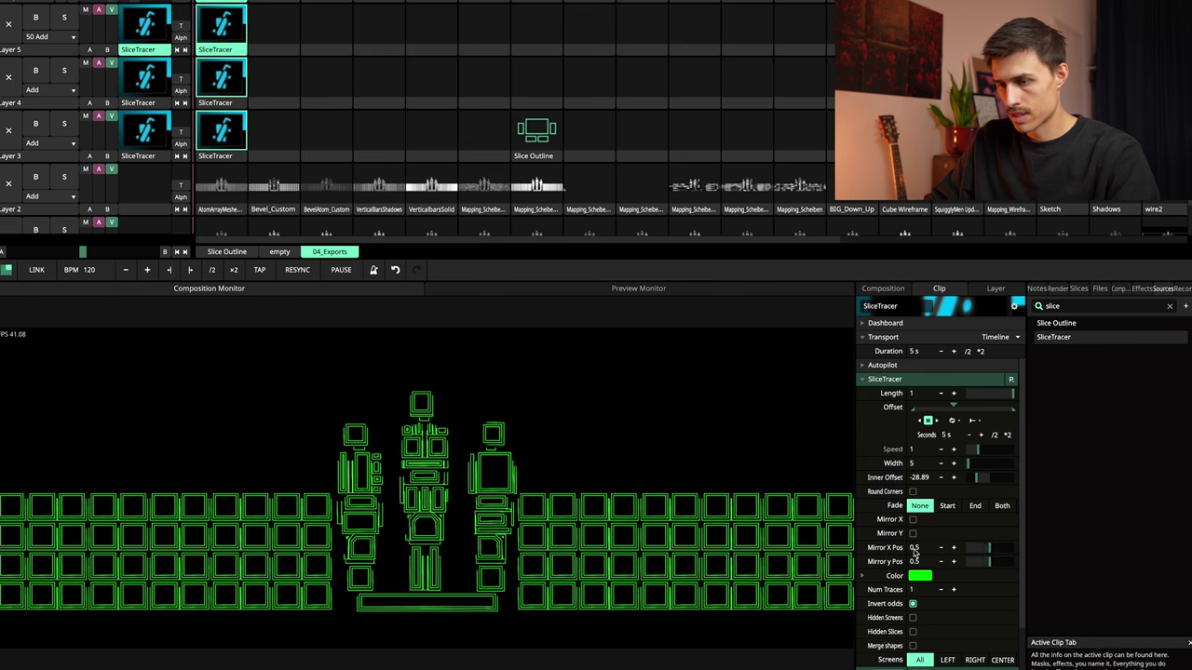
# Step: Start a video recording of the composition
pyautogui.click(1179, 288)
pyautogui.click(1067, 311)
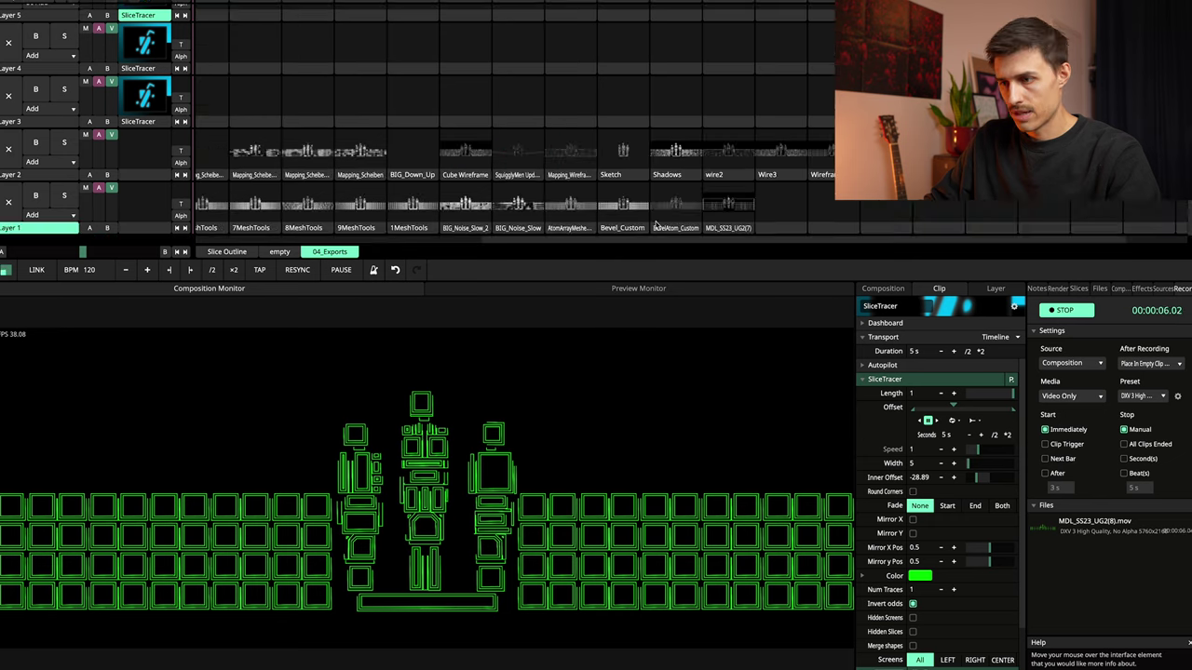
# Step: Preview the MDL_SS23_UG2(7) clip on Layer 1 and clear the layer again
pyautogui.hscroll(1, 663, 223)
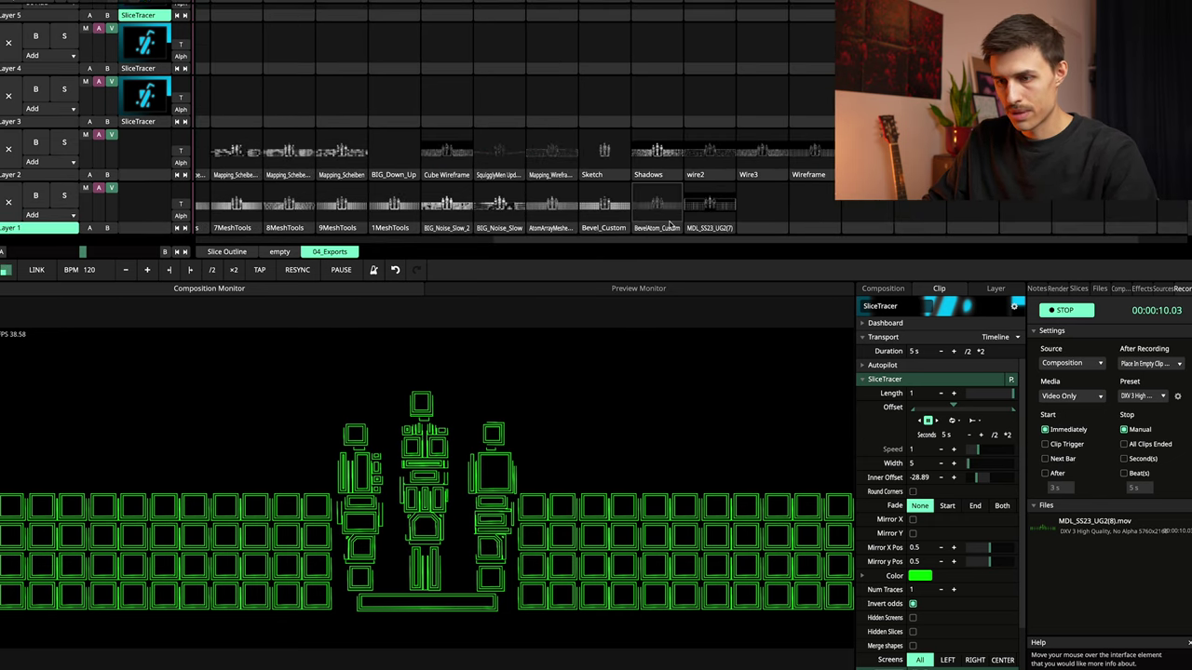
pyautogui.click(711, 206)
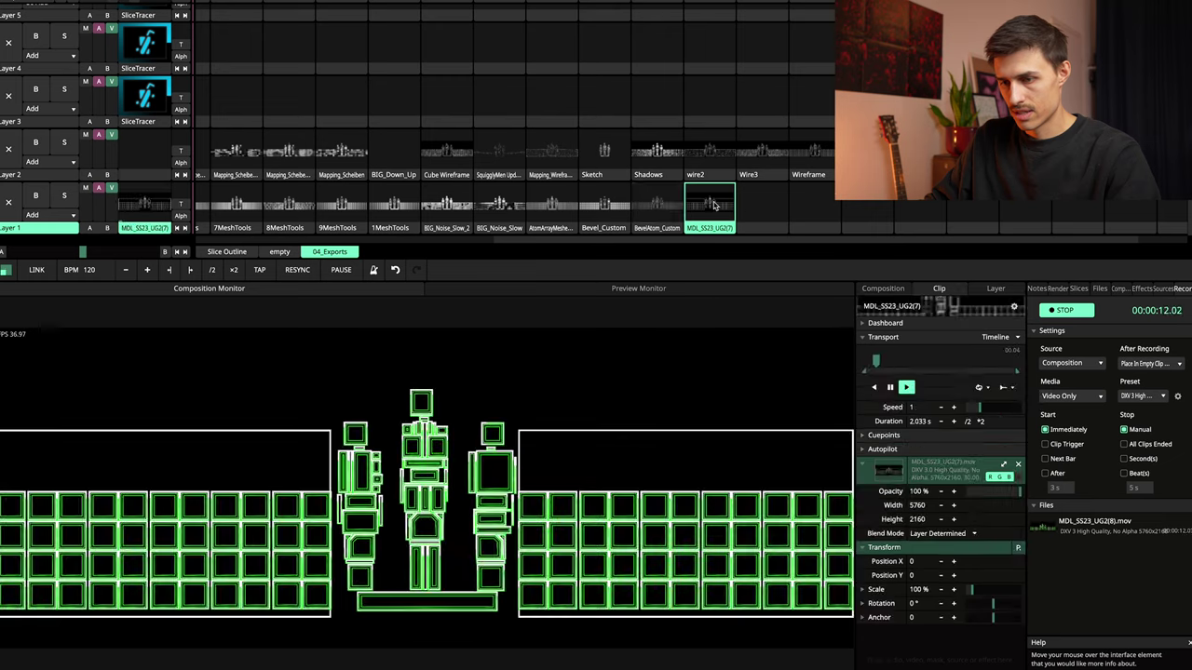
pyautogui.click(762, 206)
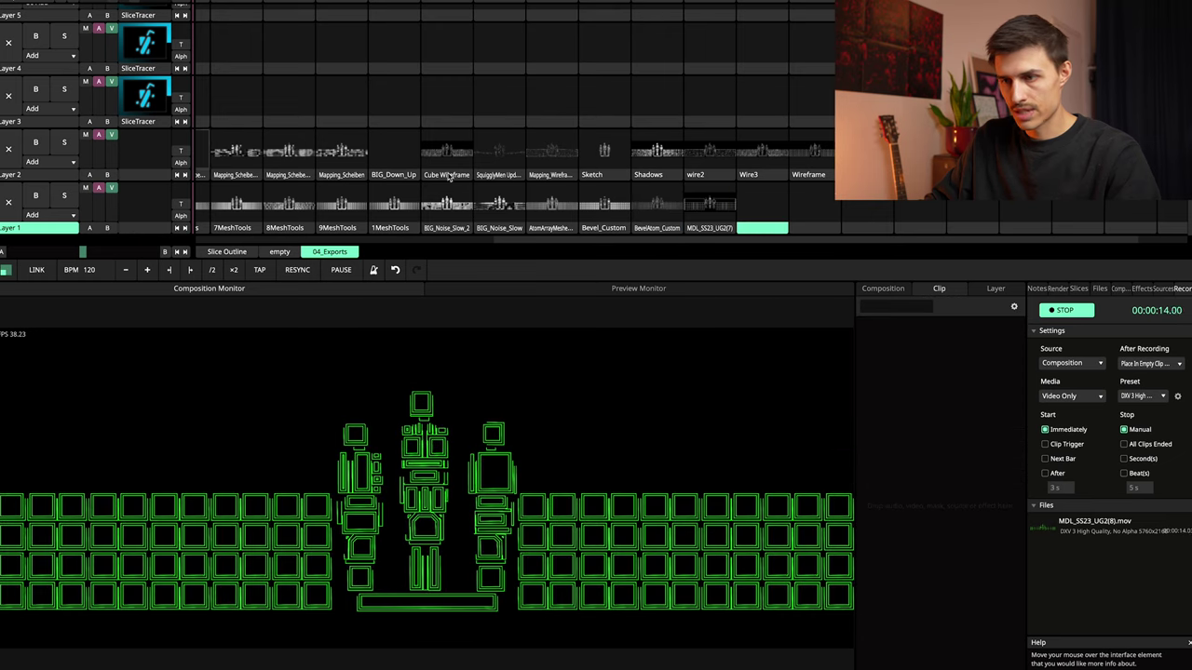
pyautogui.click(710, 205)
pyautogui.click(770, 207)
# Step: Clear the playing SliceTracer clips on Layers 3, 4 and 5 and stop the composition recording
pyautogui.scroll(1, 279, 149)
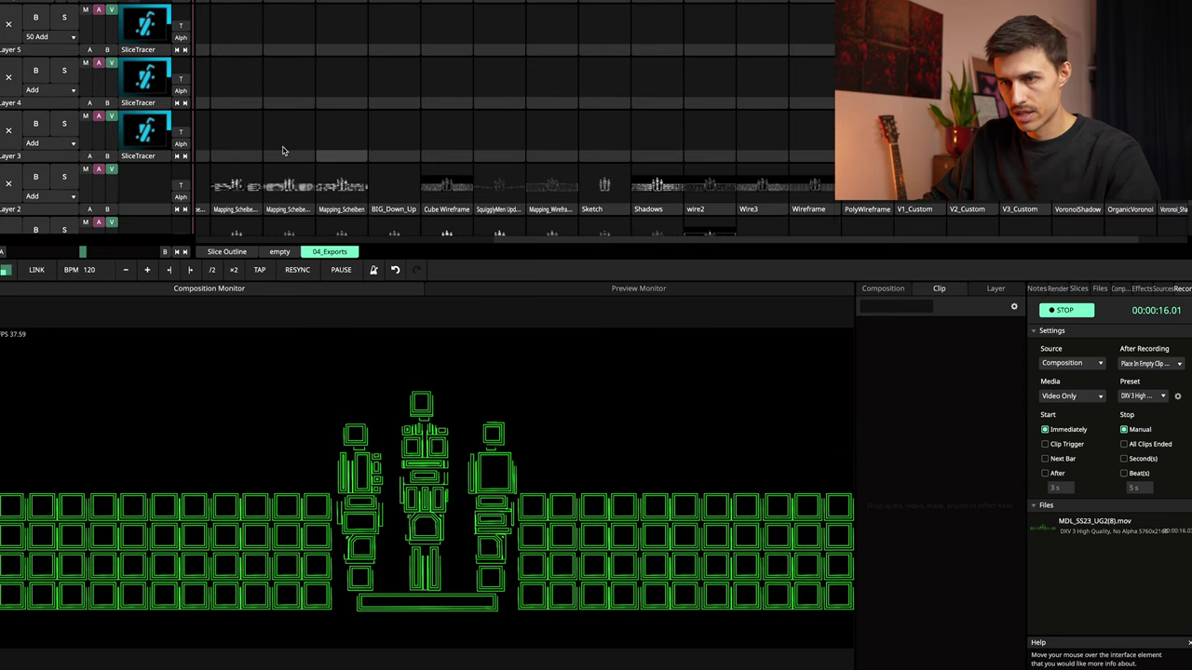
pyautogui.moveTo(546, 242); pyautogui.dragTo(211, 235)
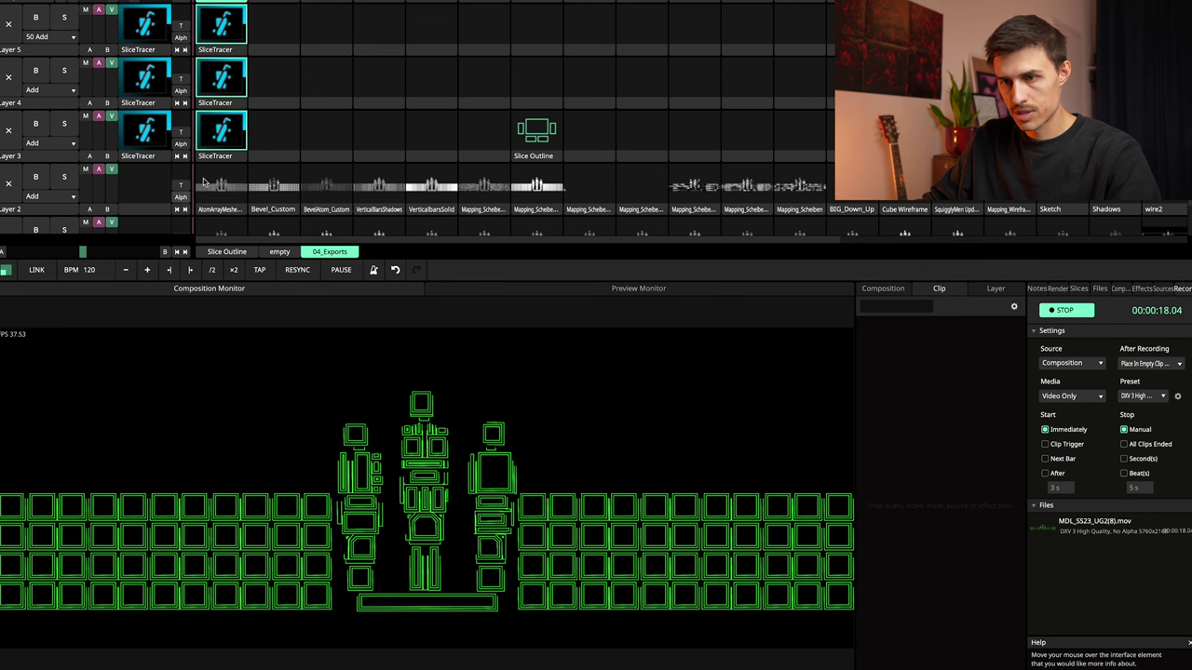
pyautogui.click(274, 130)
pyautogui.click(274, 79)
pyautogui.click(273, 26)
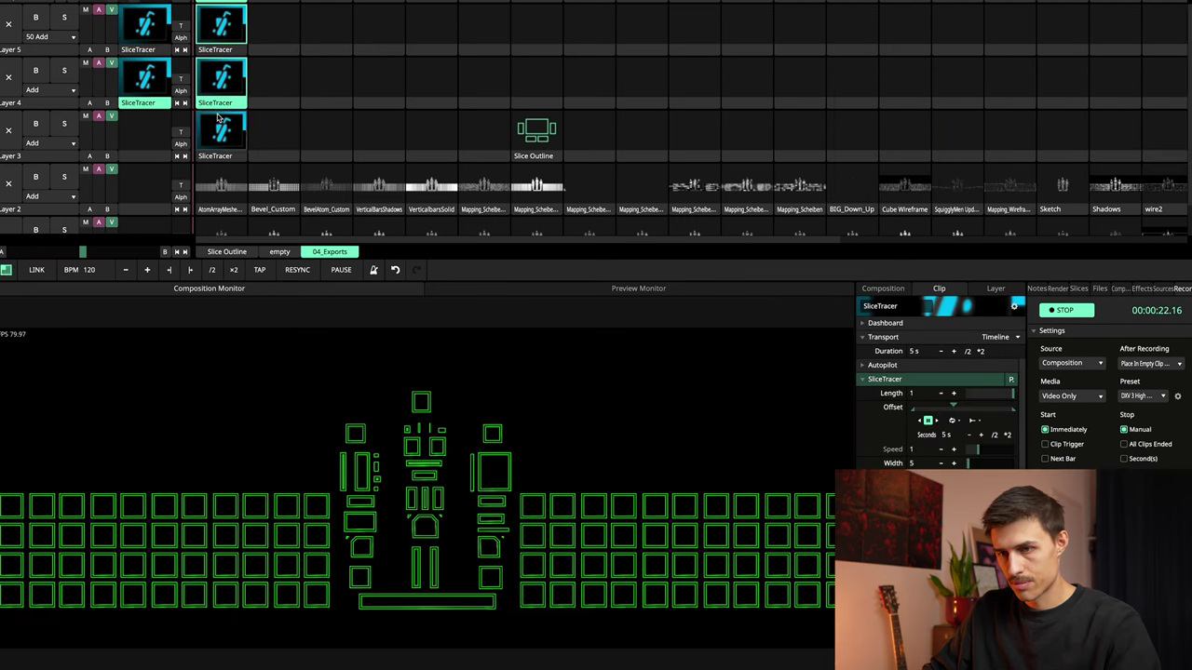
pyautogui.click(280, 130)
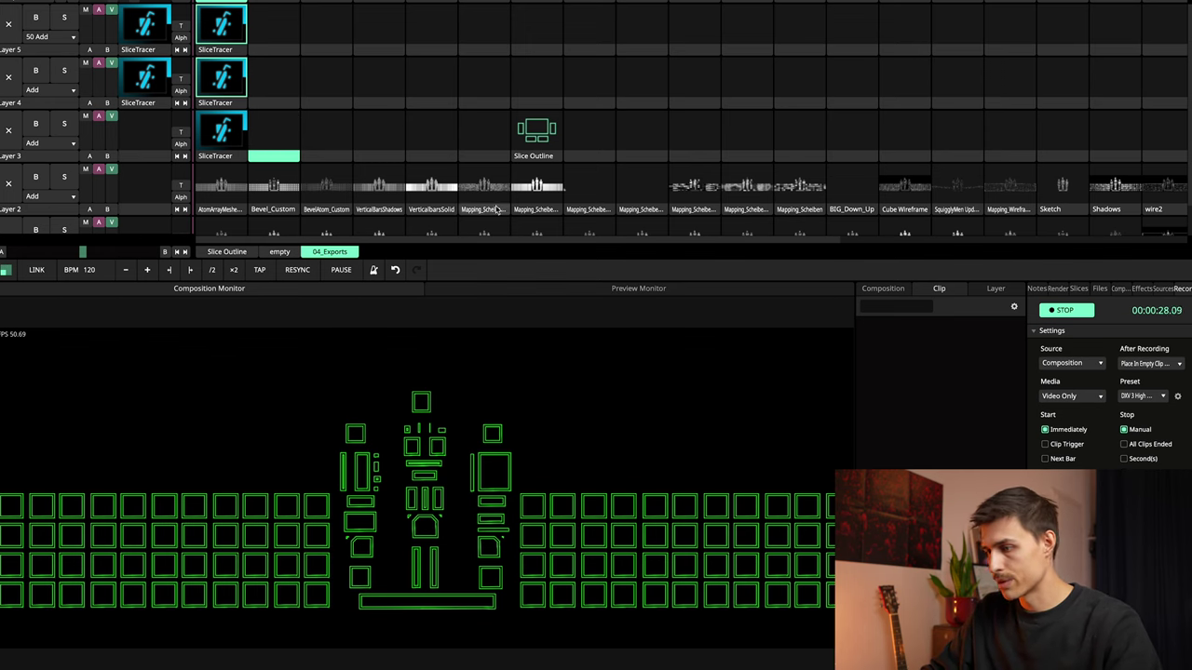
pyautogui.click(1061, 311)
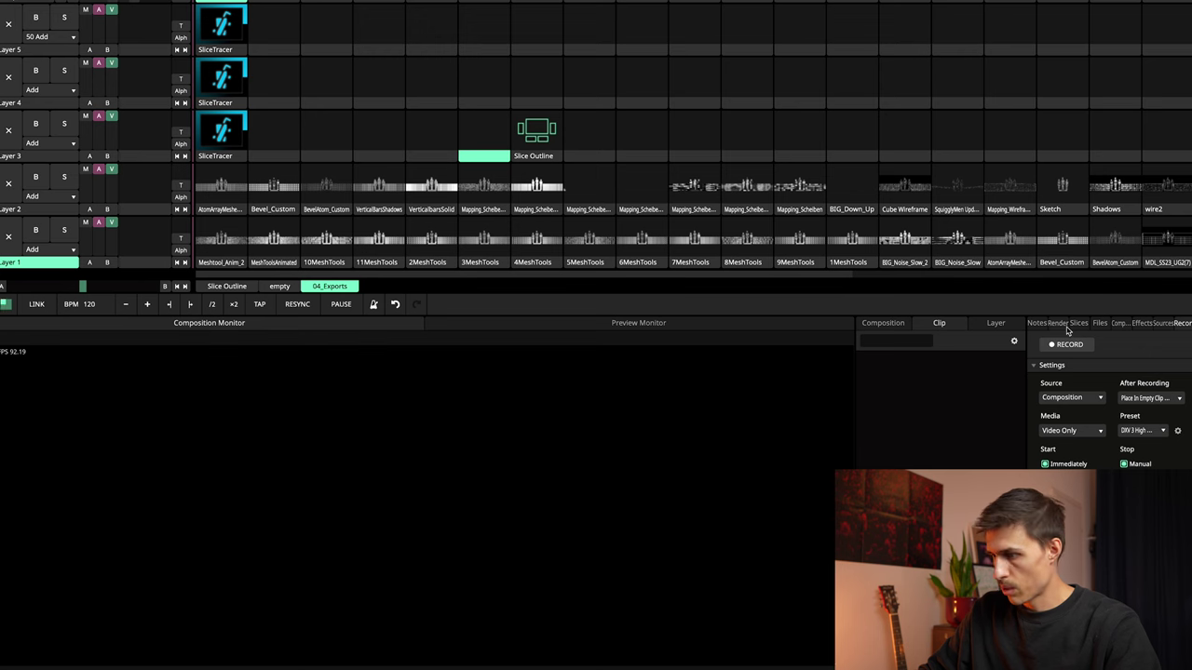
# Step: Add the Lines_0 clip to Layer 3 in Column 4 and search the effects for "slice"
pyautogui.click(1166, 324)
pyautogui.click(1168, 341)
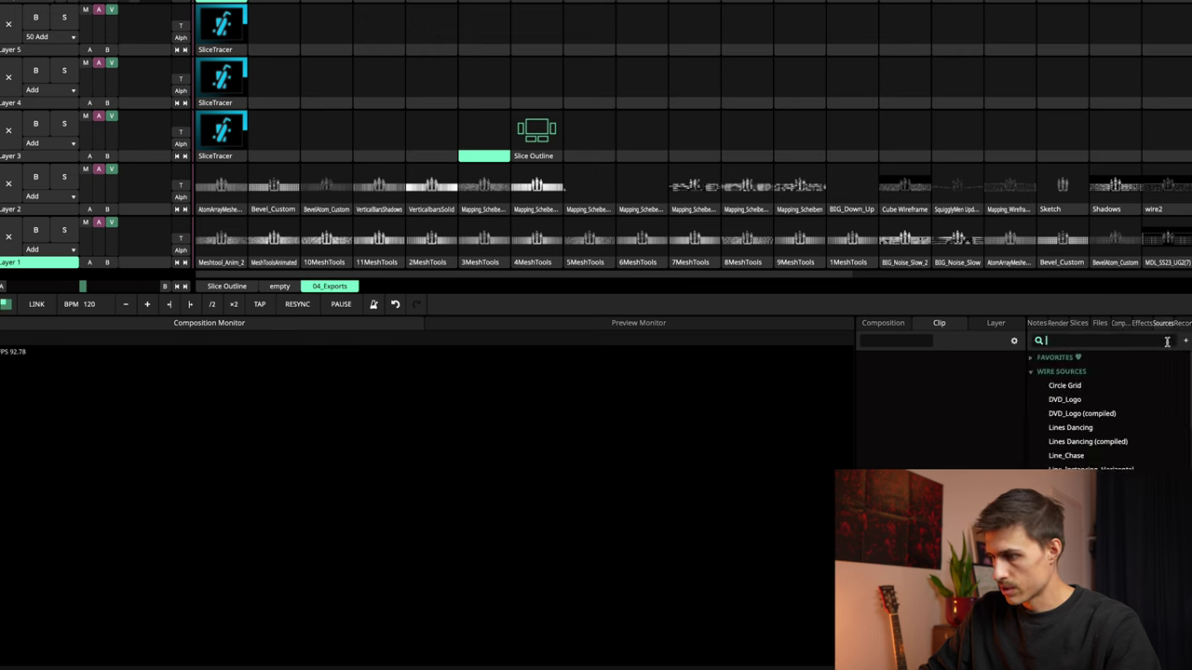
pyautogui.click(1139, 325)
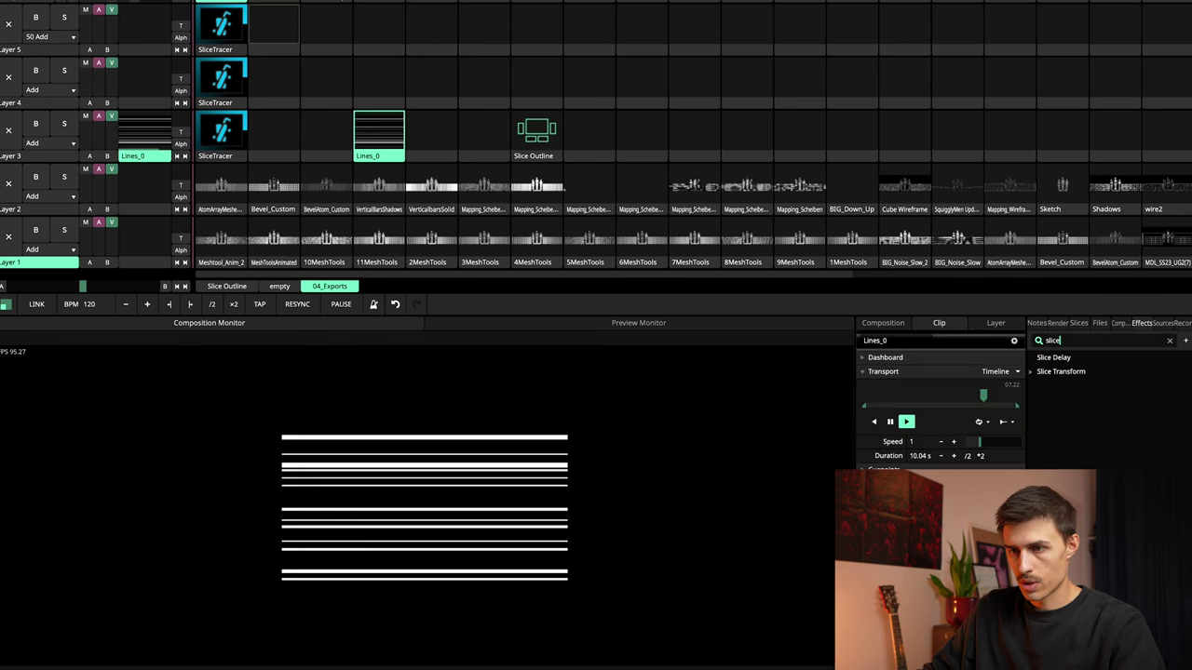
pyautogui.doubleClick(1088, 343)
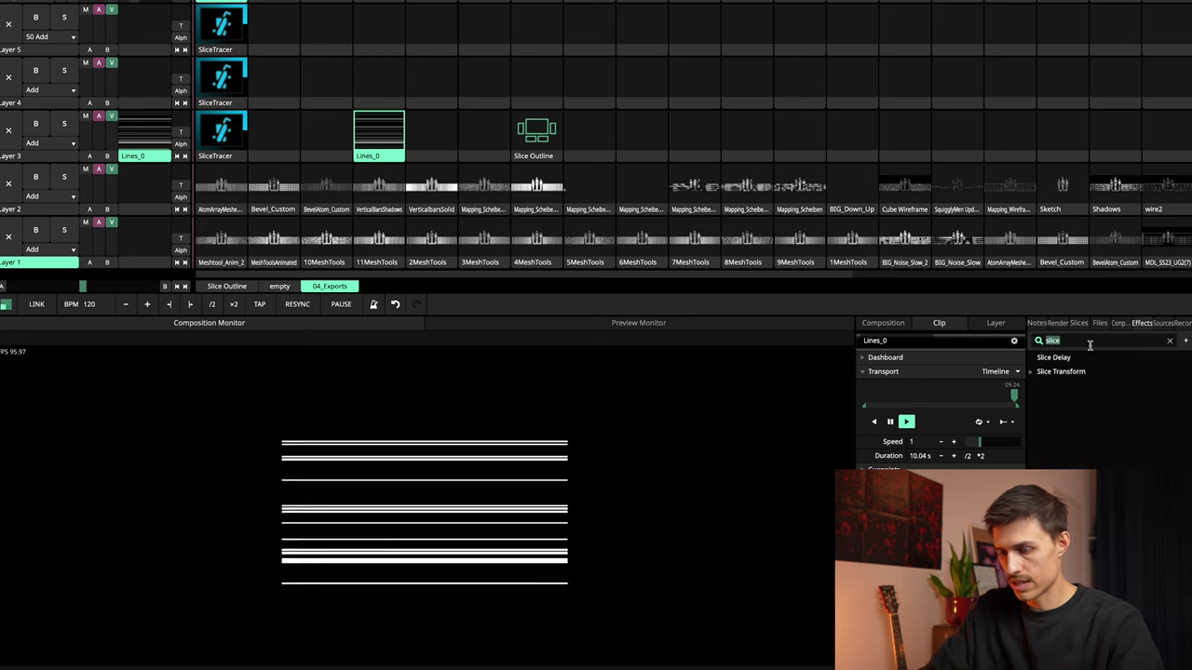
pyautogui.write('slice')
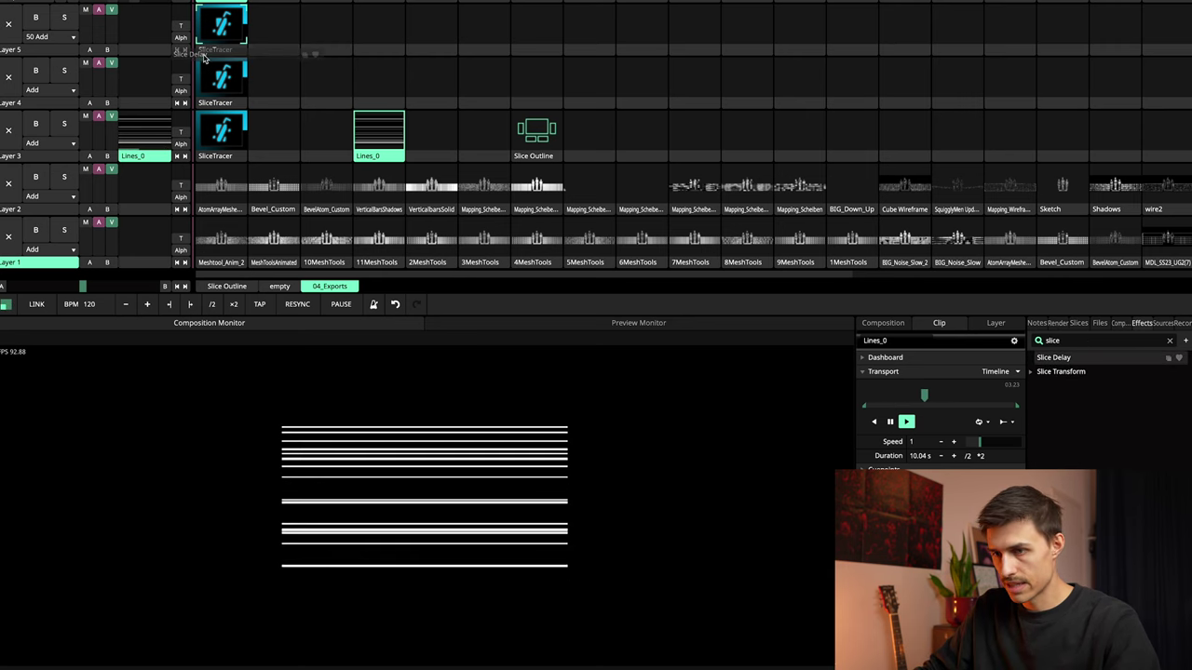
# Step: Add the FaceTime HD Camera source to Layer 3 in Column 9 and launch it
pyautogui.click(1078, 323)
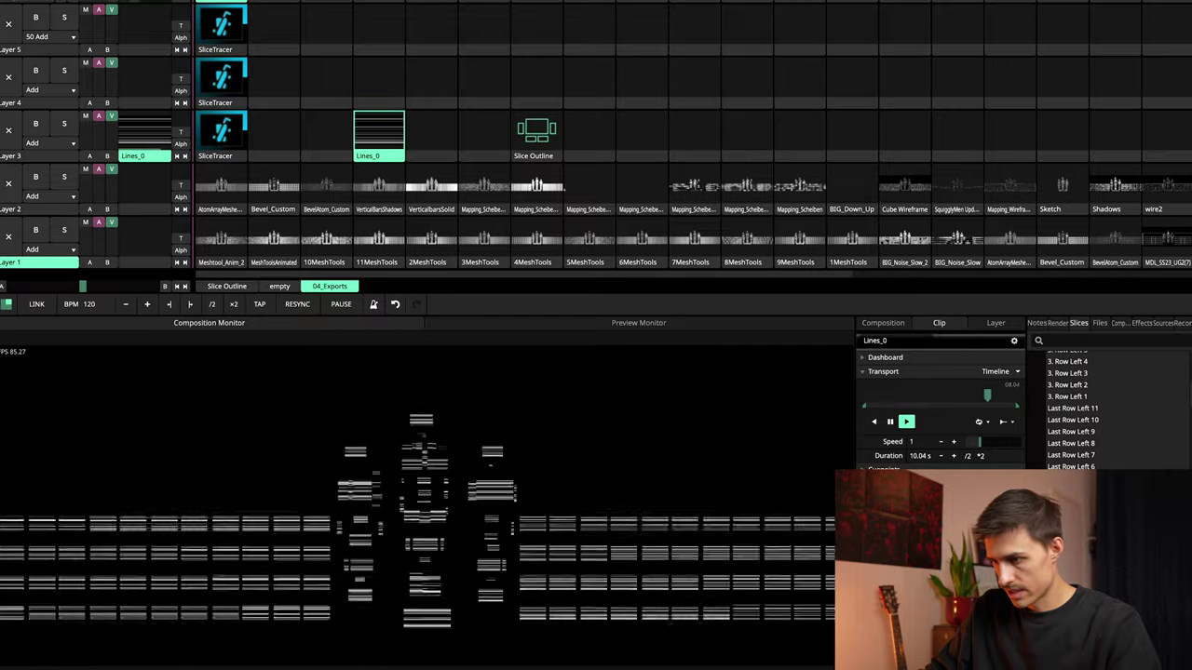
pyautogui.click(1101, 324)
pyautogui.scroll(-15, 1108, 419)
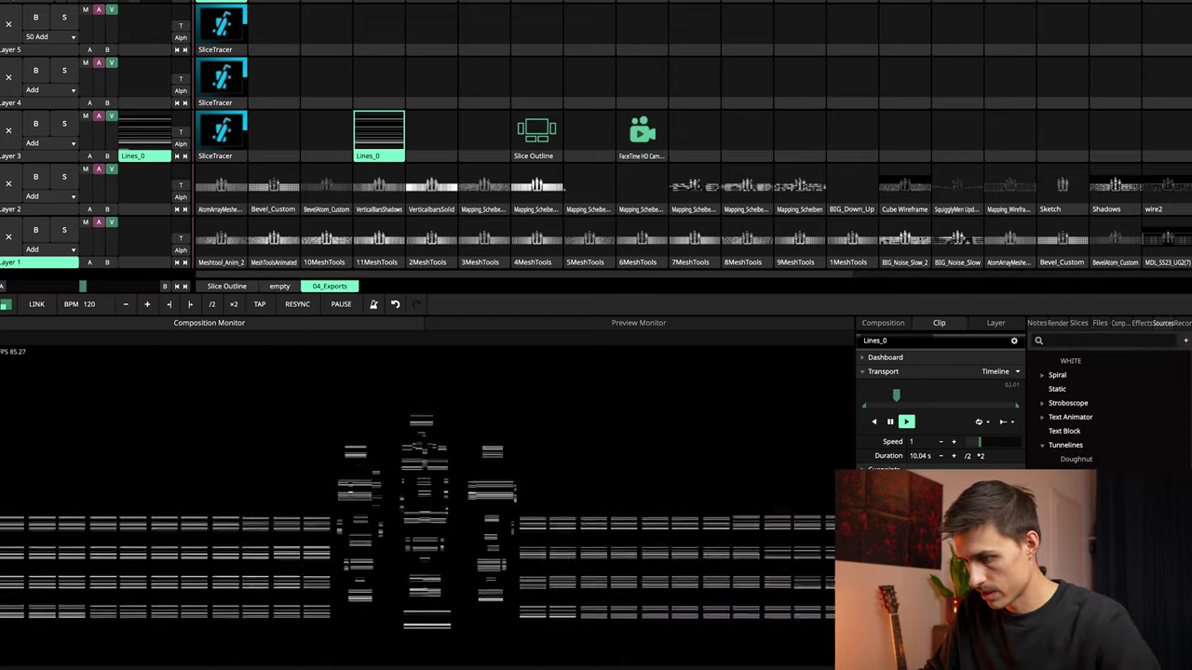
pyautogui.click(642, 135)
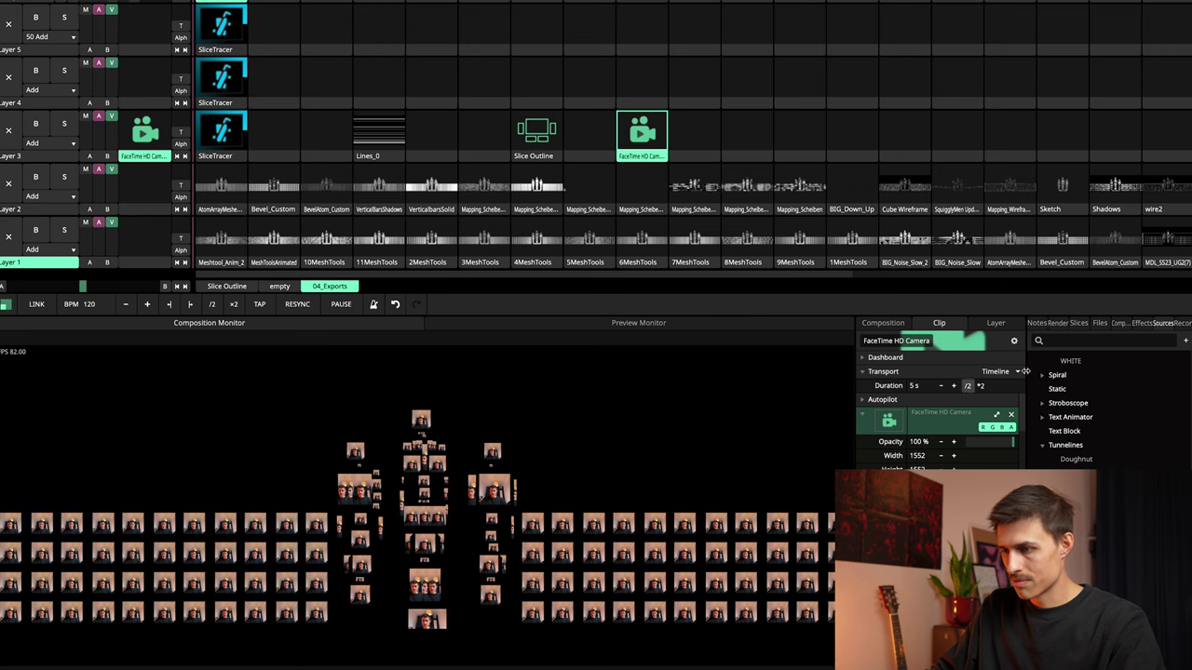
# Step: Clear the camera from Layer 3 and switch to the Chaser application
pyautogui.click(606, 142)
pyautogui.press('super+space')
pyautogui.write('cha')
pyautogui.press('Return')
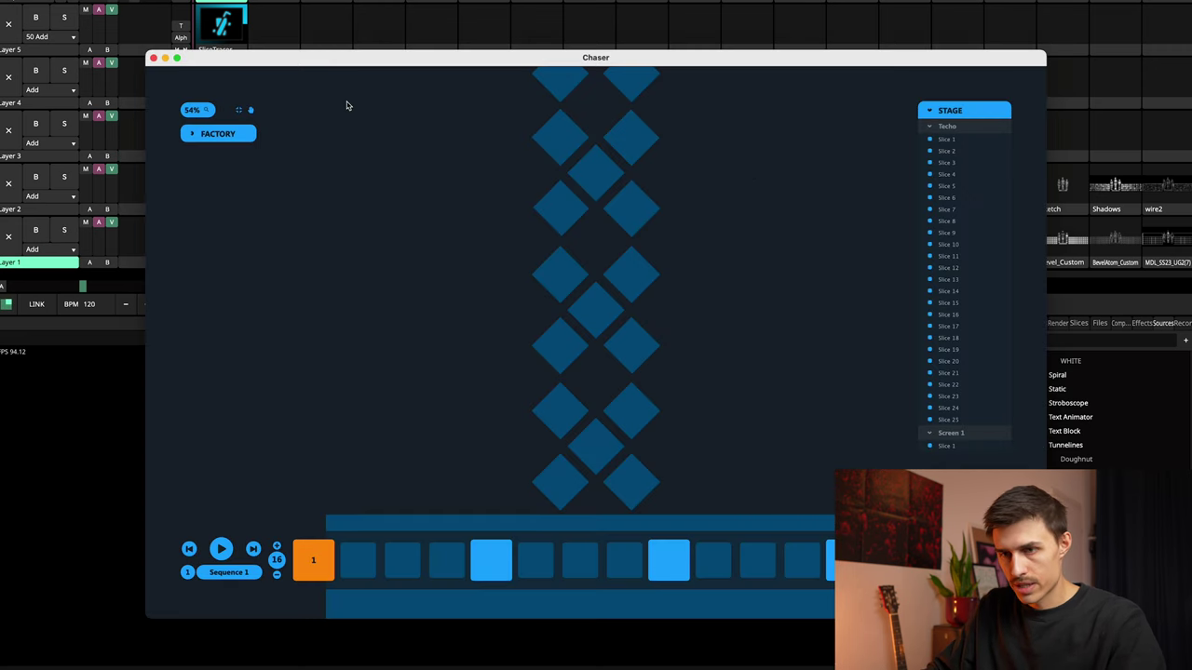
# Step: Load the stage's LEFT, RIGHT and CENTER screens with their slices into Chaser
pyautogui.click(67, 0)
pyautogui.click(78, 3)
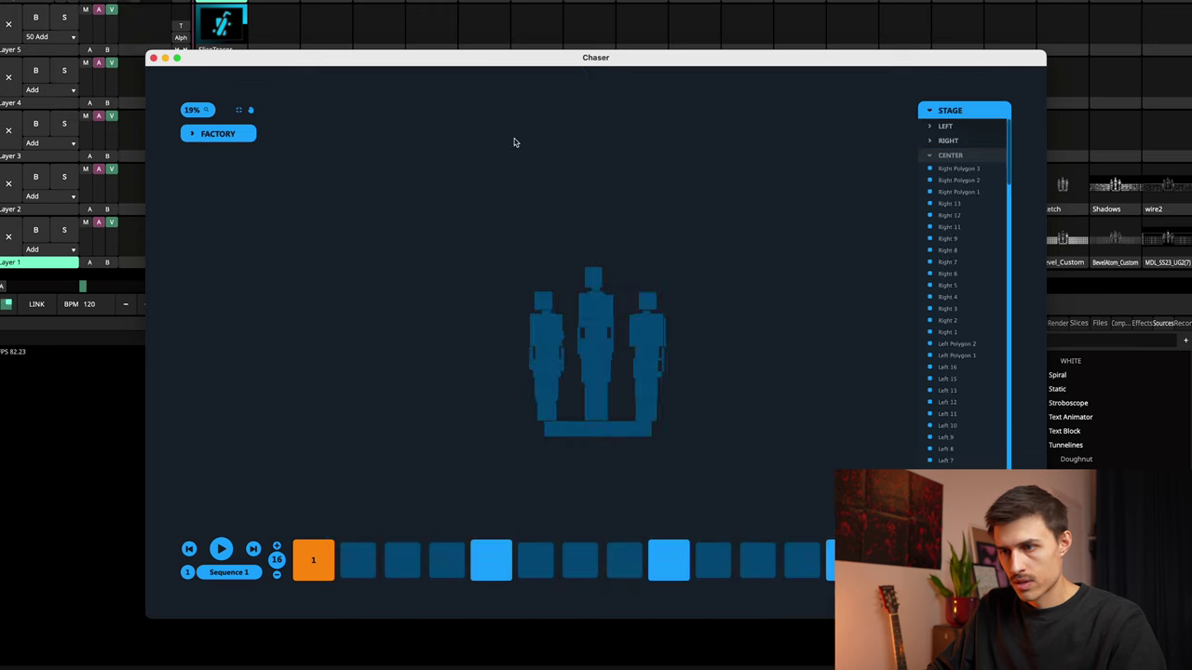
pyautogui.scroll(1, 628, 357)
# Step: Generate a Horizontal factory sequence with Random enabled and the block size set to 5
pyautogui.click(192, 136)
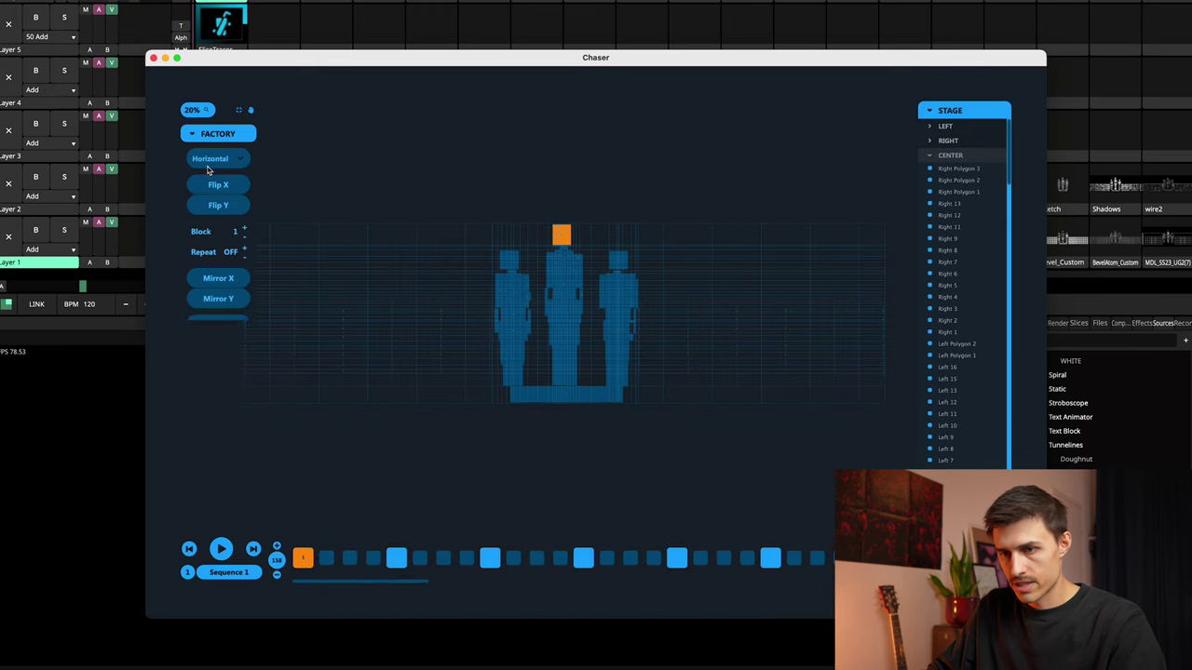
pyautogui.click(216, 325)
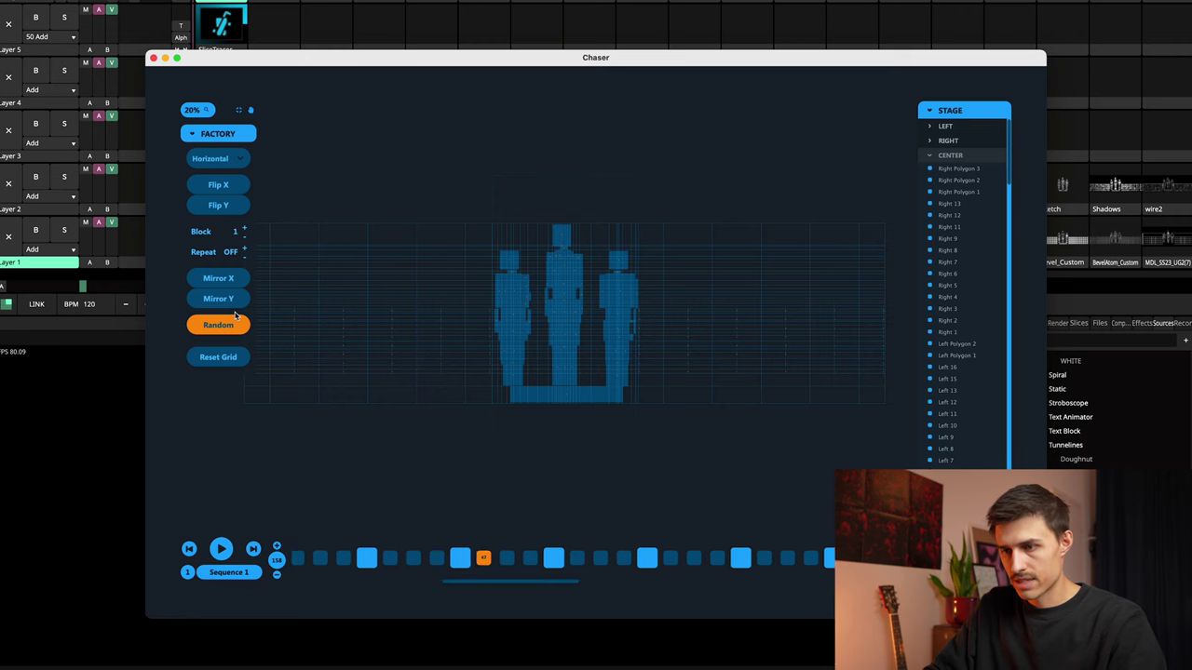
pyautogui.click(245, 229)
pyautogui.click(245, 229)
pyautogui.click(245, 229)
pyautogui.click(245, 229)
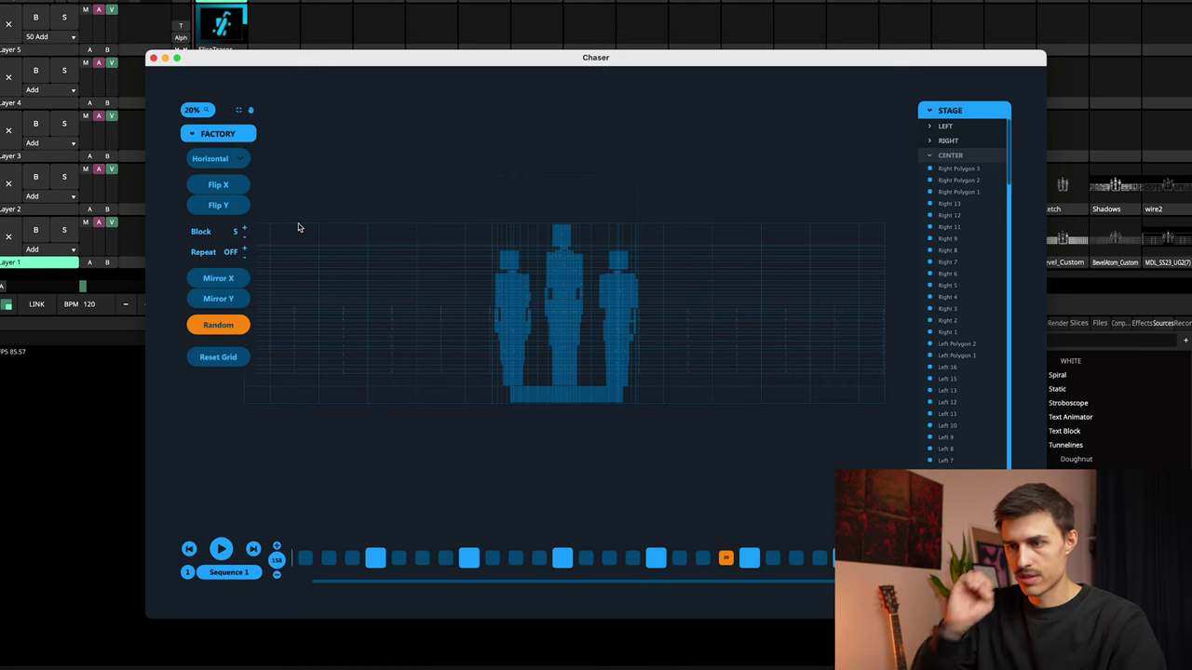